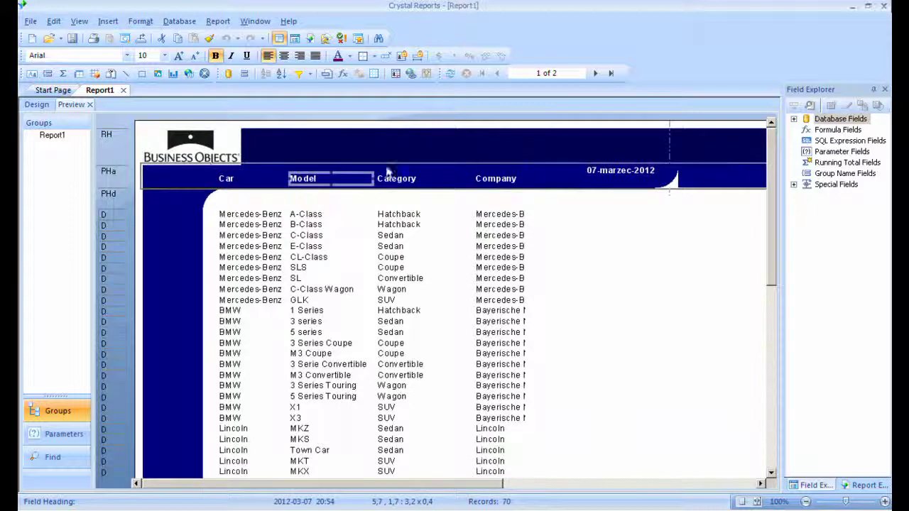
In Design view, delete the Car and Model fields from the details row
click(39, 105)
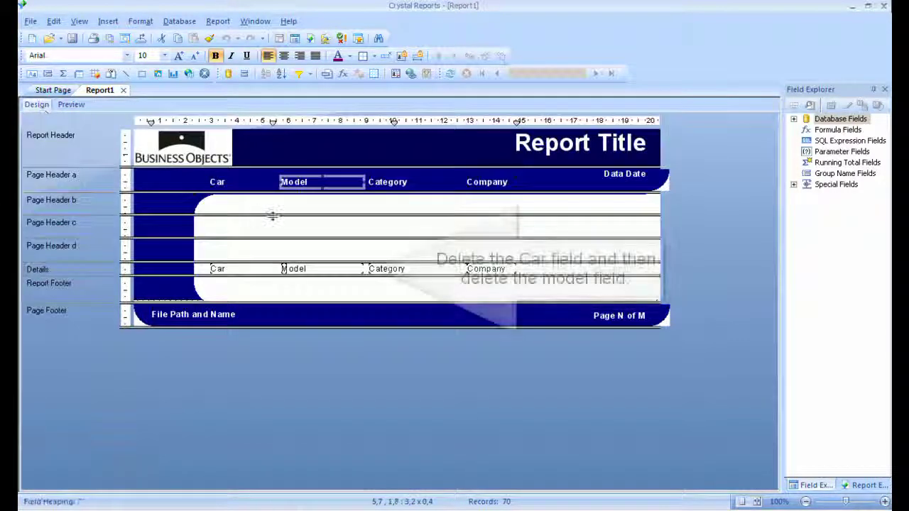
click(234, 269)
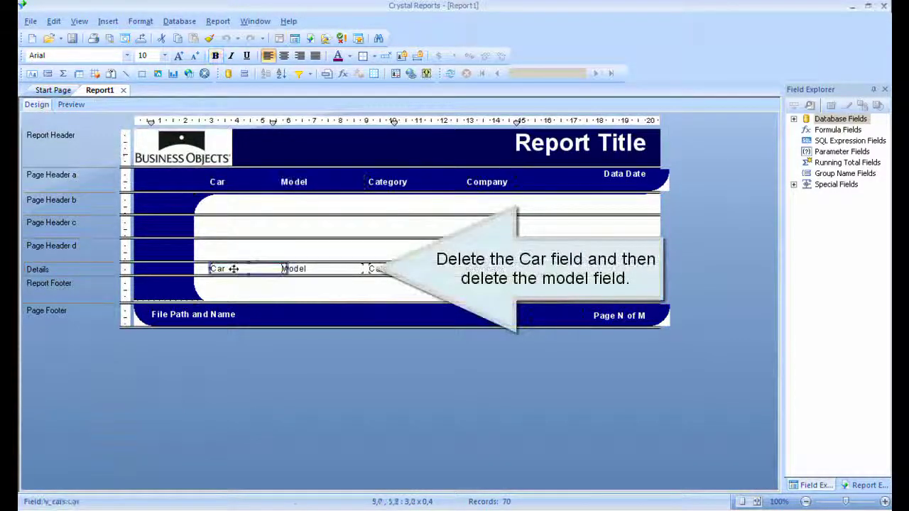
key(Delete)
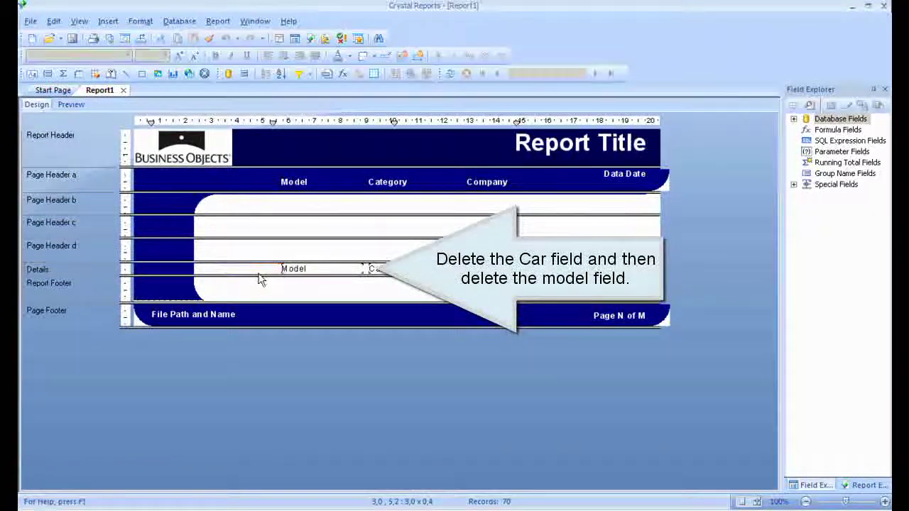
click(297, 269)
key(Delete)
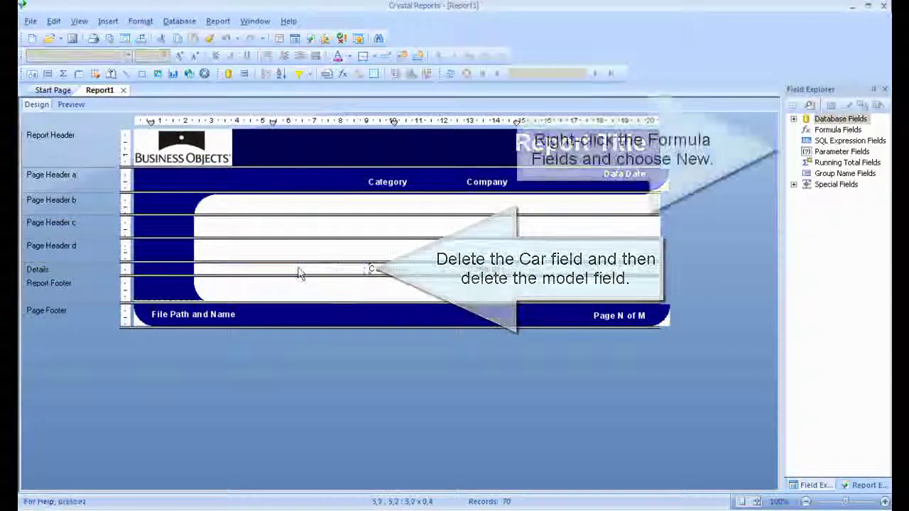
Create a new formula field named 'car and model'
right_click(836, 133)
click(851, 141)
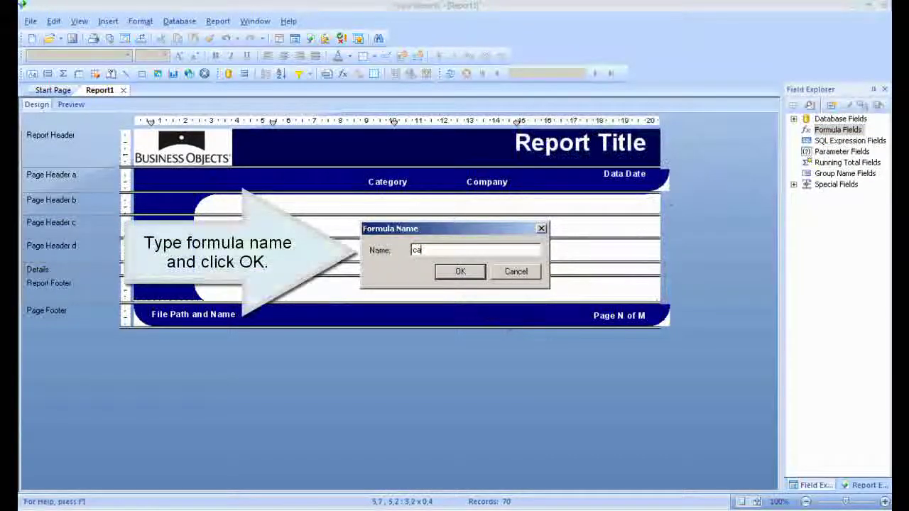
text(car and model)
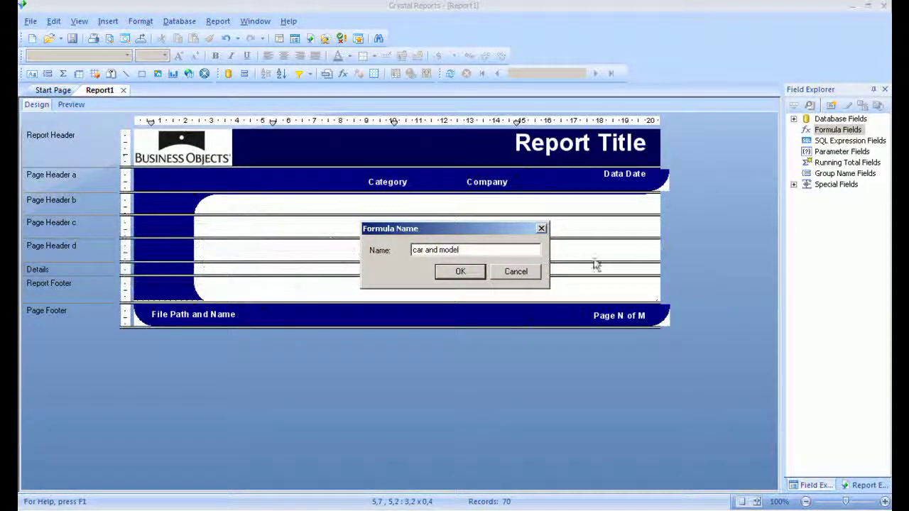
click(461, 272)
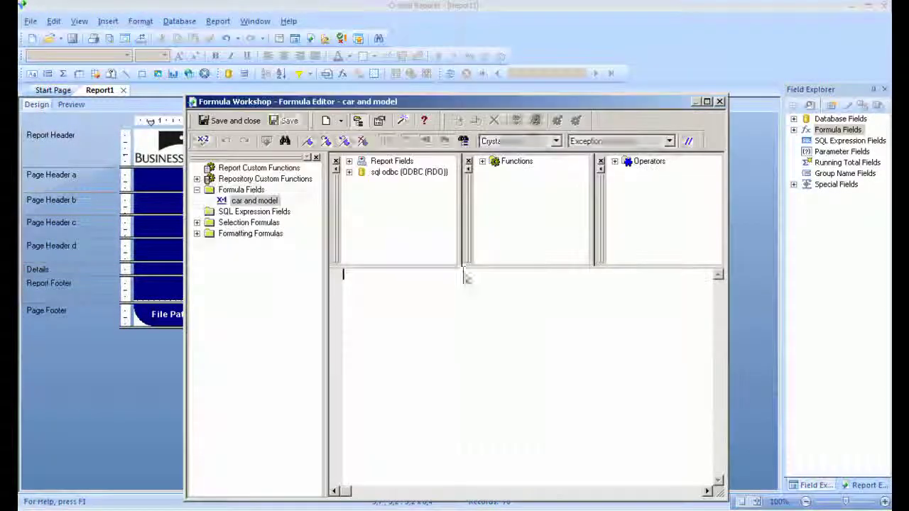
Build the formula {v_cars.Car} + " " + {v_cars.Model} from the sql odbc v_cars fields
click(349, 172)
click(361, 183)
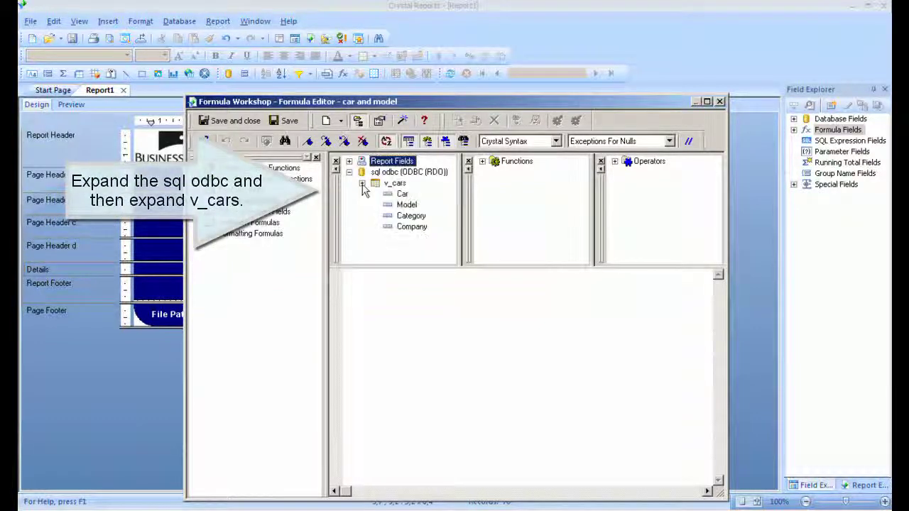
click(482, 162)
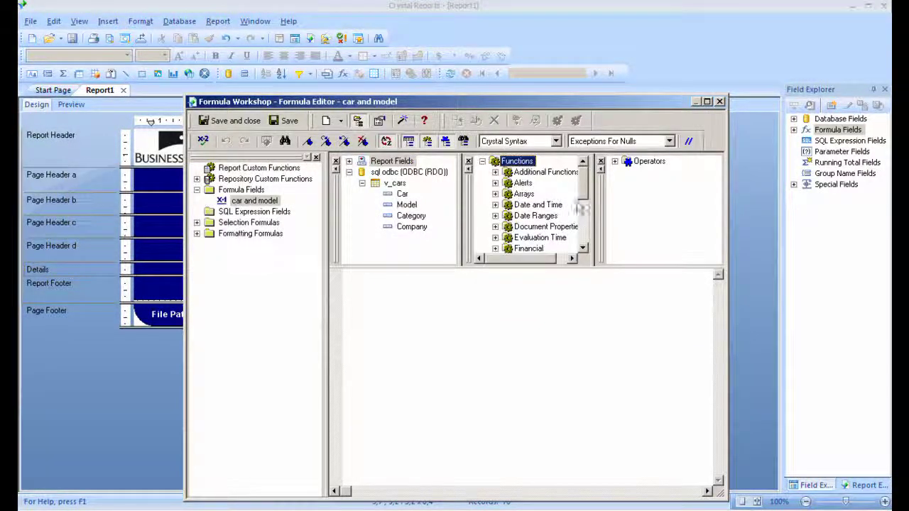
drag(583, 196, 583, 174)
click(615, 162)
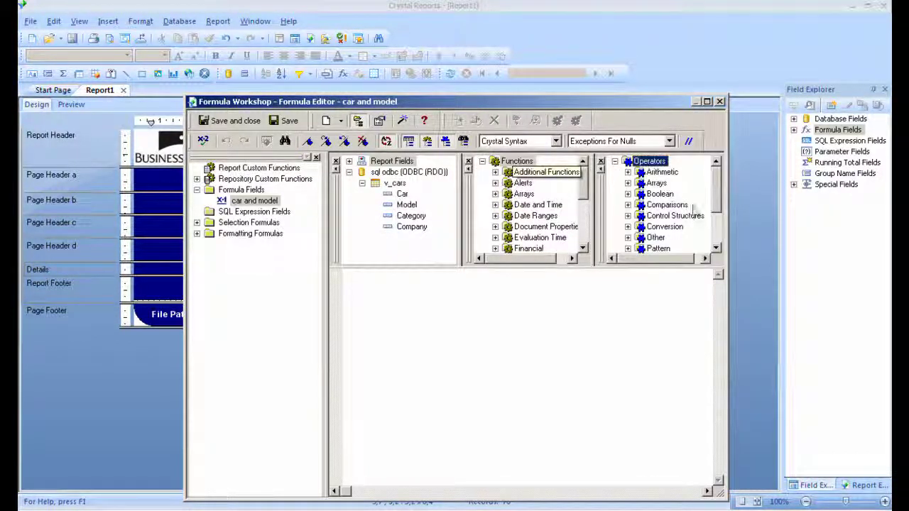
mouse_move(717, 187)
mouse_down()
mouse_move(718, 227)
mouse_move(718, 179)
mouse_up()
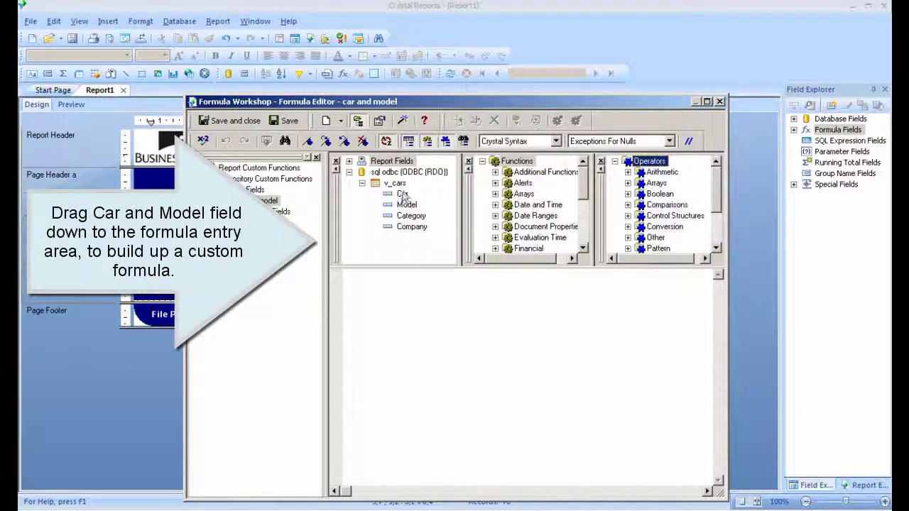
drag(402, 196, 384, 283)
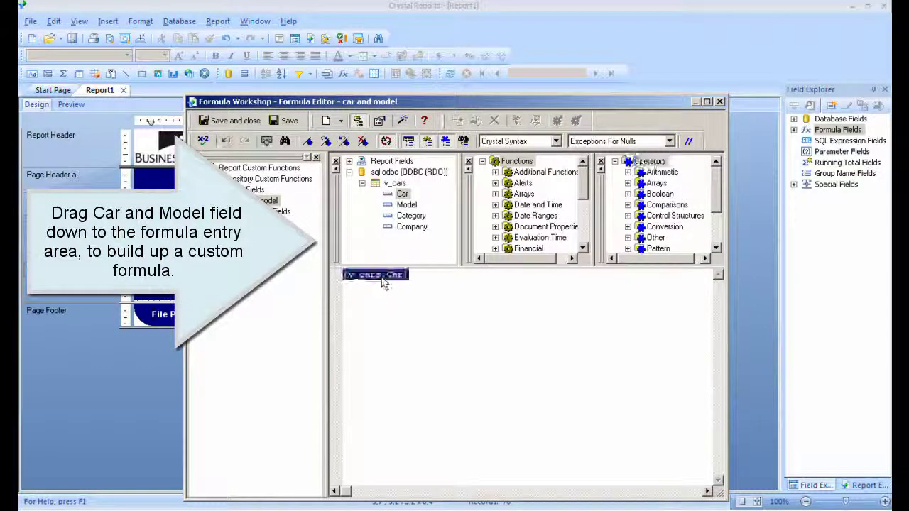
click(424, 274)
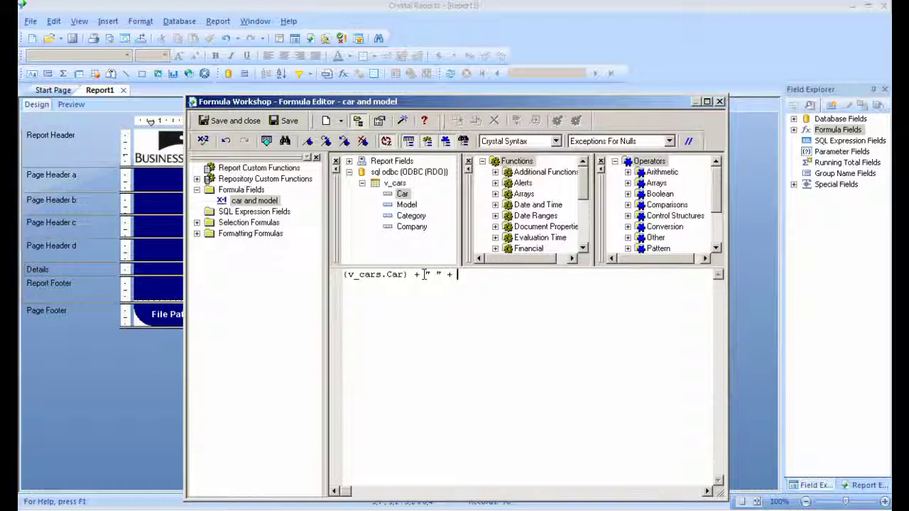
drag(406, 204, 469, 278)
click(505, 302)
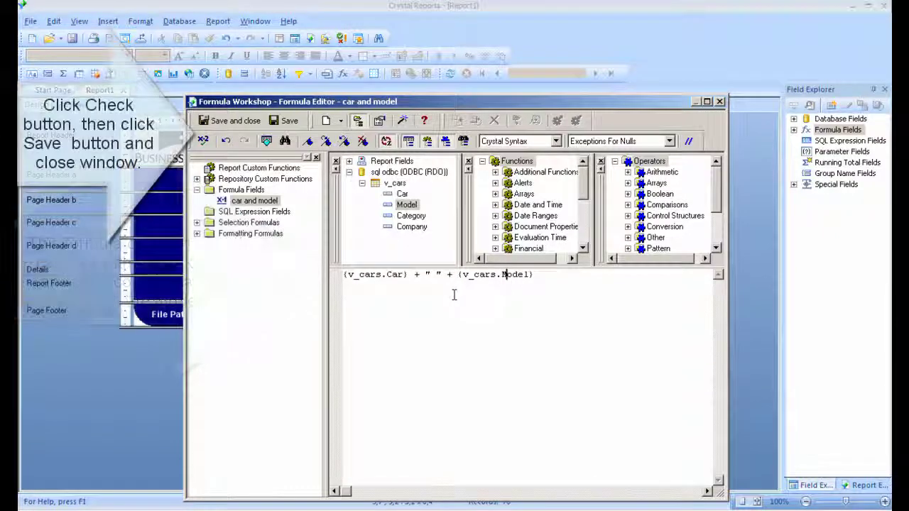
Check the formula for errors, save it, and close the Formula Workshop
click(204, 143)
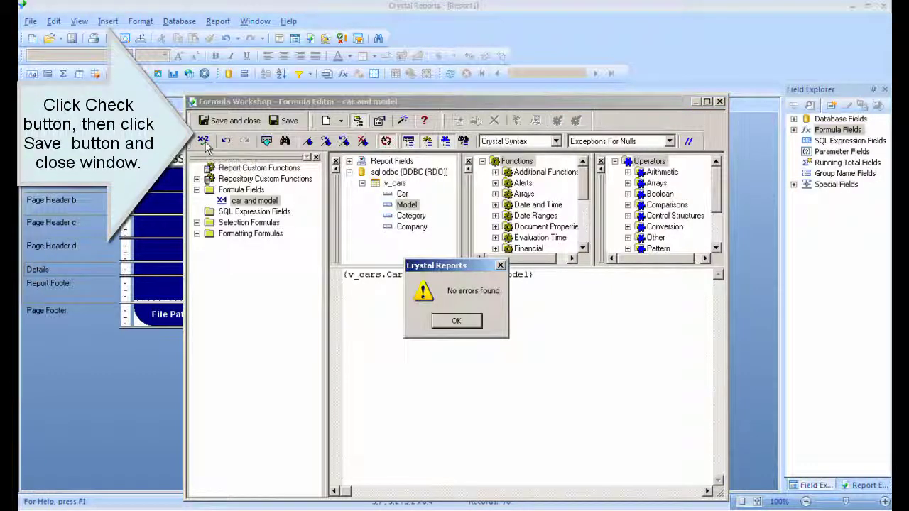
click(456, 322)
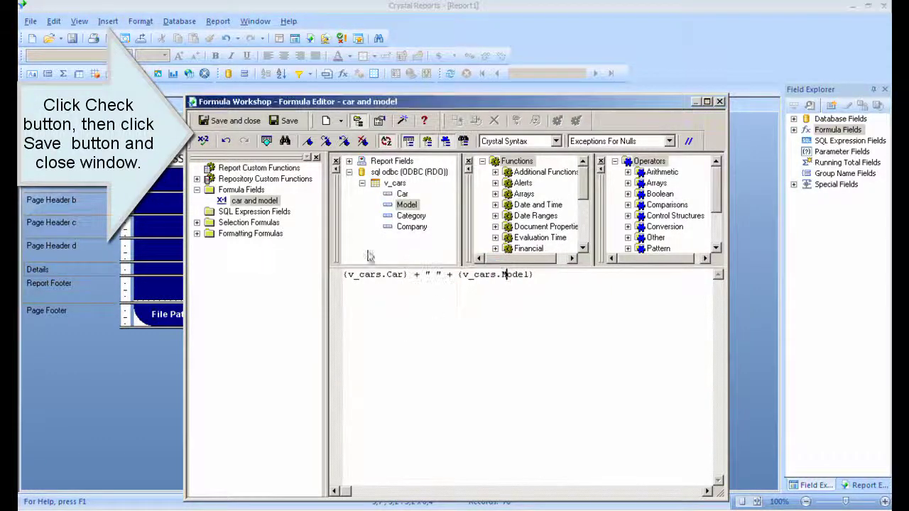
click(290, 121)
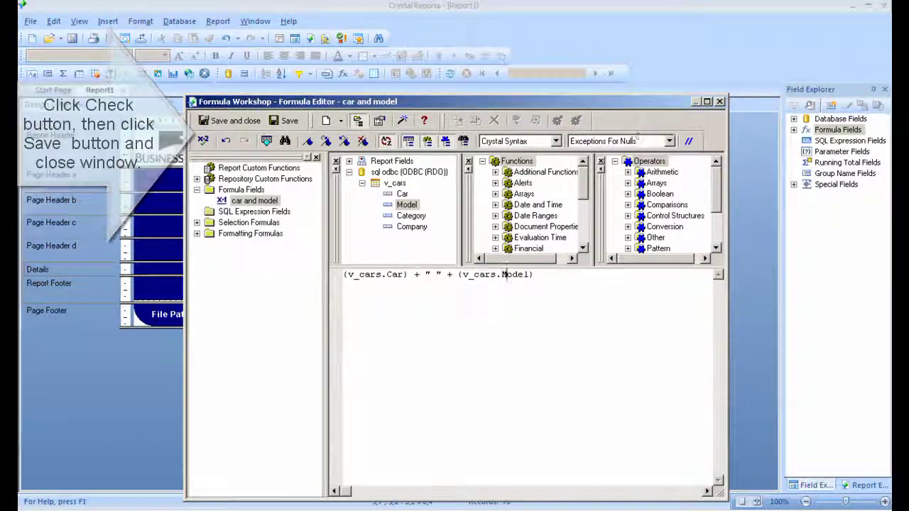
click(720, 102)
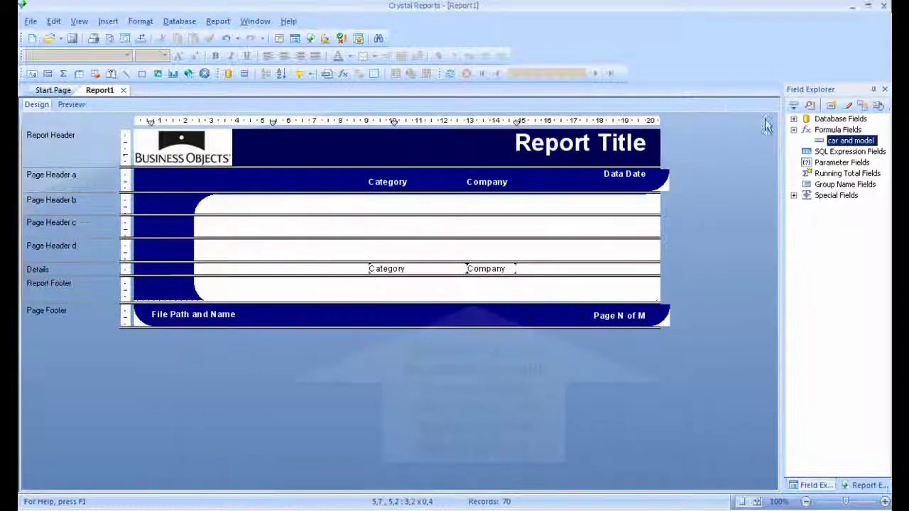
Place the car and model formula field in the Details row and bold its heading
drag(846, 142, 247, 183)
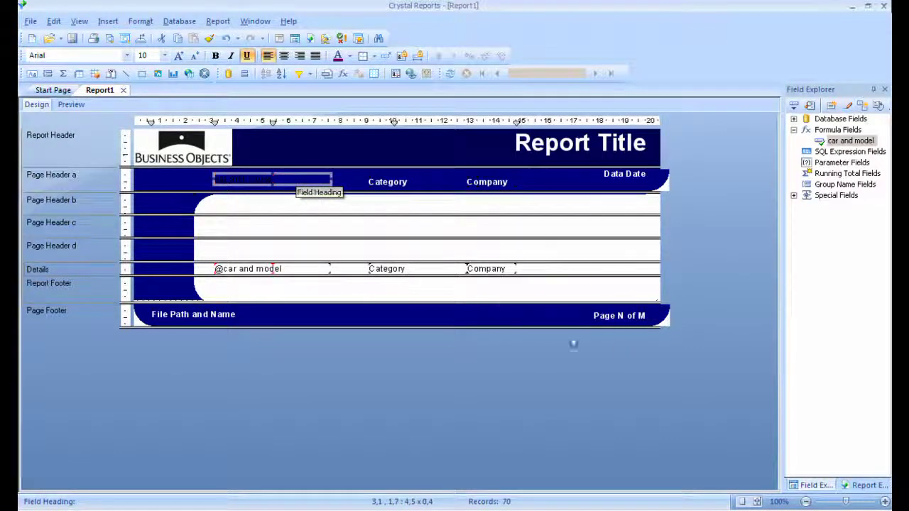
click(617, 346)
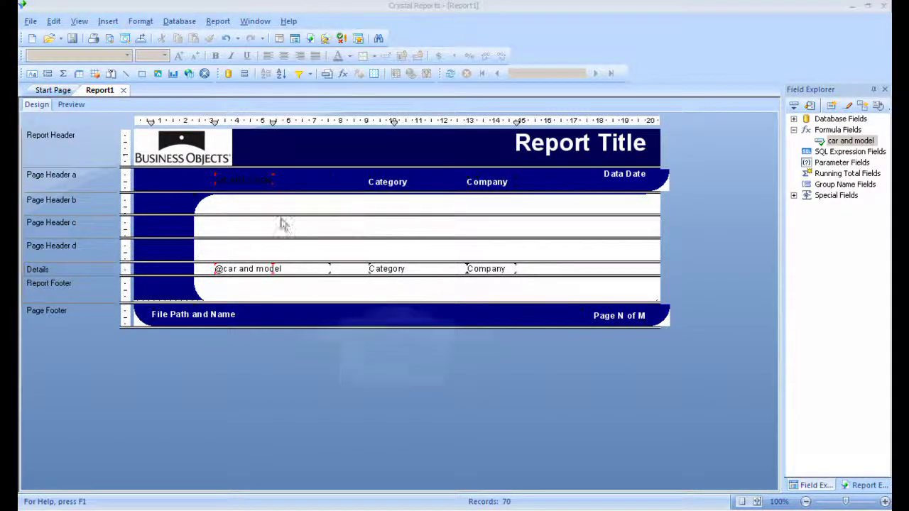
click(250, 186)
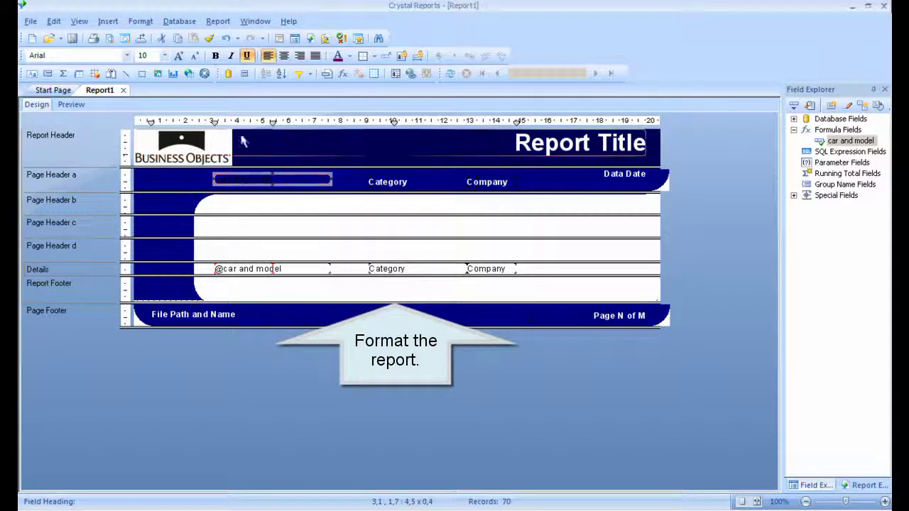
click(216, 57)
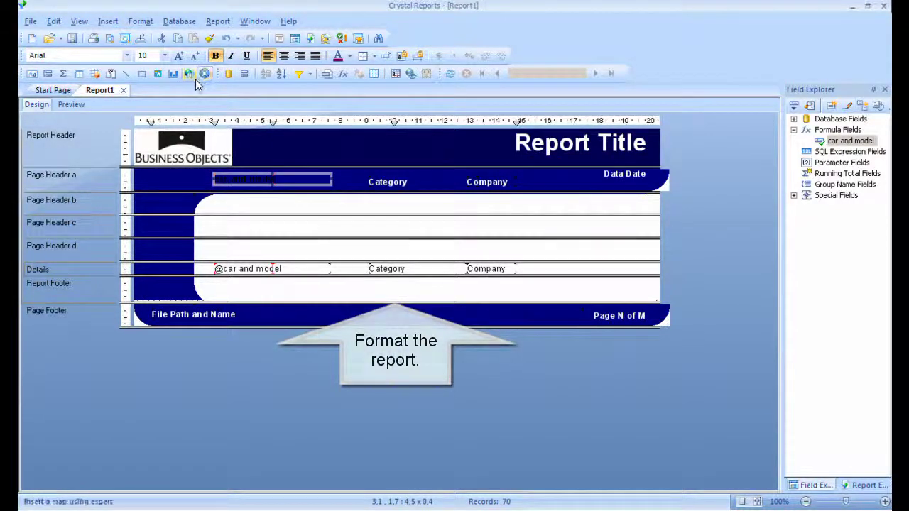
Set the car and model heading's font colour to white
right_click(235, 177)
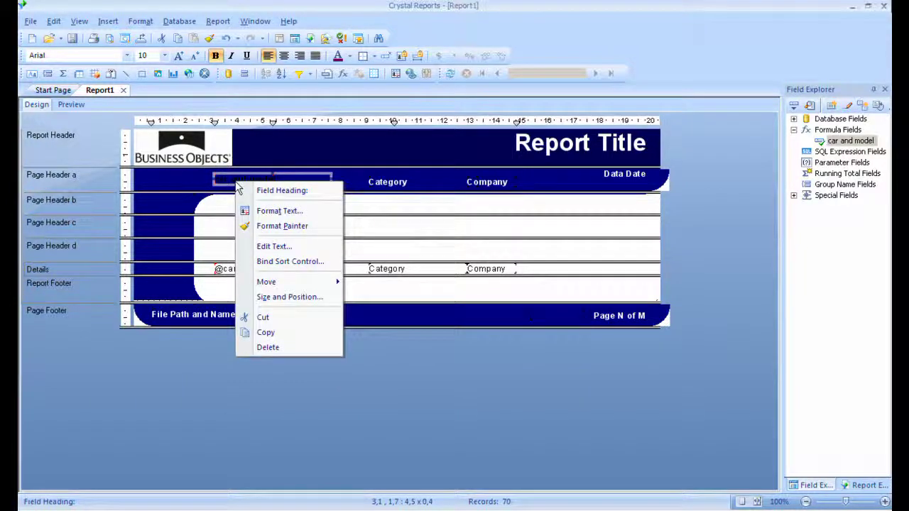
click(270, 211)
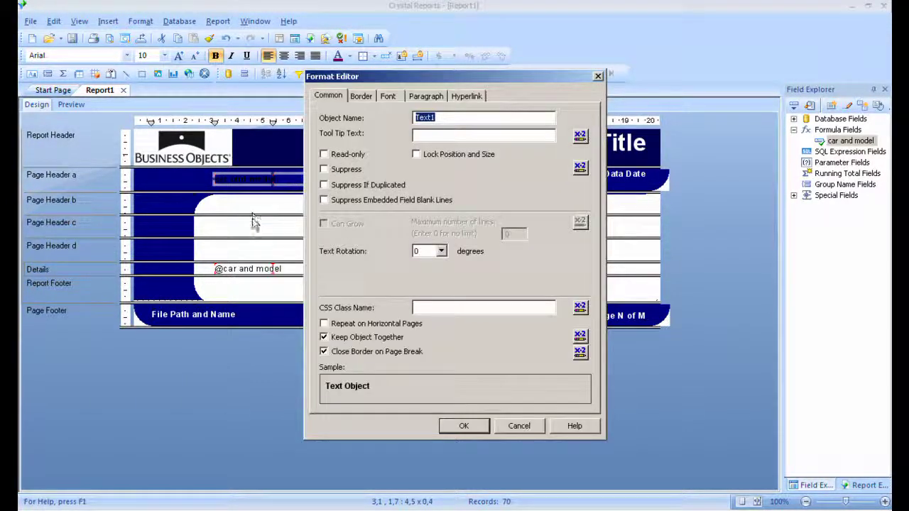
click(381, 101)
click(484, 175)
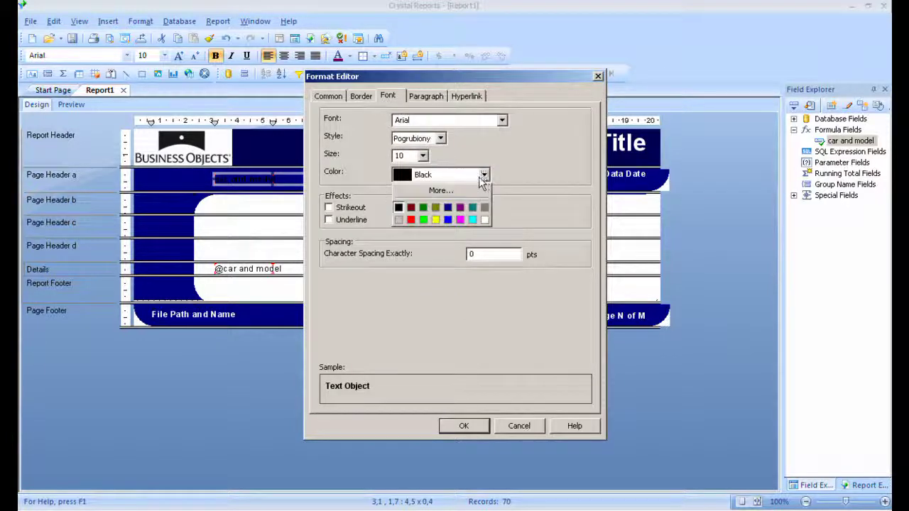
click(484, 220)
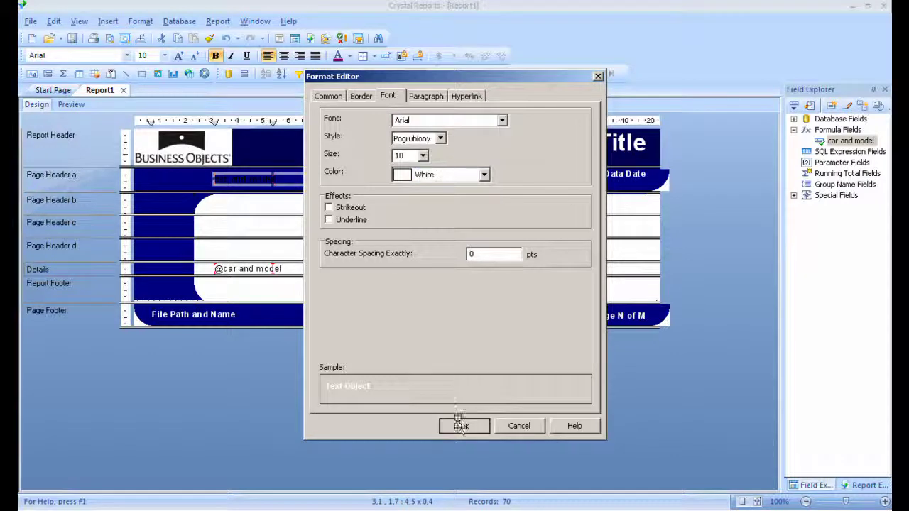
click(459, 424)
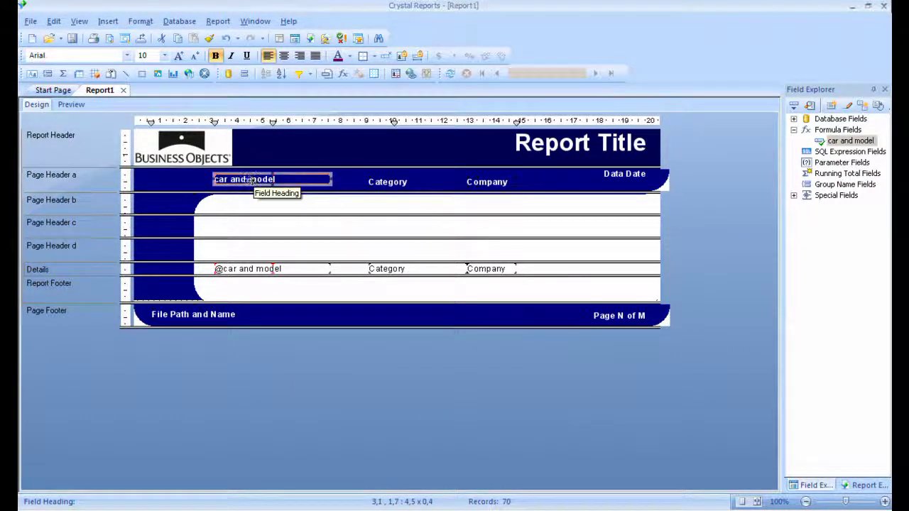
Align the tops of the car and model and Category headings
drag(238, 180, 388, 183)
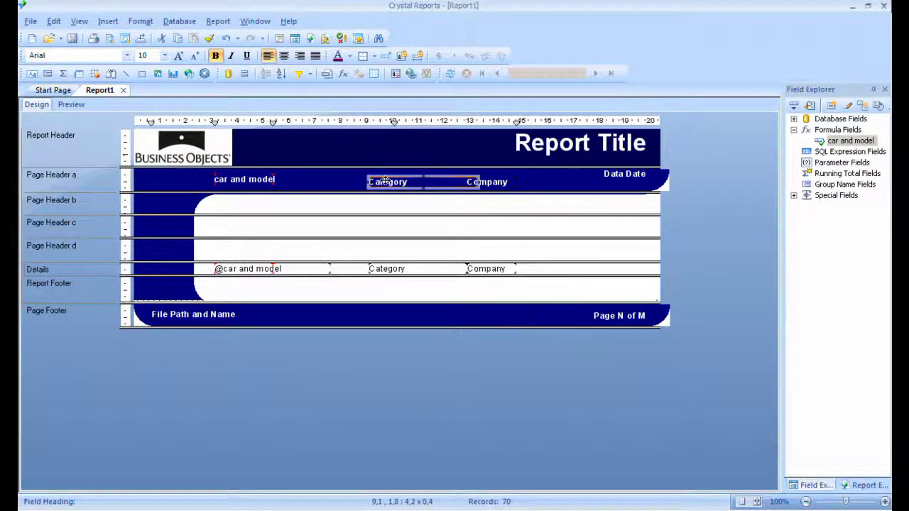
ctrl+click(300, 180)
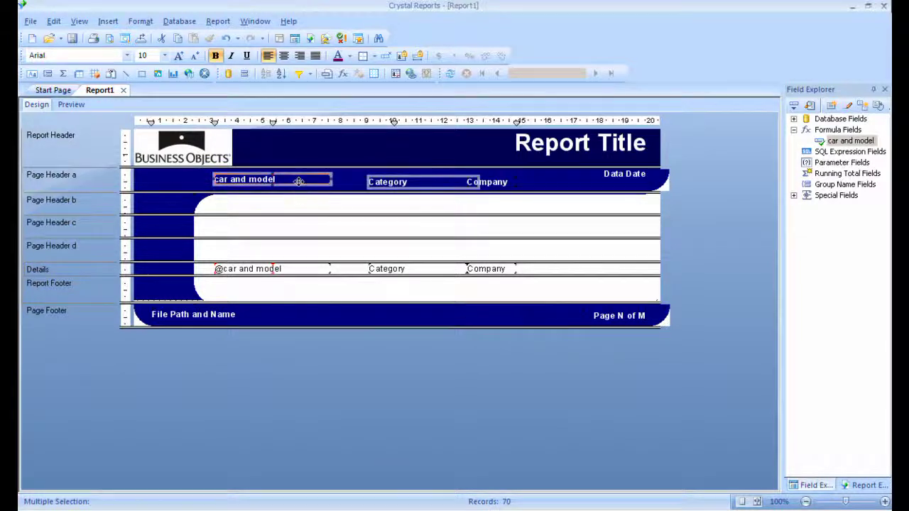
right_click(383, 186)
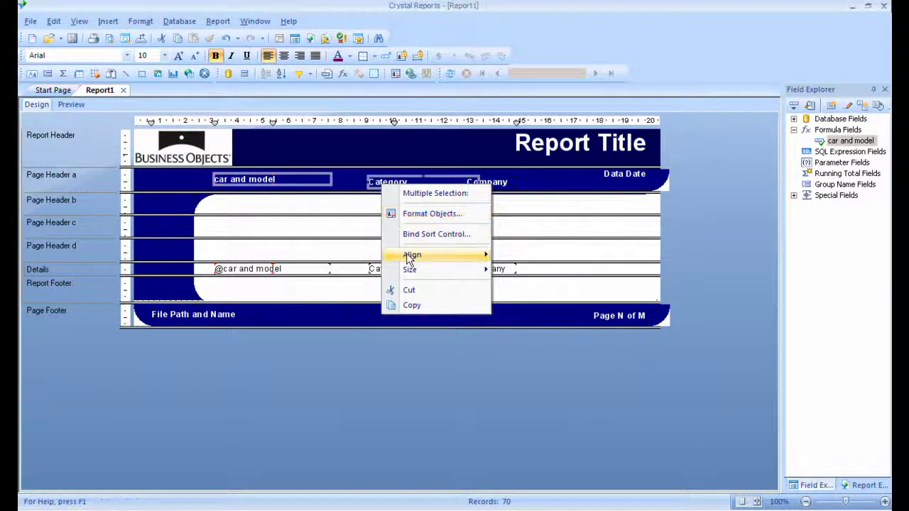
mouse_move(478, 256)
click(518, 259)
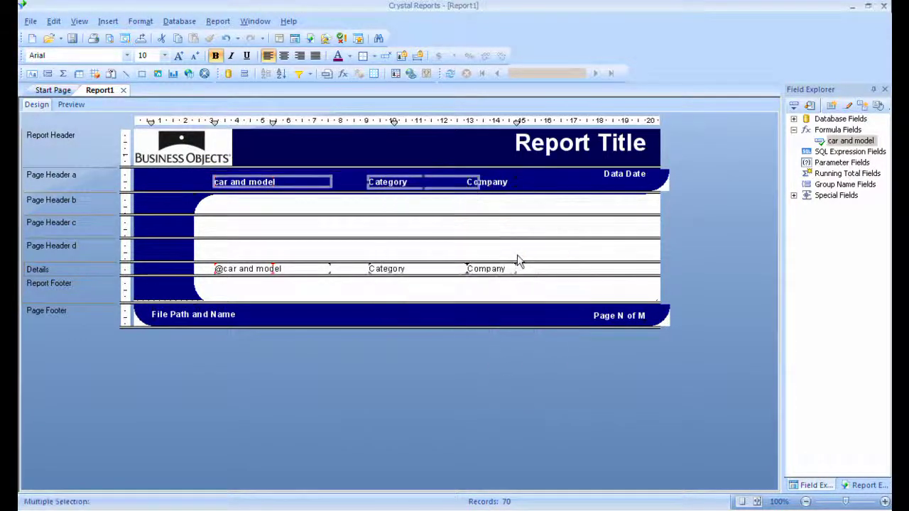
click(538, 190)
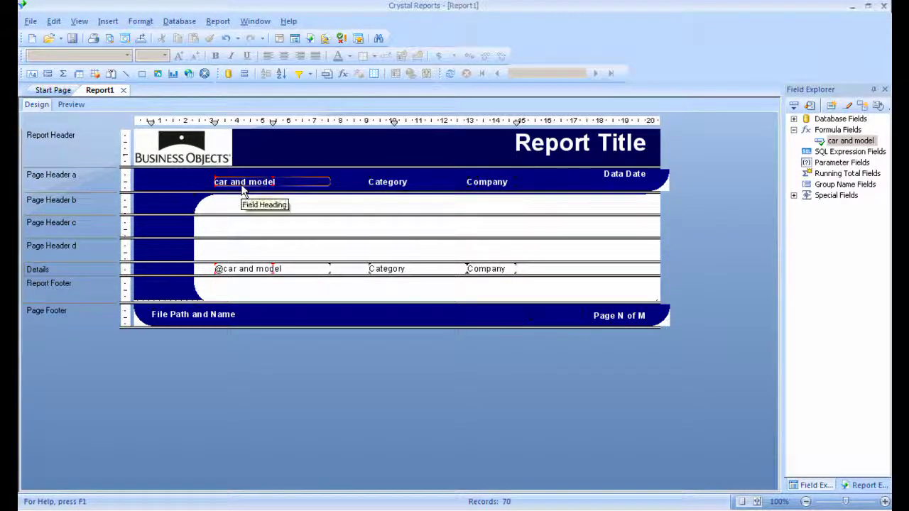
Rename the heading text to 'Car and model'
double_click(240, 183)
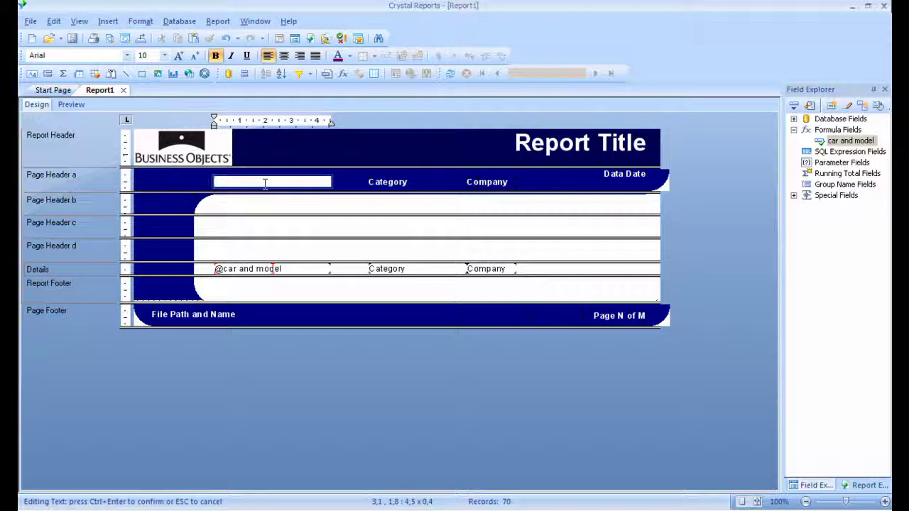
click(435, 184)
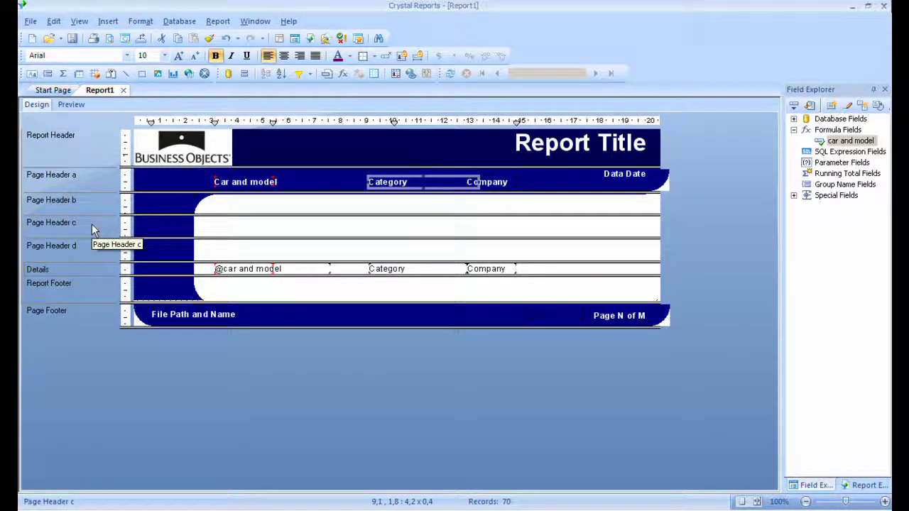
key(Tab)
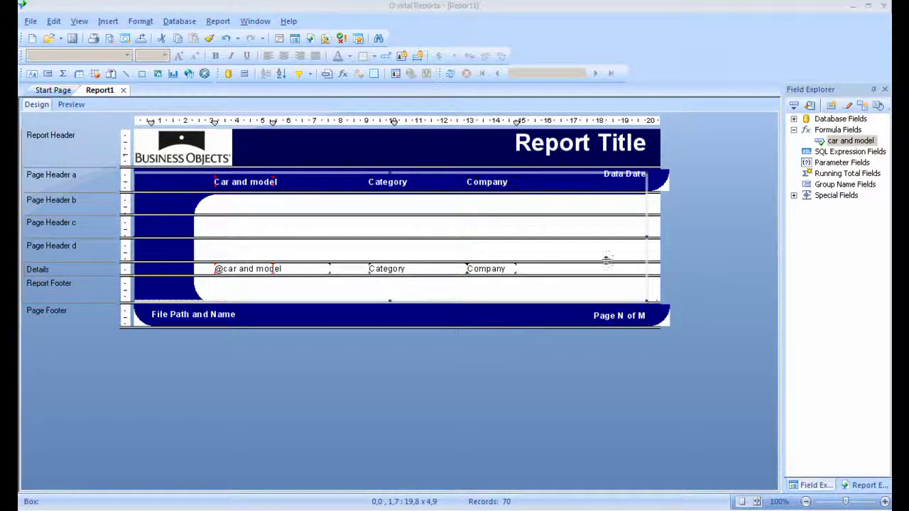
Widen the Company detail field so full company names show in the preview
click(68, 105)
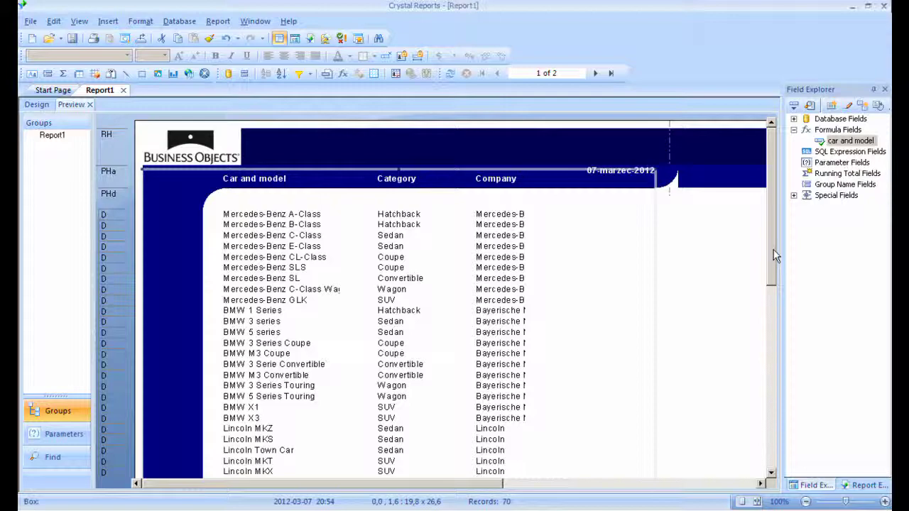
drag(773, 250, 747, 199)
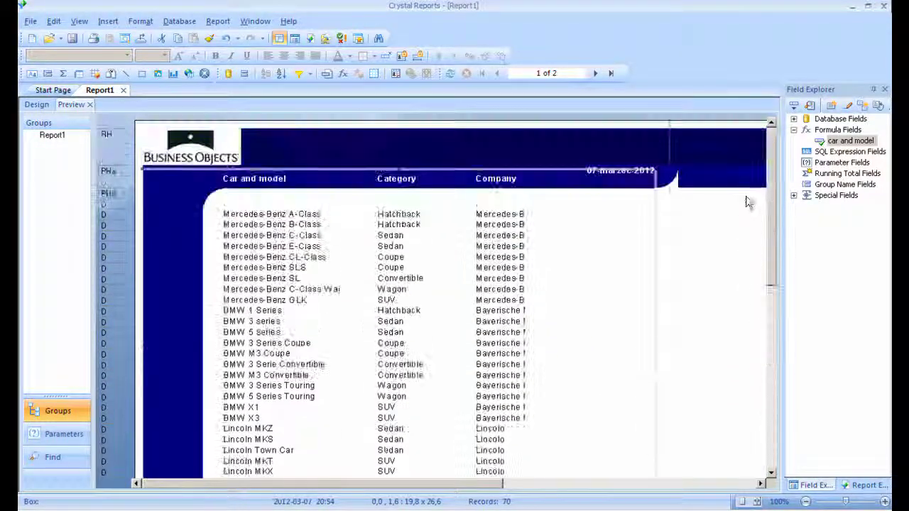
click(37, 104)
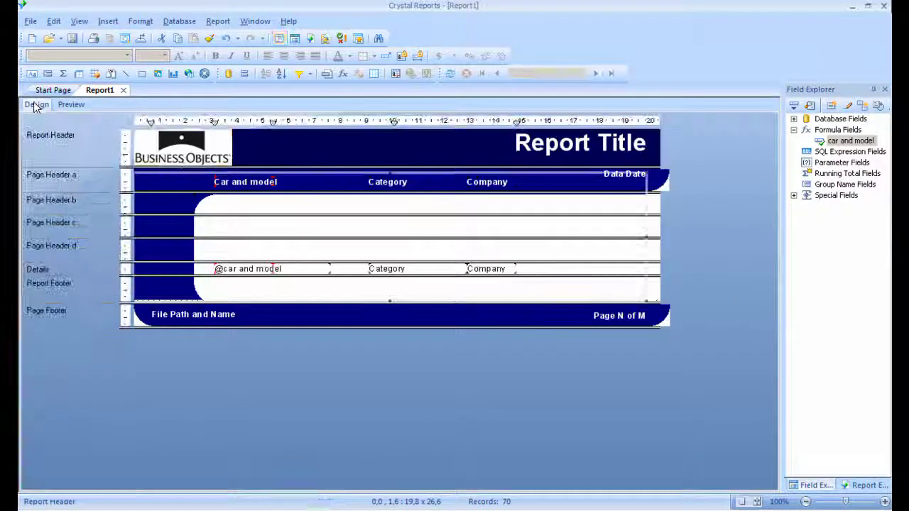
click(496, 270)
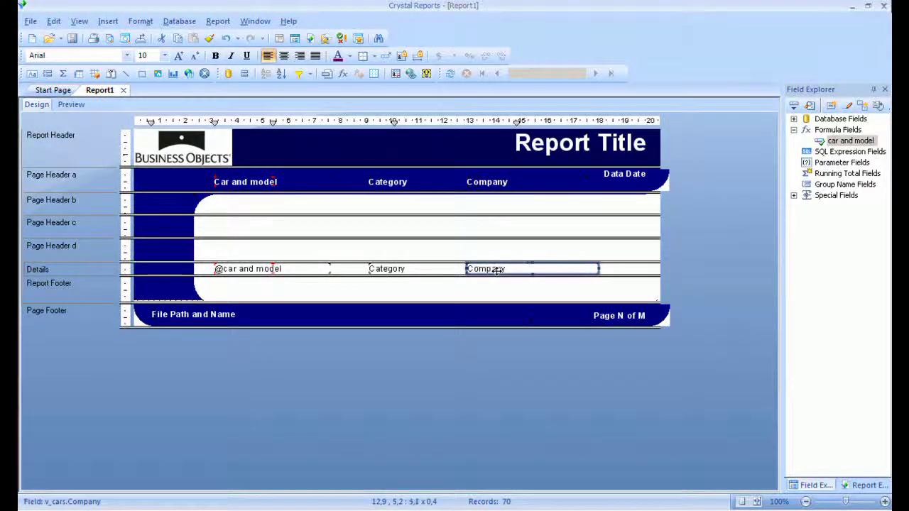
key(shift+Right)
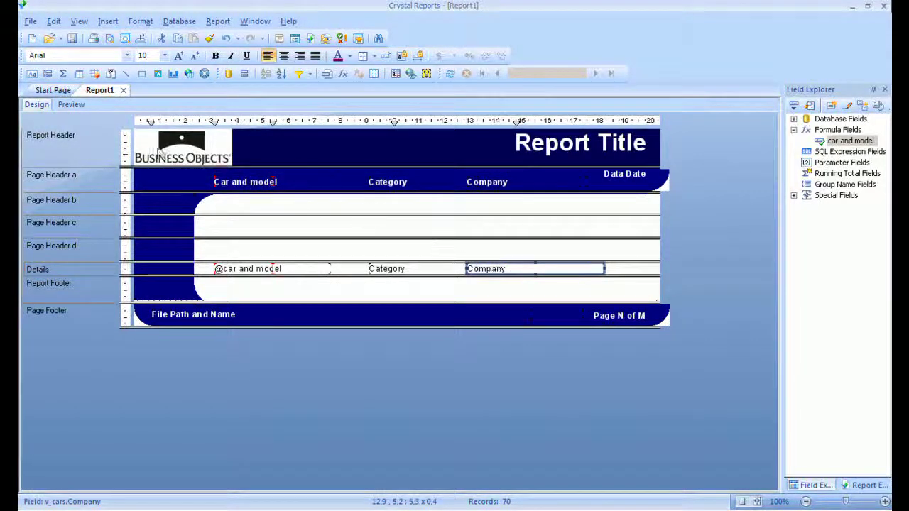
click(71, 104)
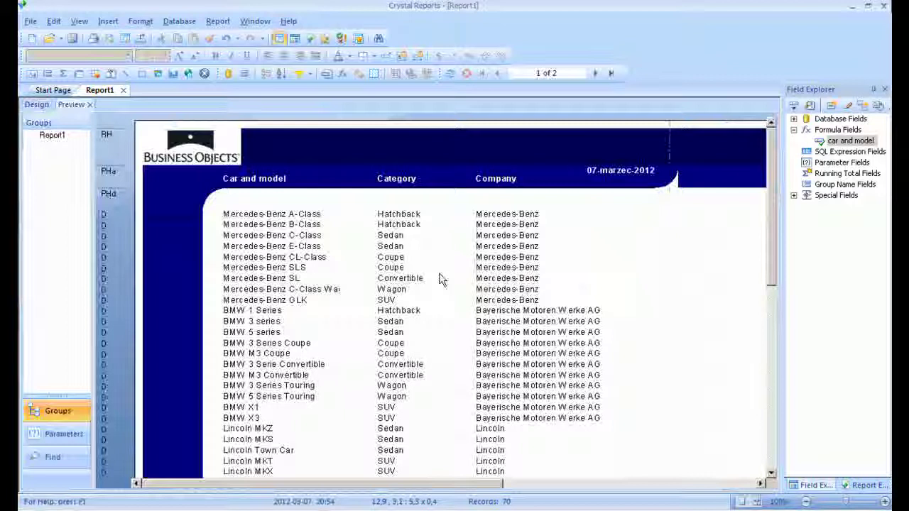
click(35, 105)
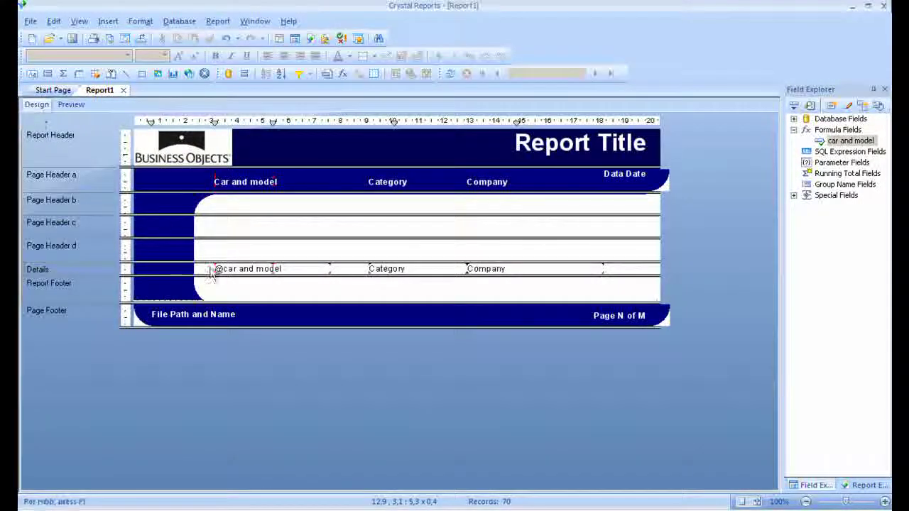
click(272, 271)
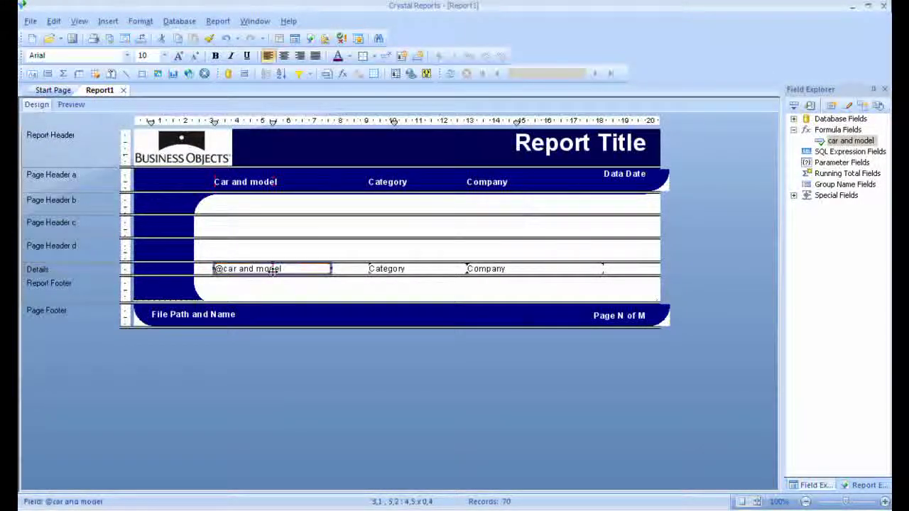
key(shift+Right)
key(shift+Right)
key(shift+Right)
key(shift+Right)
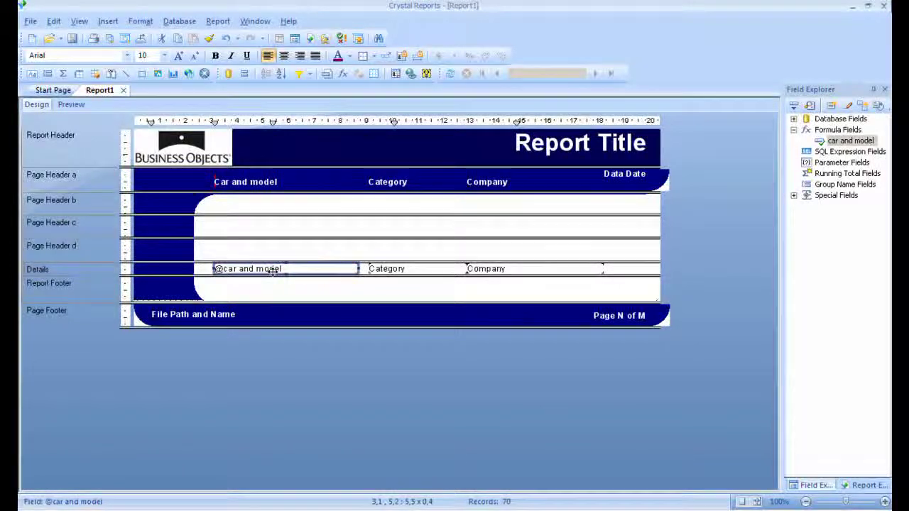
click(71, 105)
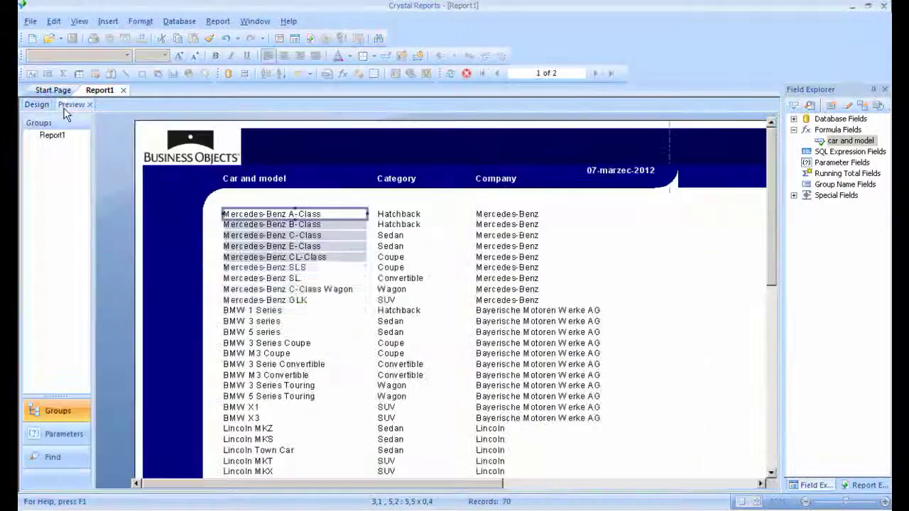
click(734, 270)
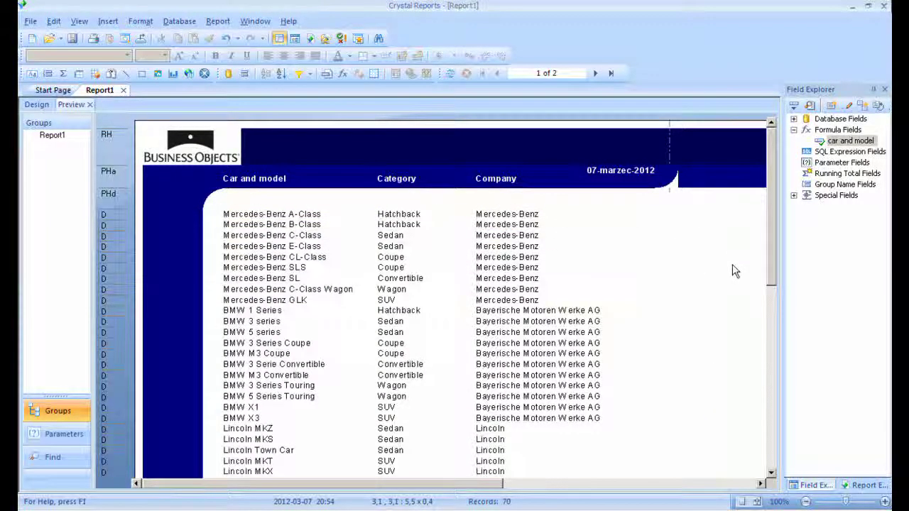
scroll(734, 270, down, 5)
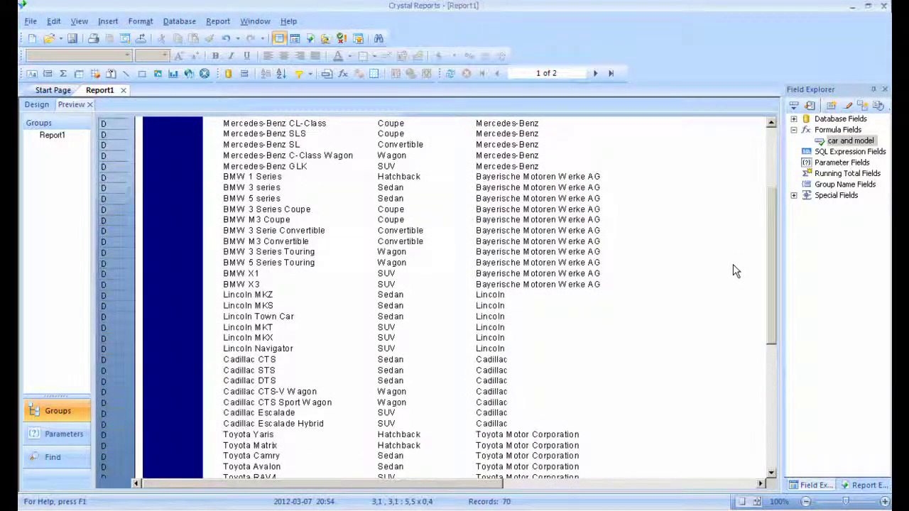
drag(770, 282, 776, 178)
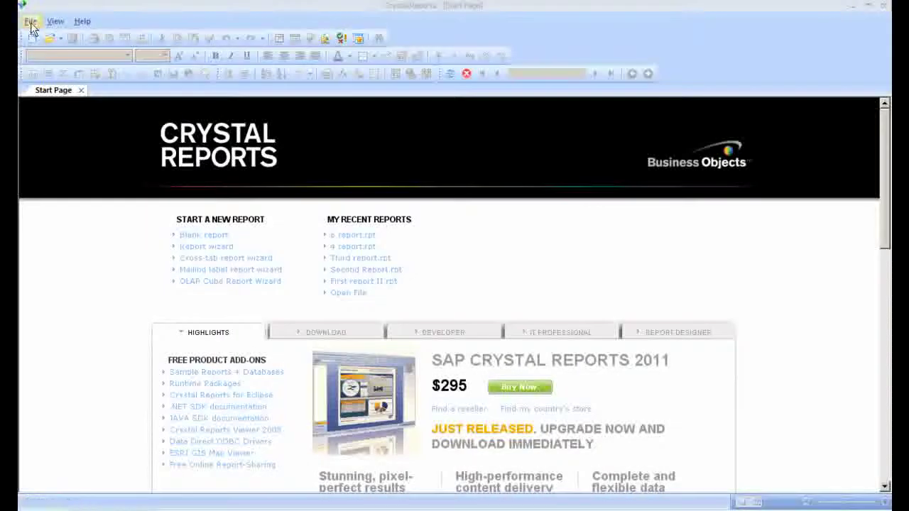
Start a new standard report, log in to sql odbc, and add the v_transactions view
click(31, 21)
mouse_move(45, 36)
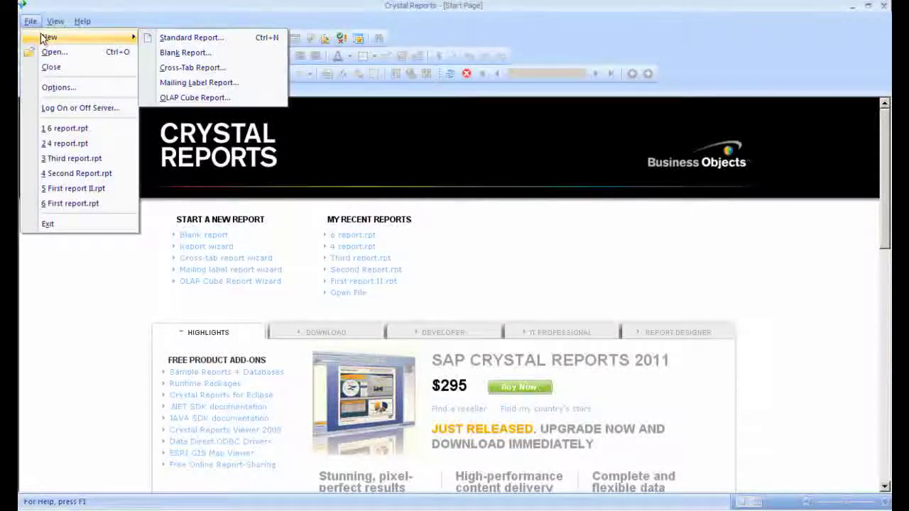
click(171, 36)
click(285, 206)
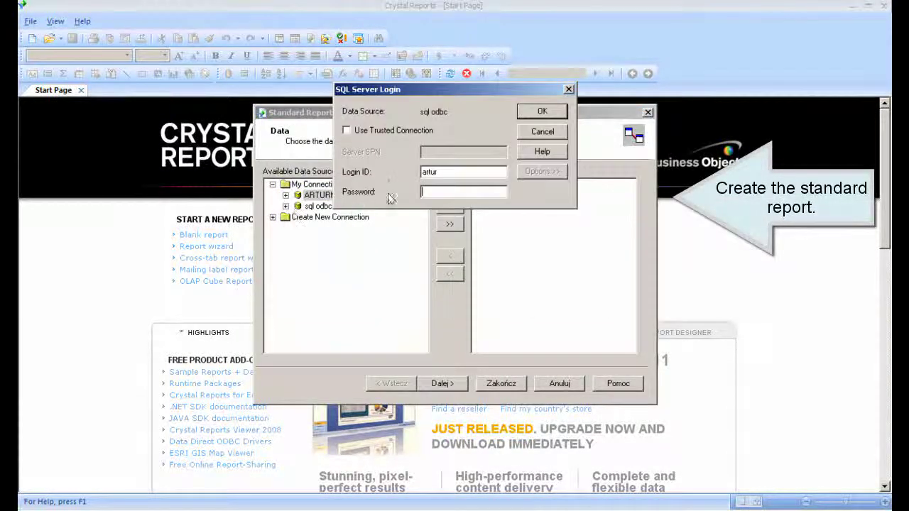
text(artur)
click(542, 112)
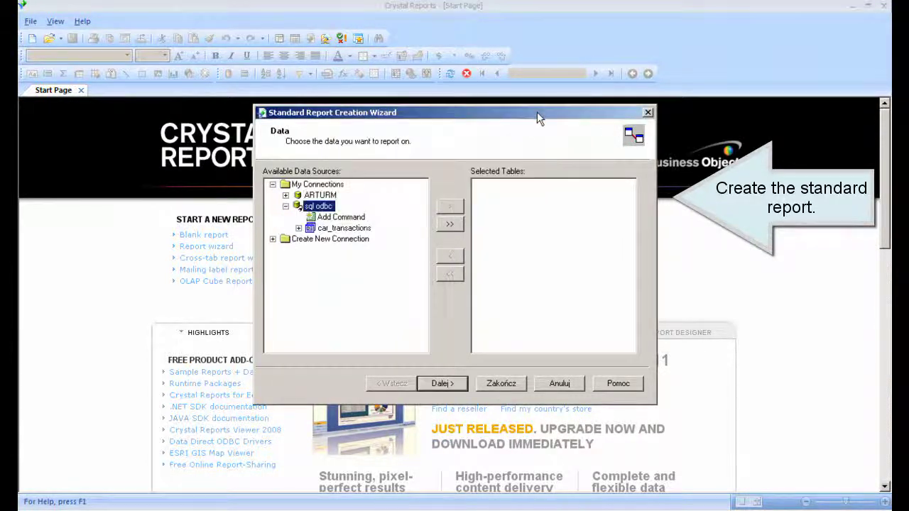
click(299, 228)
click(311, 239)
click(323, 260)
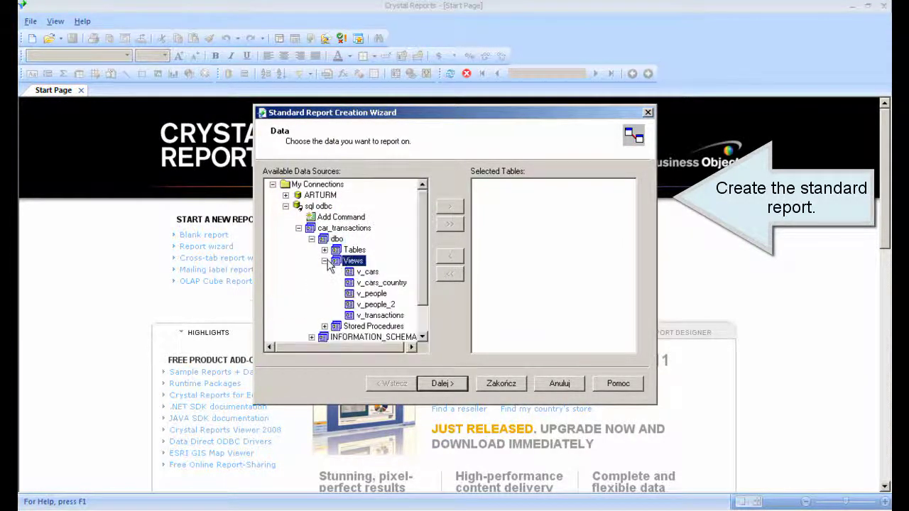
click(380, 315)
click(454, 206)
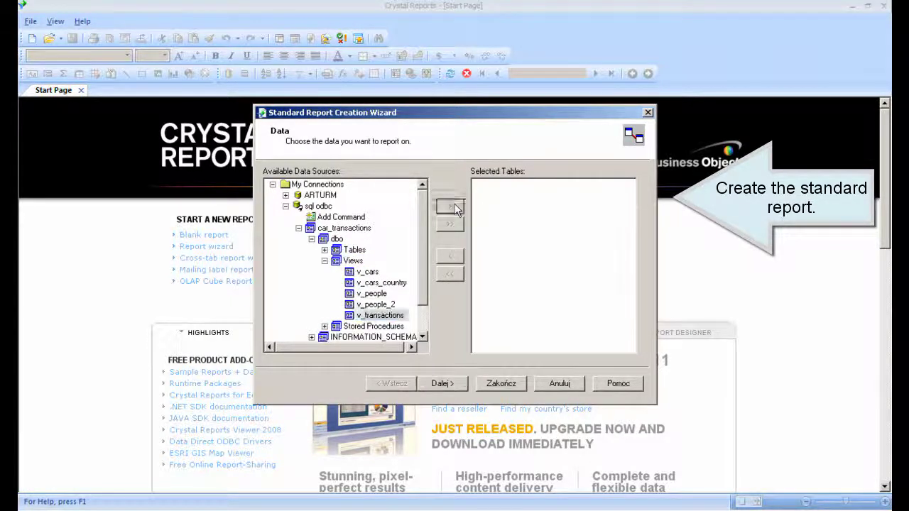
Add all v_transactions fields and finish the wizard with default settings
click(443, 383)
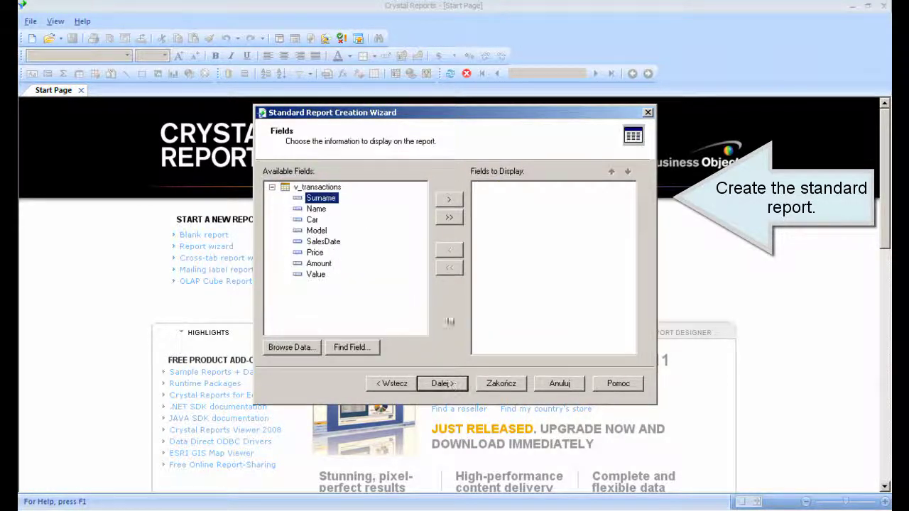
click(449, 218)
click(441, 384)
click(442, 383)
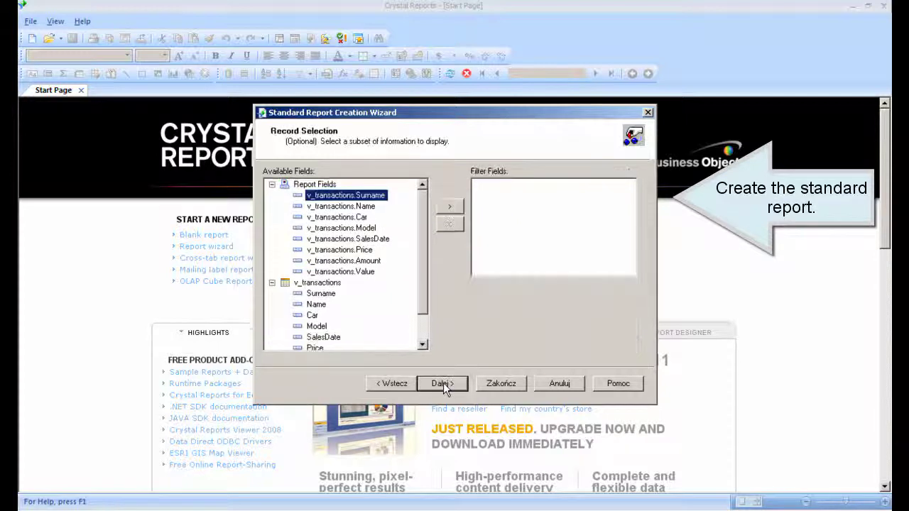
click(443, 383)
click(494, 383)
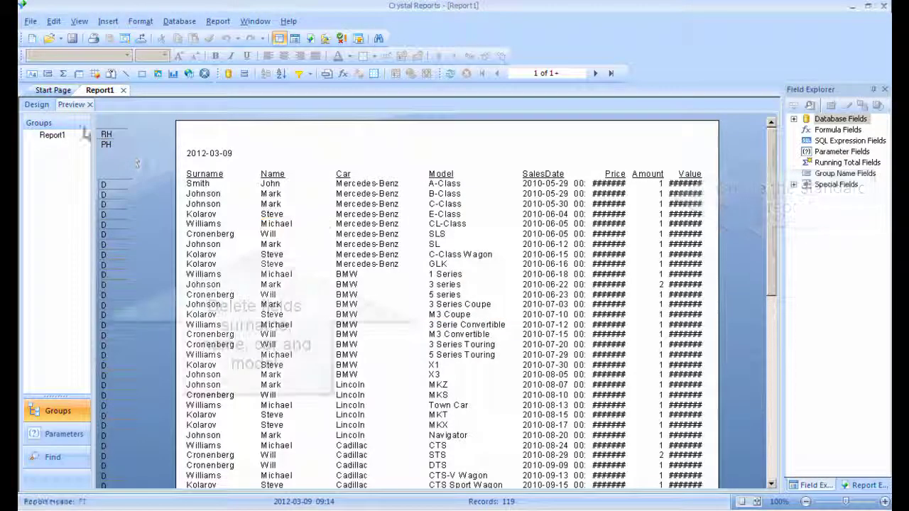
In Design view, delete the Name and Surname fields with their headings
click(36, 104)
click(240, 193)
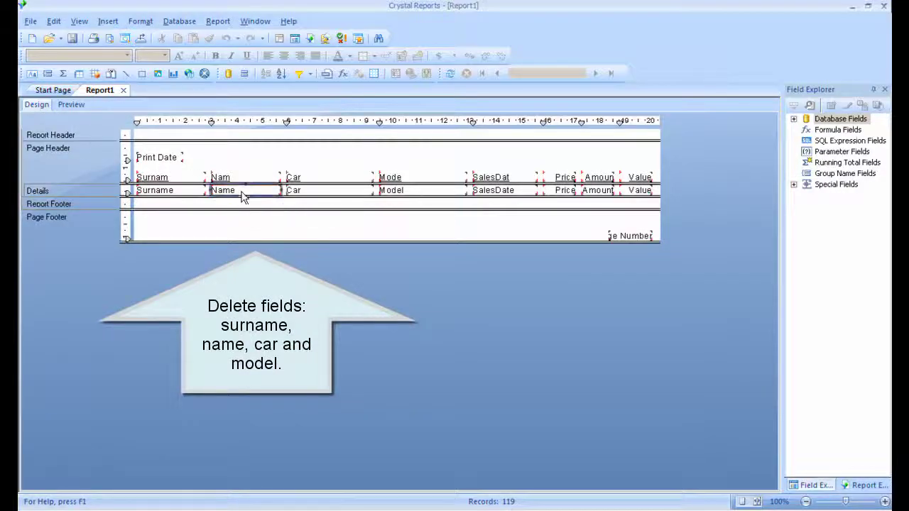
key(Delete)
click(171, 191)
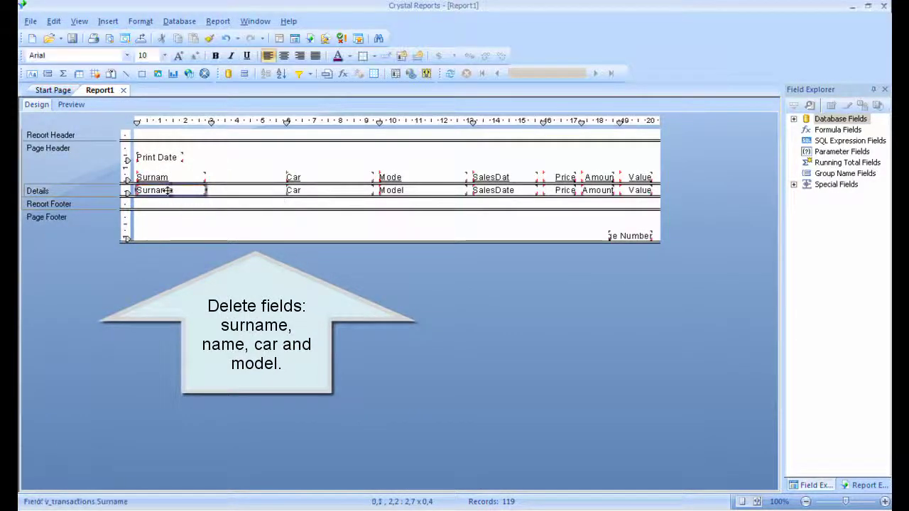
key(Delete)
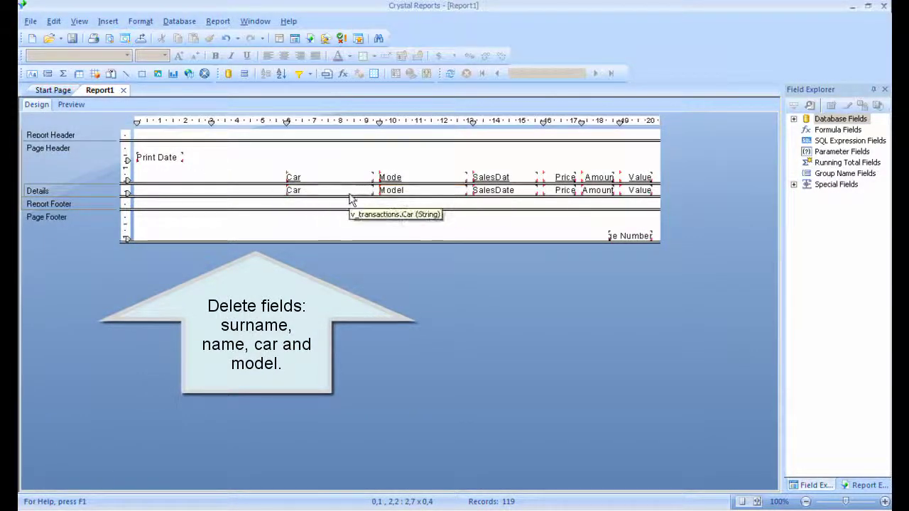
Delete the Car, Model and Print Date fields and shift SalesDate left
click(348, 192)
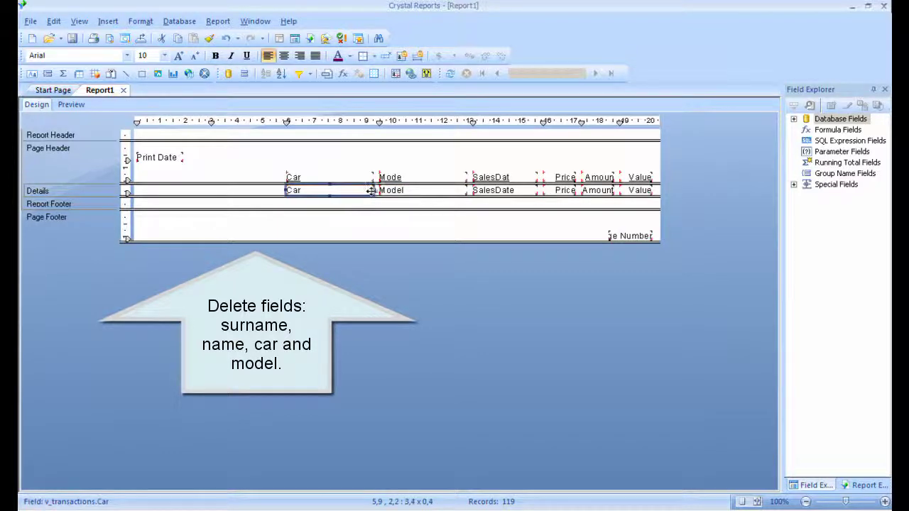
key(Delete)
click(410, 193)
key(Delete)
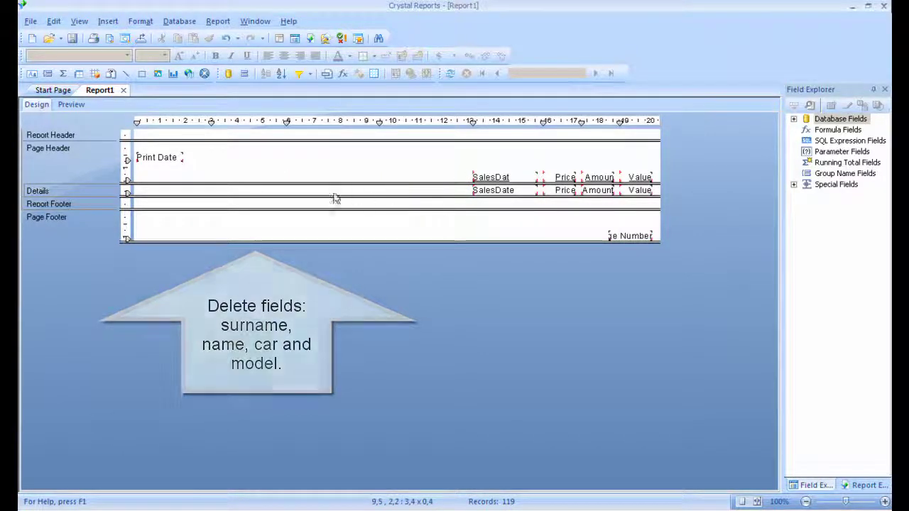
click(160, 157)
key(Delete)
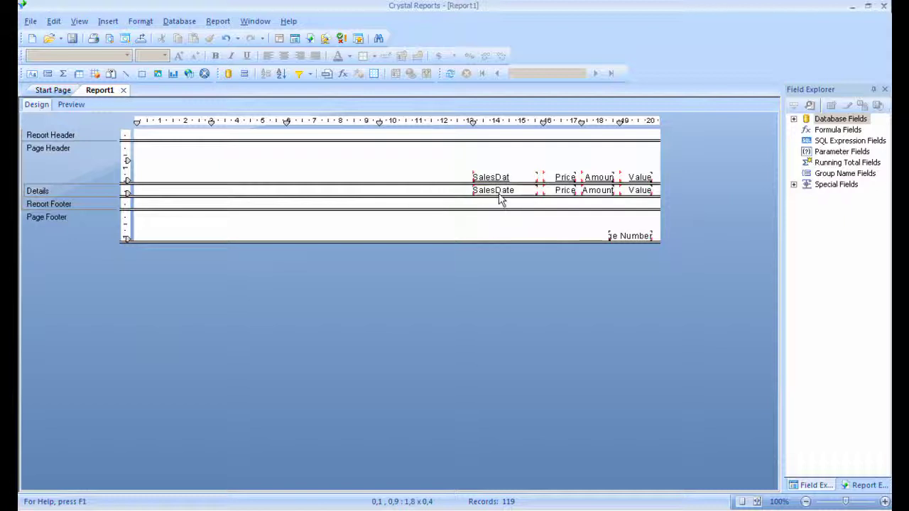
drag(501, 197, 469, 196)
Format SalesDate with a custom Date order so it shows only the date
right_click(469, 196)
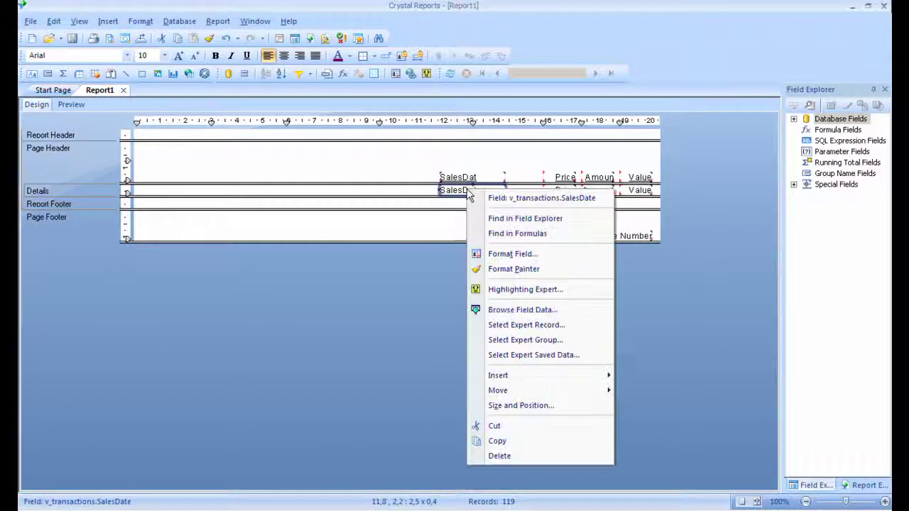
click(482, 254)
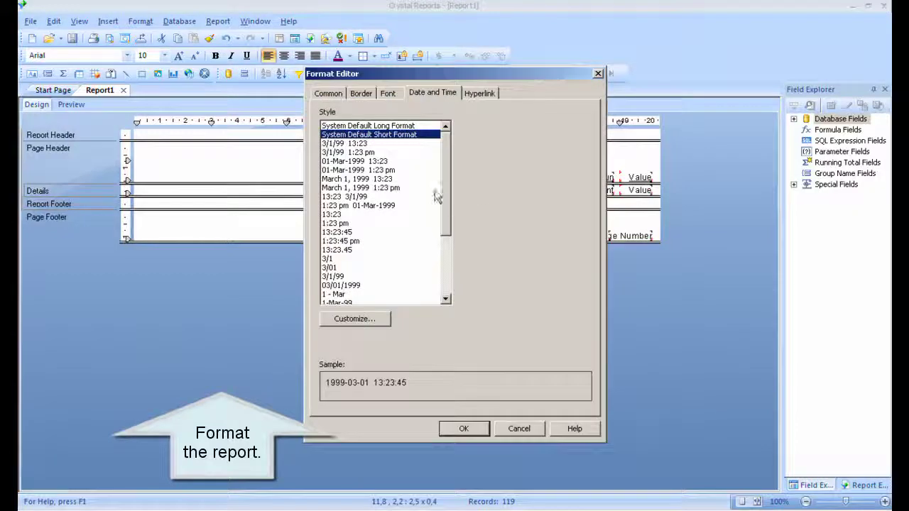
click(355, 319)
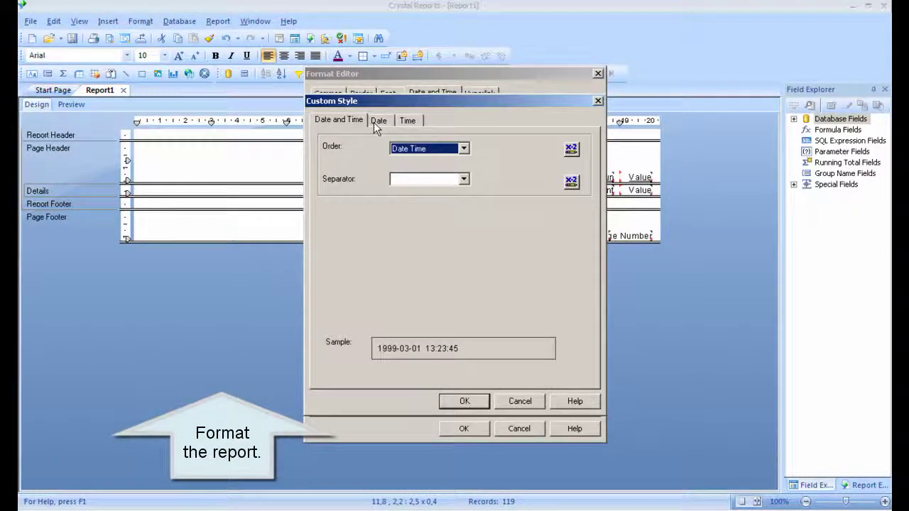
click(426, 148)
click(418, 177)
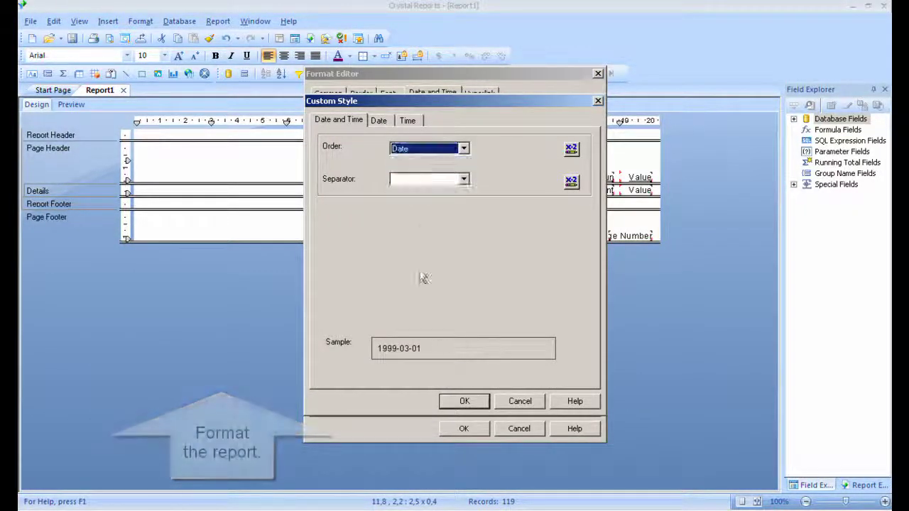
click(464, 401)
click(463, 428)
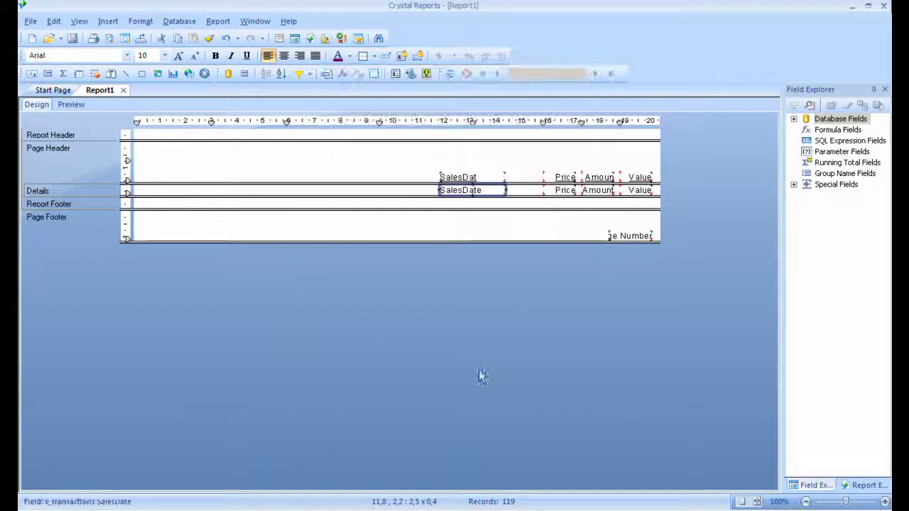
Move SalesDate, Price and Amount closer together and widen Price and Value
click(549, 192)
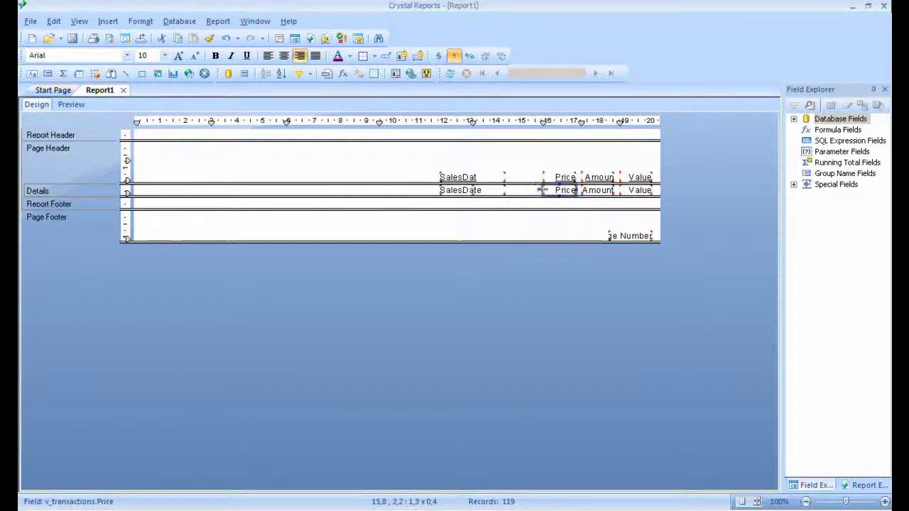
mouse_move(543, 190)
mouse_down()
mouse_move(521, 190)
mouse_move(539, 193)
mouse_up()
click(594, 193)
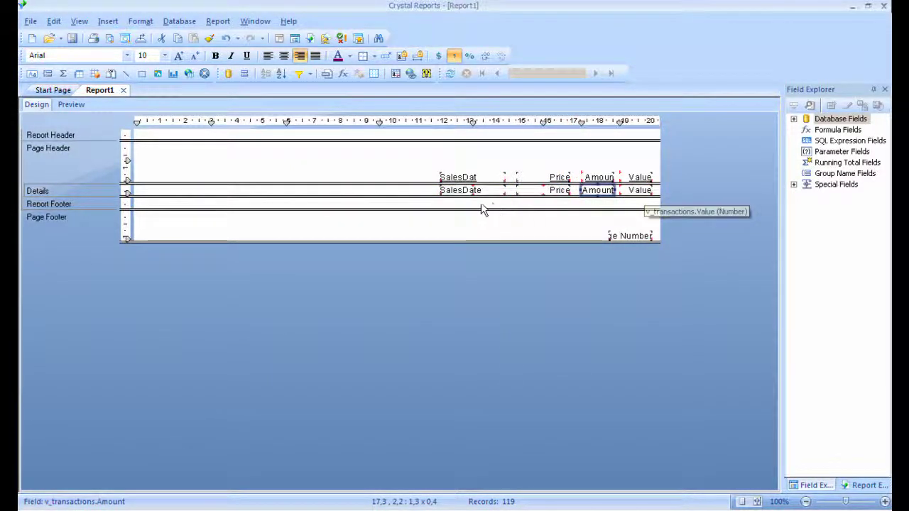
drag(462, 191, 445, 193)
mouse_move(527, 198)
mouse_down()
mouse_move(513, 193)
mouse_move(519, 199)
mouse_up()
drag(597, 197, 564, 199)
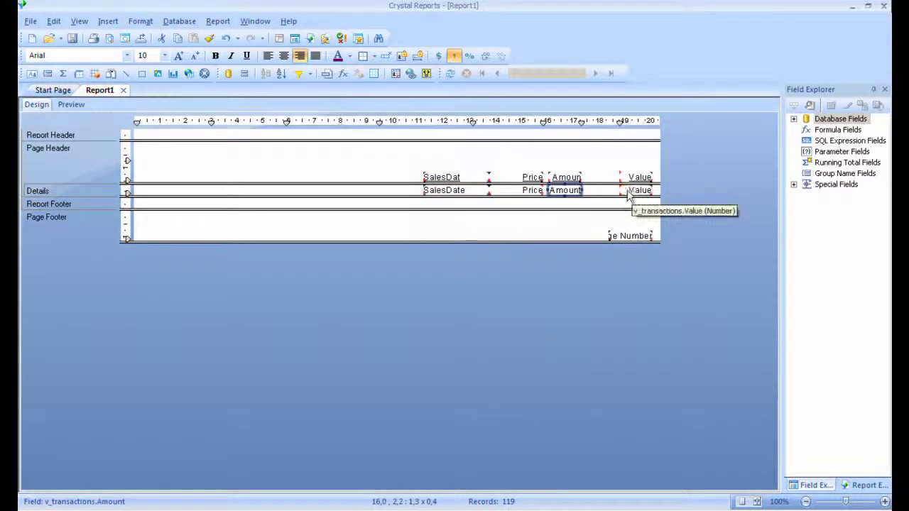
click(624, 198)
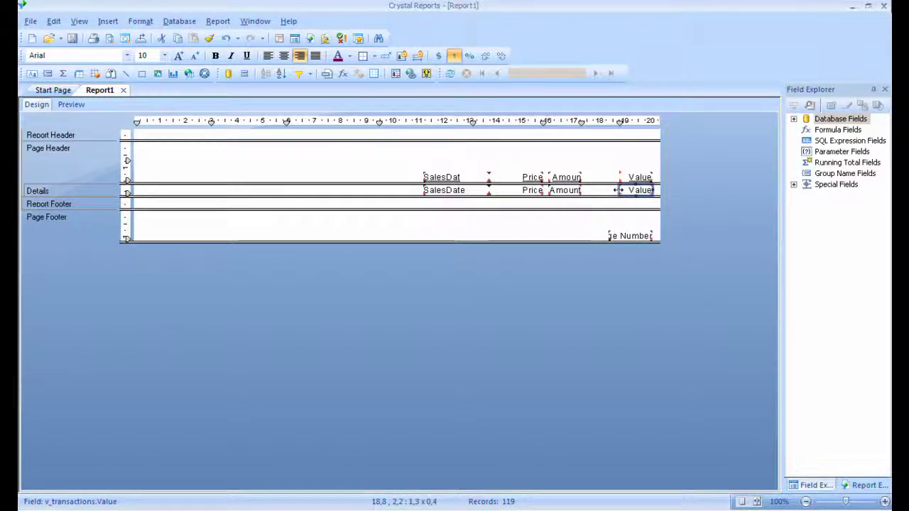
drag(617, 190, 592, 190)
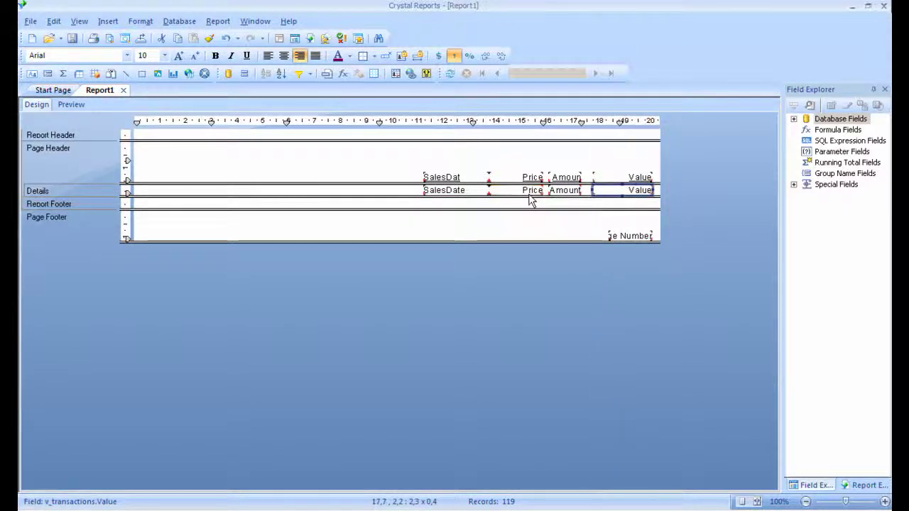
drag(470, 197, 465, 202)
Give the Price and Amount fields the -1123 whole-number style
click(511, 189)
right_click(512, 190)
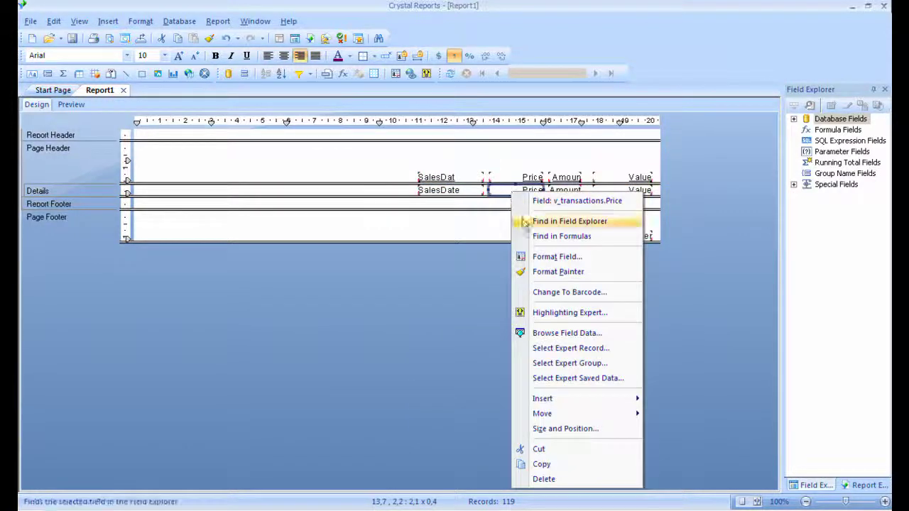
click(533, 257)
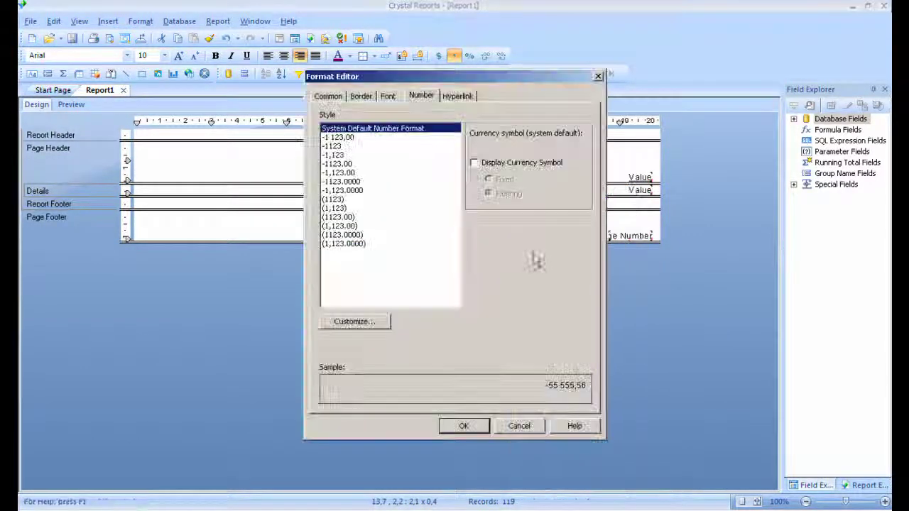
click(340, 145)
click(462, 426)
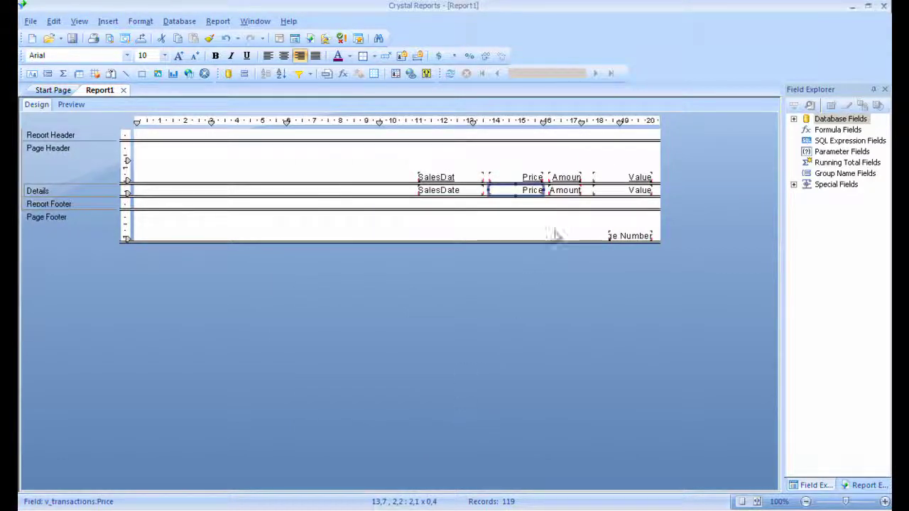
click(561, 191)
right_click(559, 192)
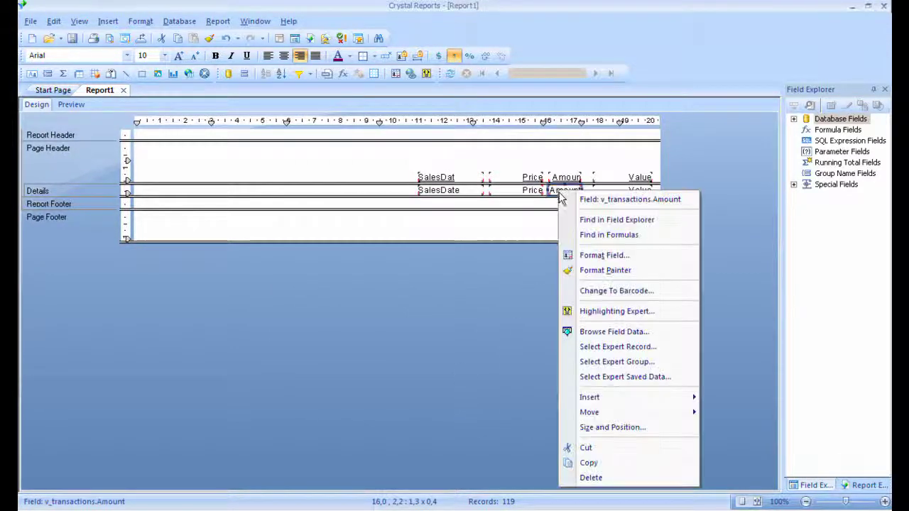
click(582, 257)
click(331, 147)
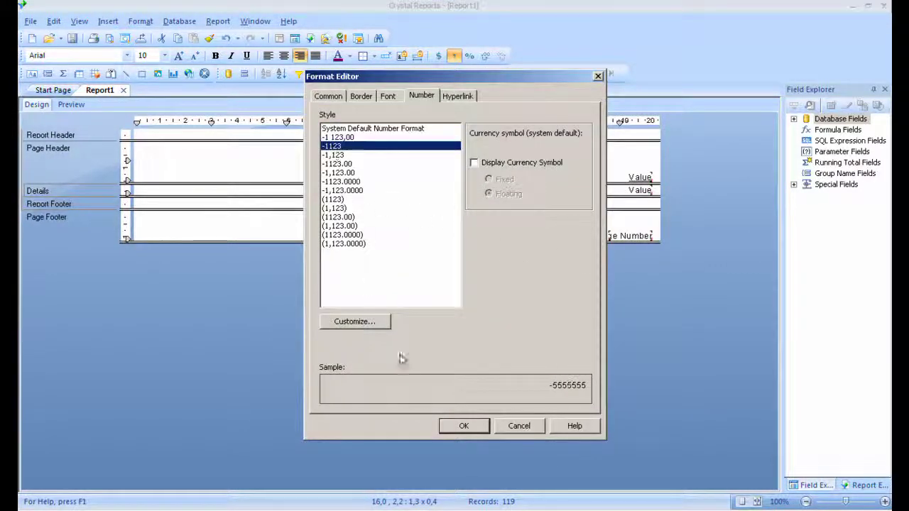
click(463, 426)
Give the Value field the -1123 whole-number style
click(615, 190)
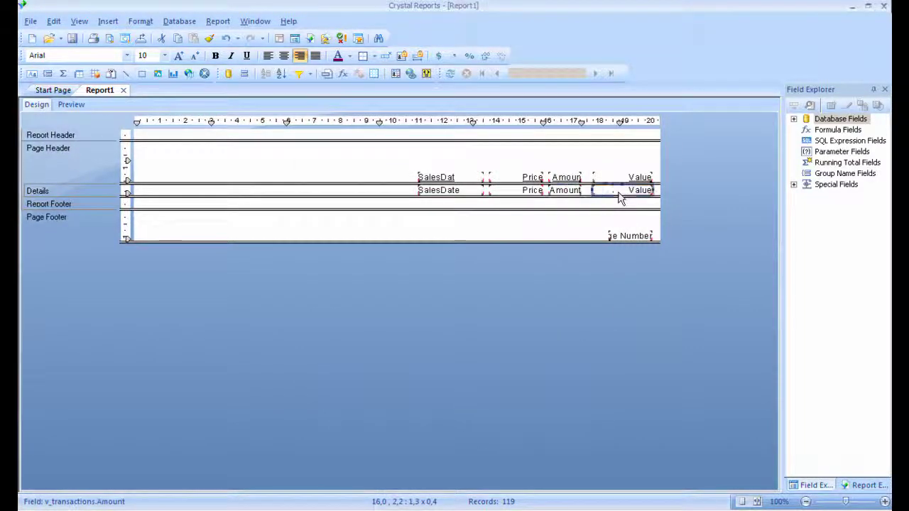
right_click(617, 192)
click(641, 261)
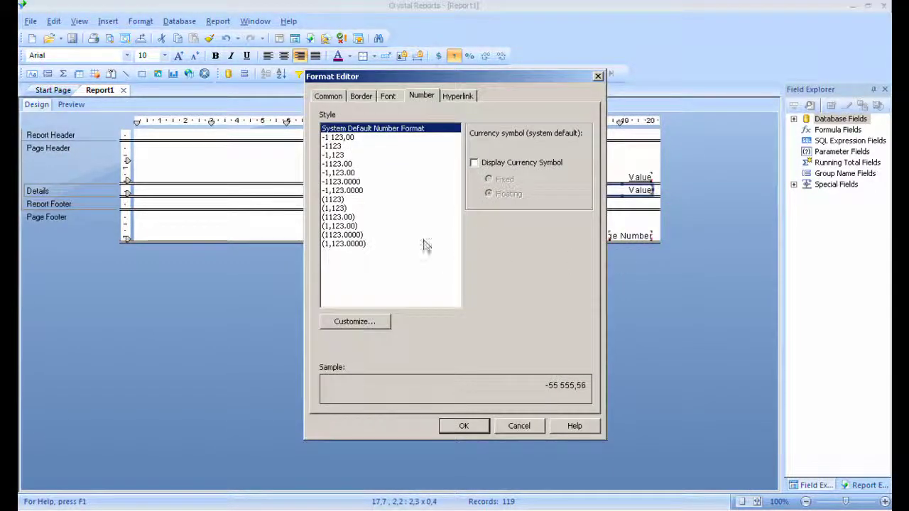
click(343, 147)
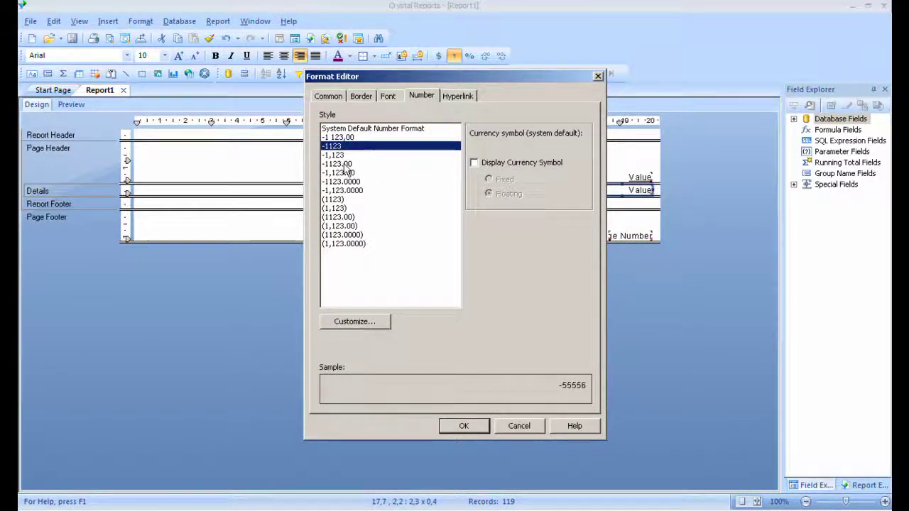
click(462, 426)
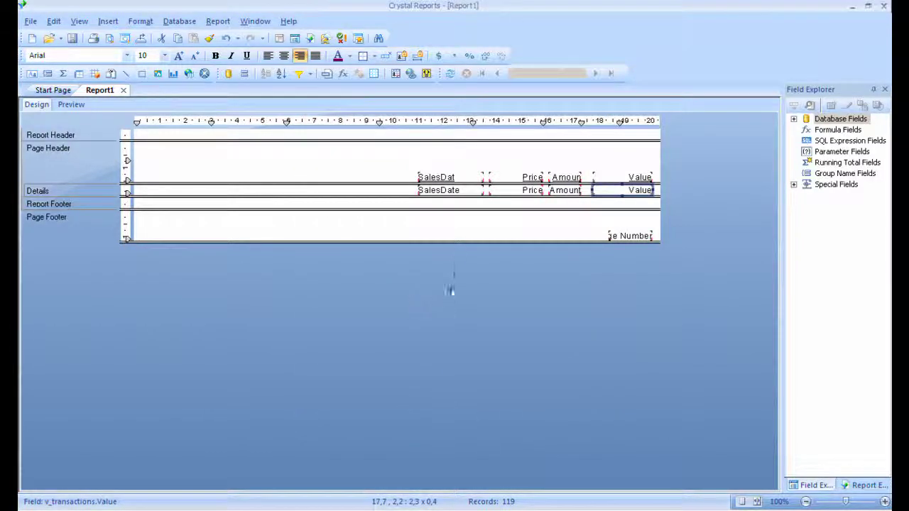
Bold and centre the SalesDate, Price, Amount and Value headings, raise them, and preview the report
click(458, 177)
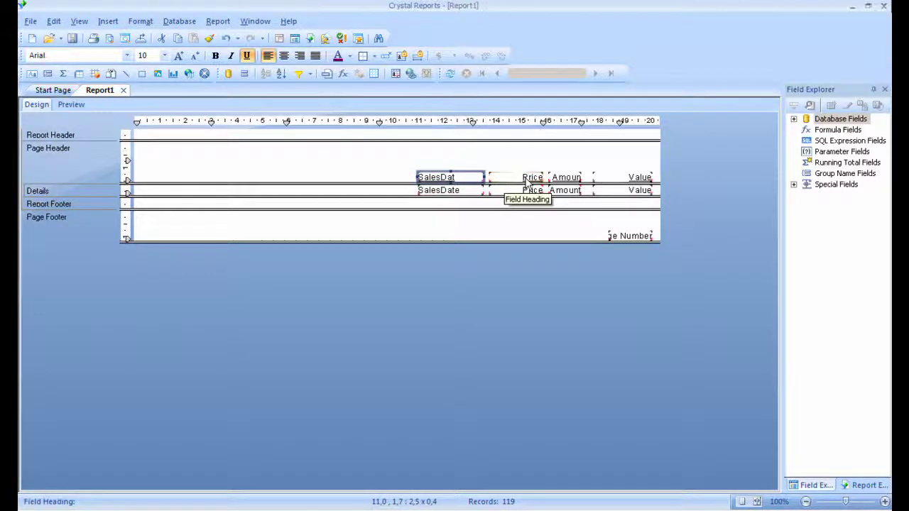
ctrl+click(529, 177)
ctrl+click(567, 178)
ctrl+click(619, 177)
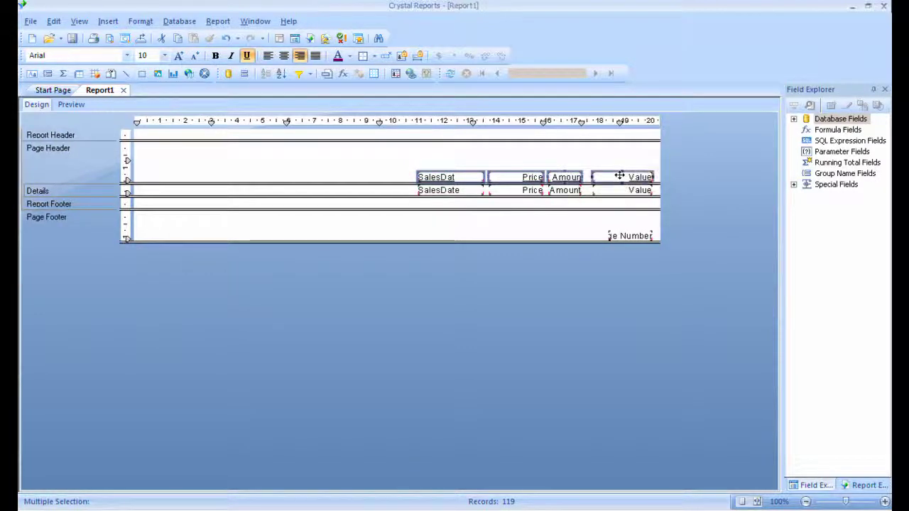
click(216, 56)
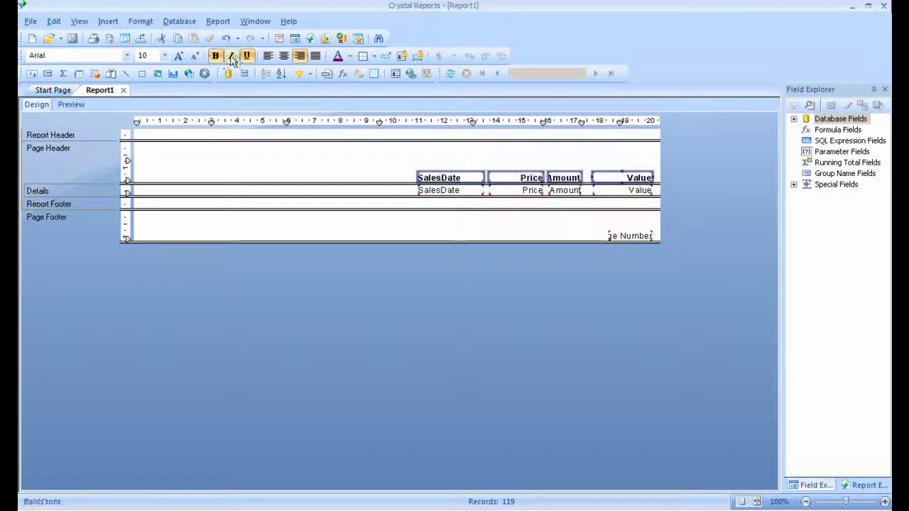
click(283, 55)
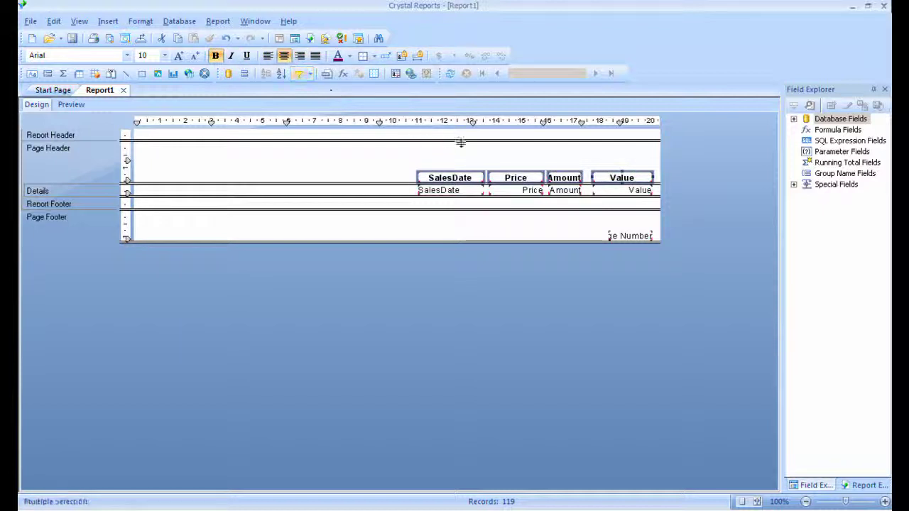
drag(461, 185, 457, 172)
click(365, 178)
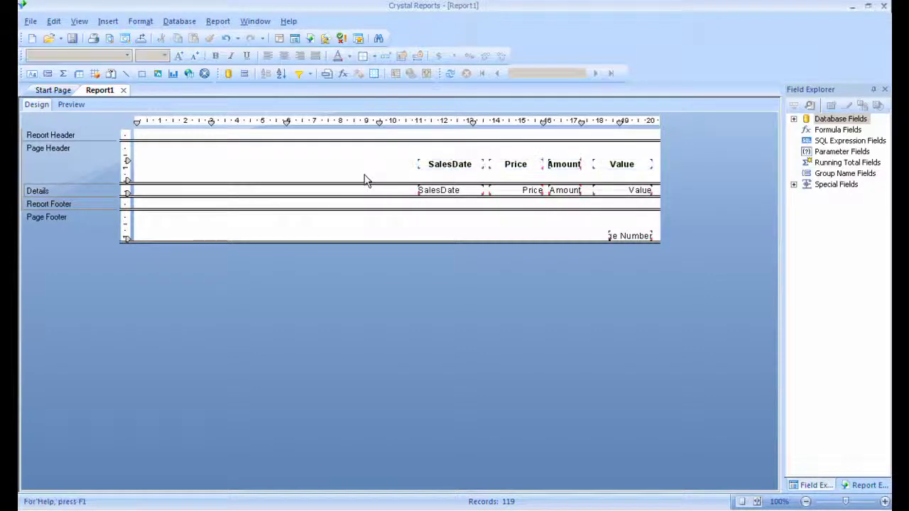
click(71, 104)
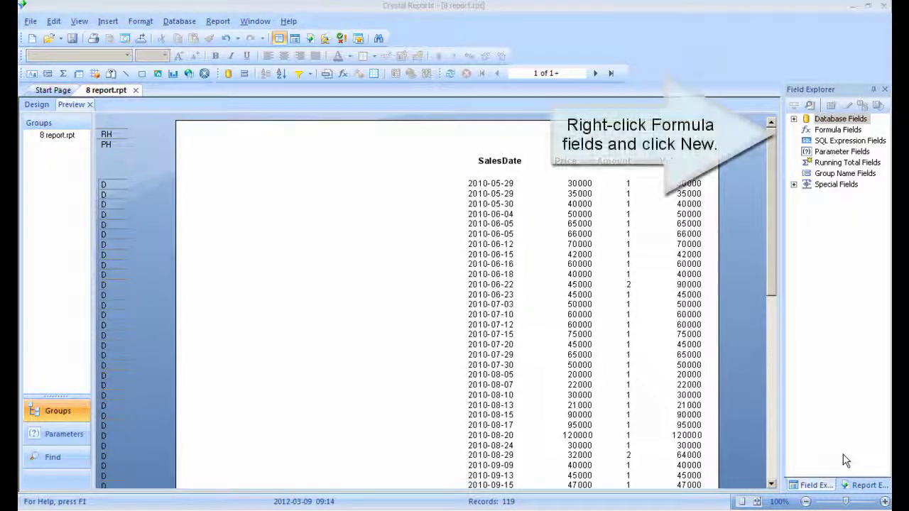
Bring up the Formula Fields context menu in the Field Explorer
right_click(836, 131)
Create a new formula named ConcatWithSpace
click(817, 141)
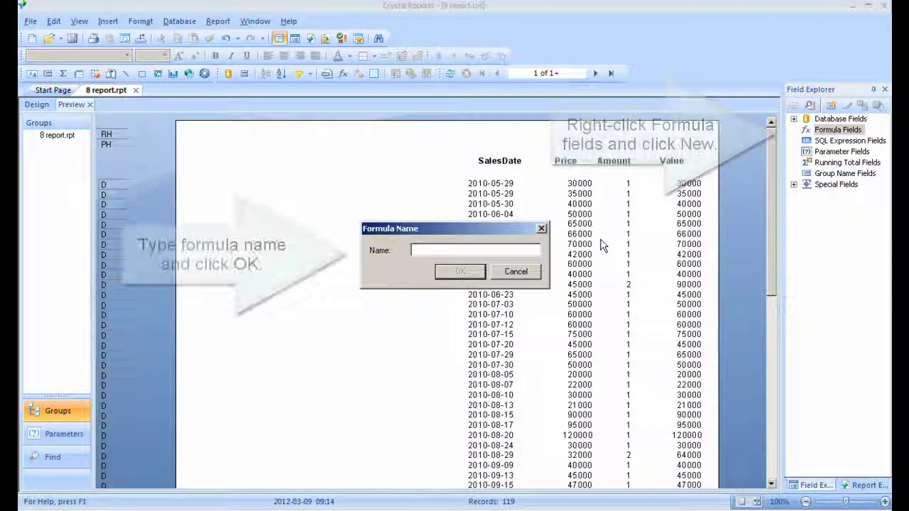
text(Conca)
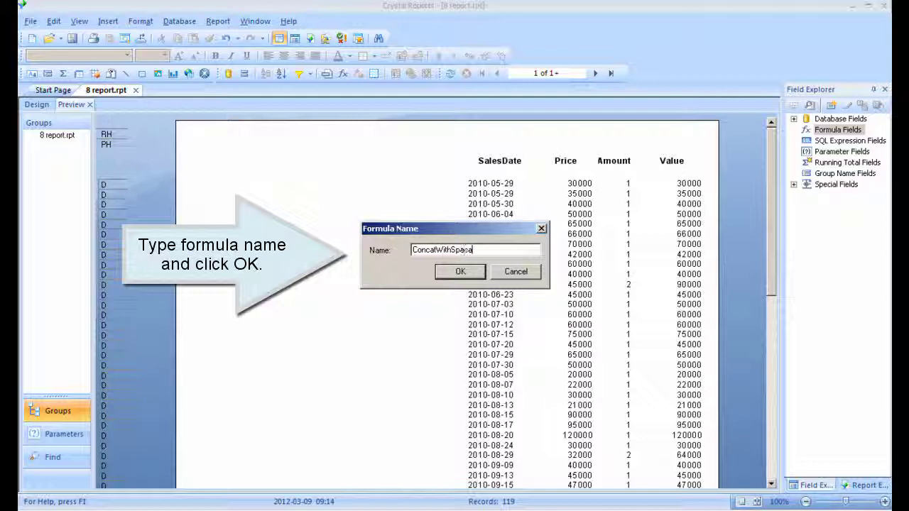
text(tWithSpace)
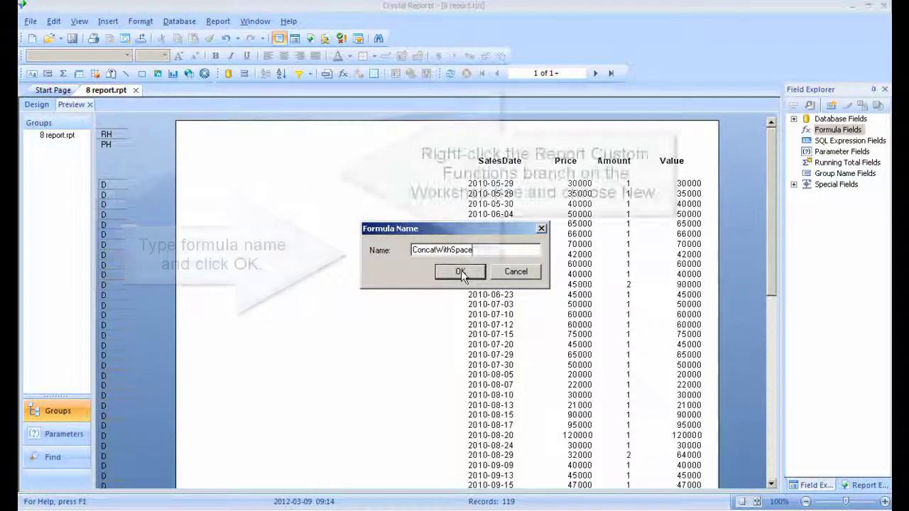
click(461, 271)
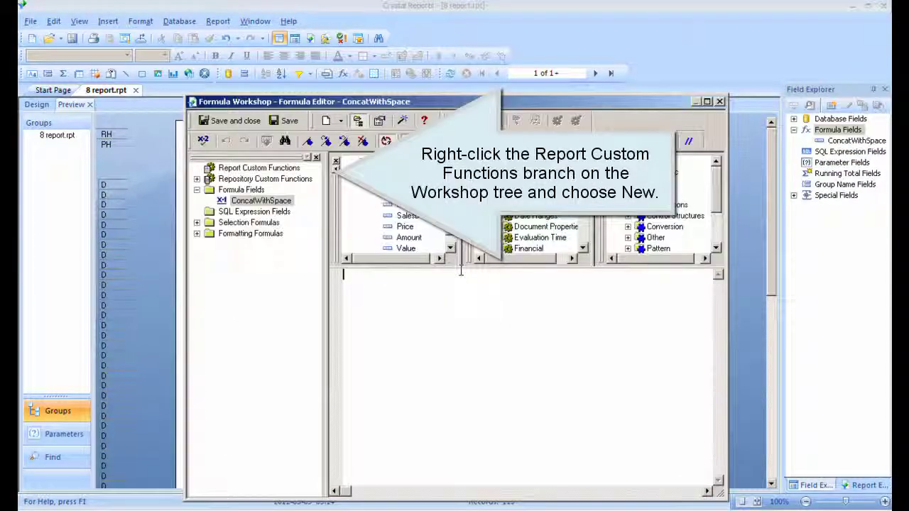
Create a report custom function named Concat_function and write it with the editor
right_click(233, 170)
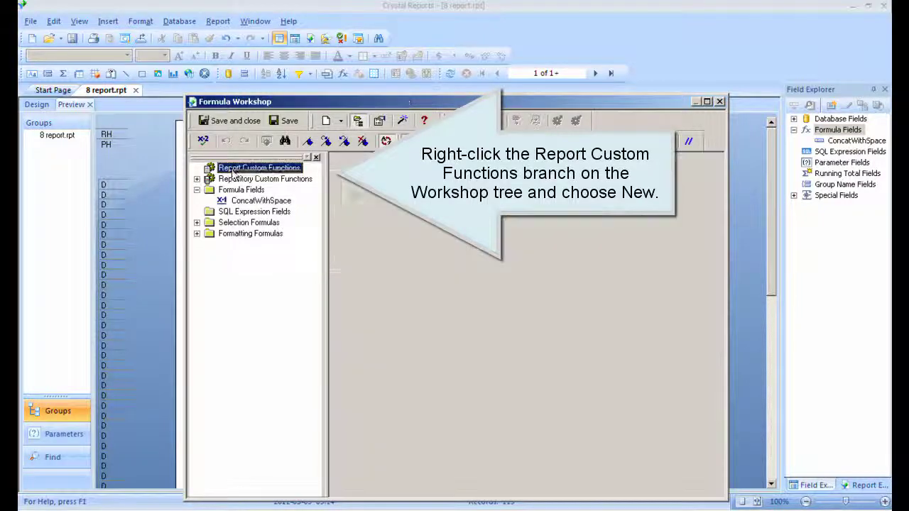
click(260, 210)
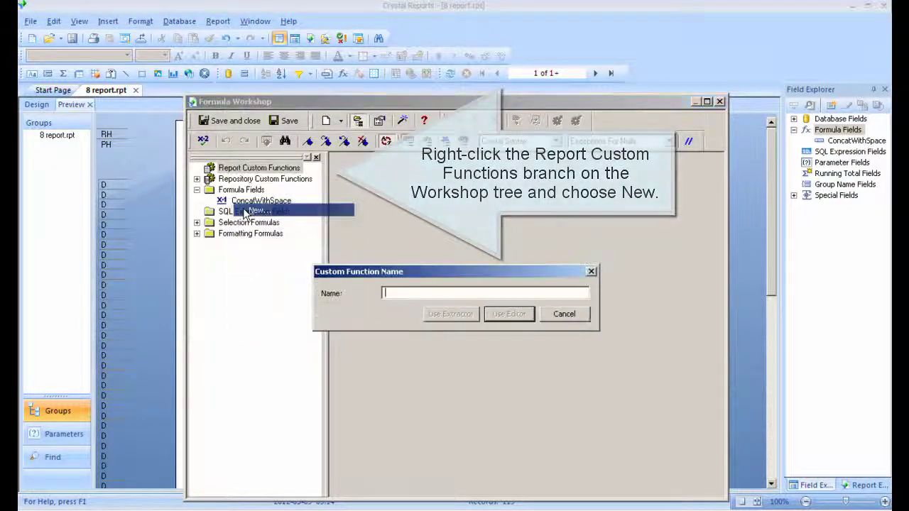
text(Conc)
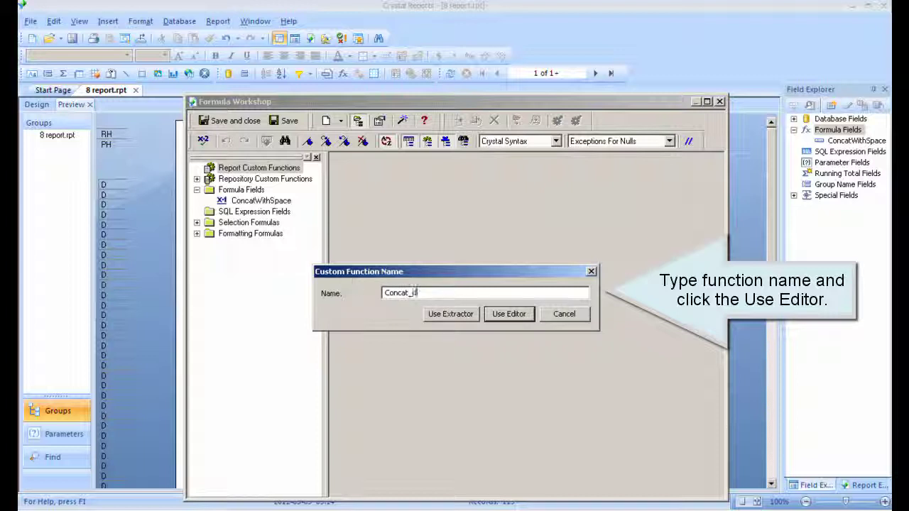
text(at_d)
key(BackSpace)
text(f)
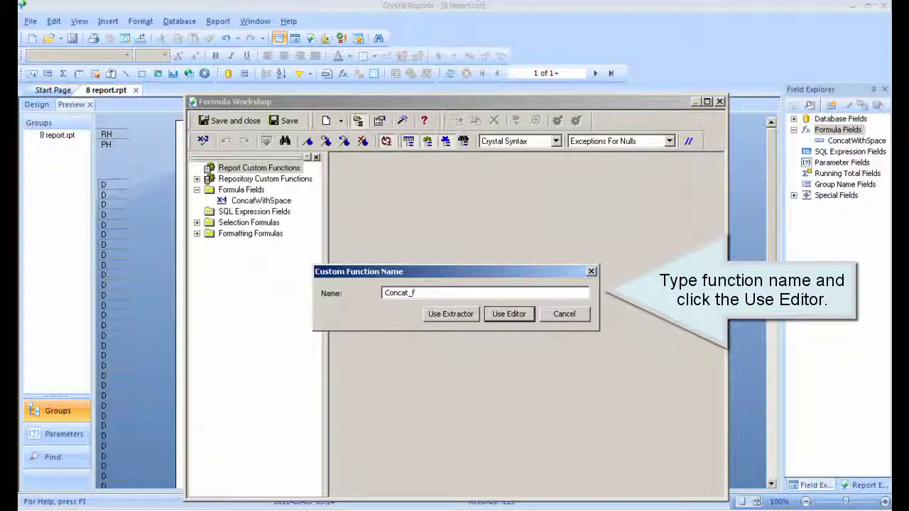
text(unction)
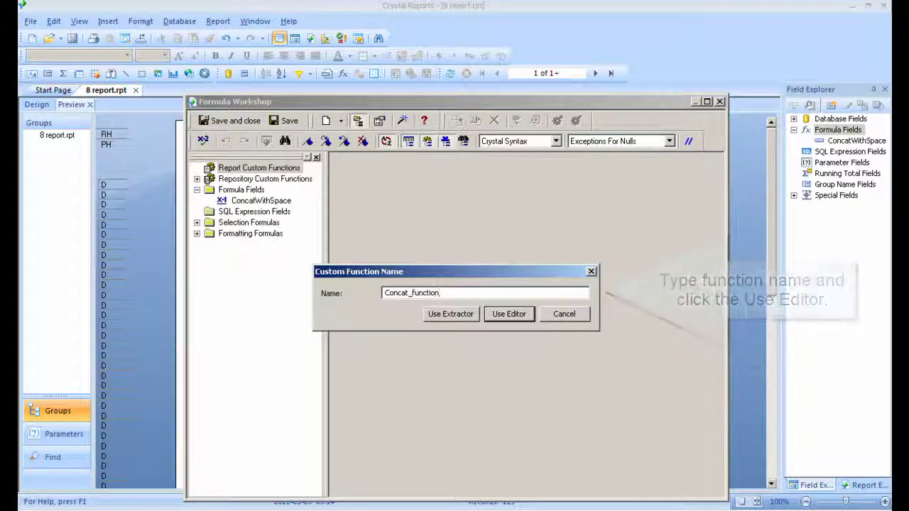
click(510, 315)
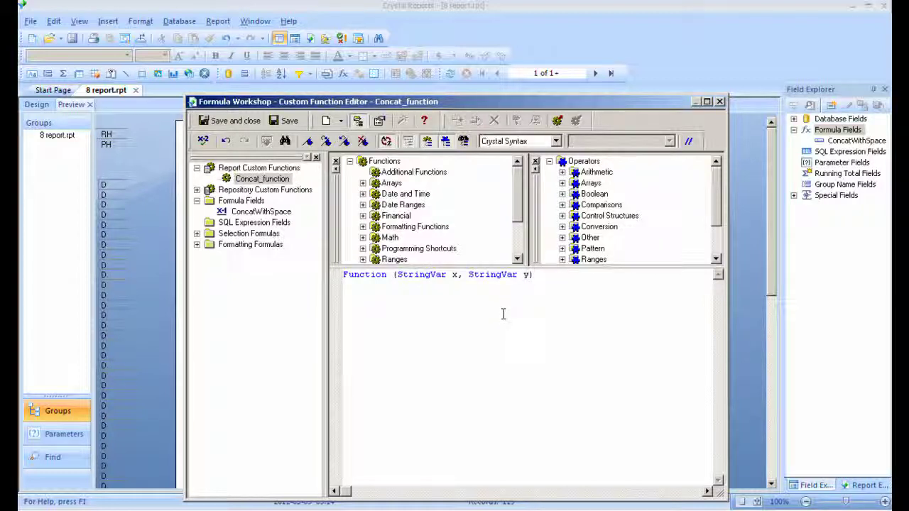
Give Concat_function the body (x + " " + y), verify it error-free, and save
key(Return)
text(()
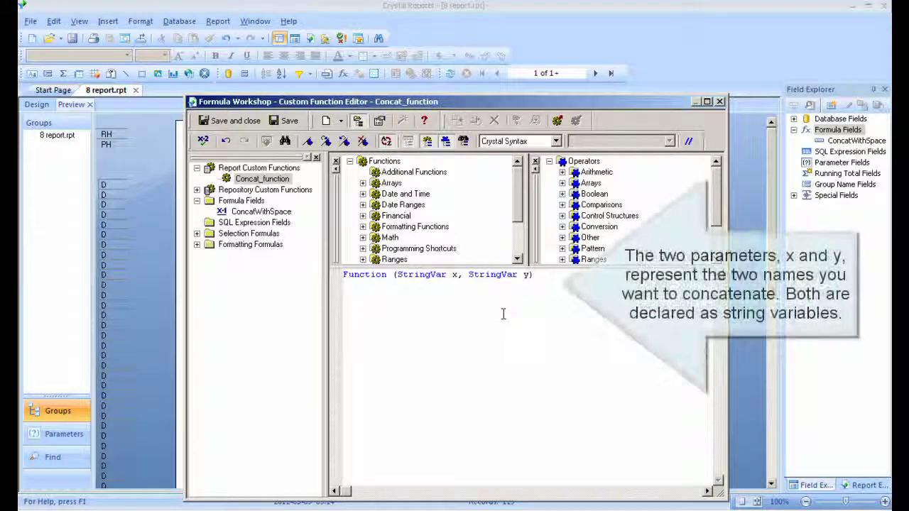
text())
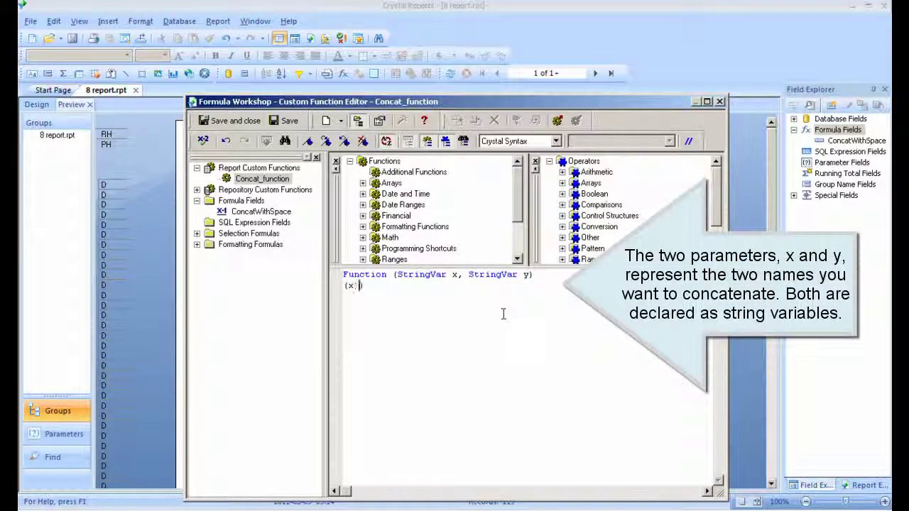
text(x + " ")
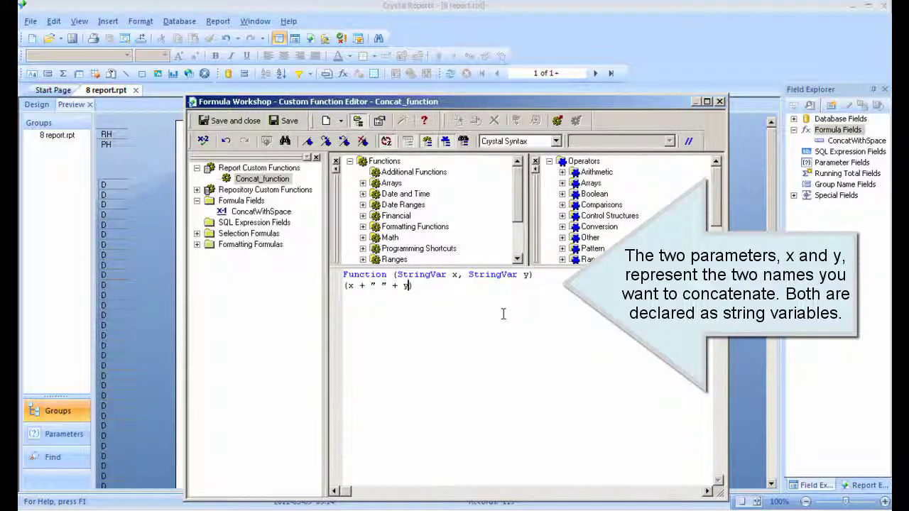
text( + y)
click(203, 140)
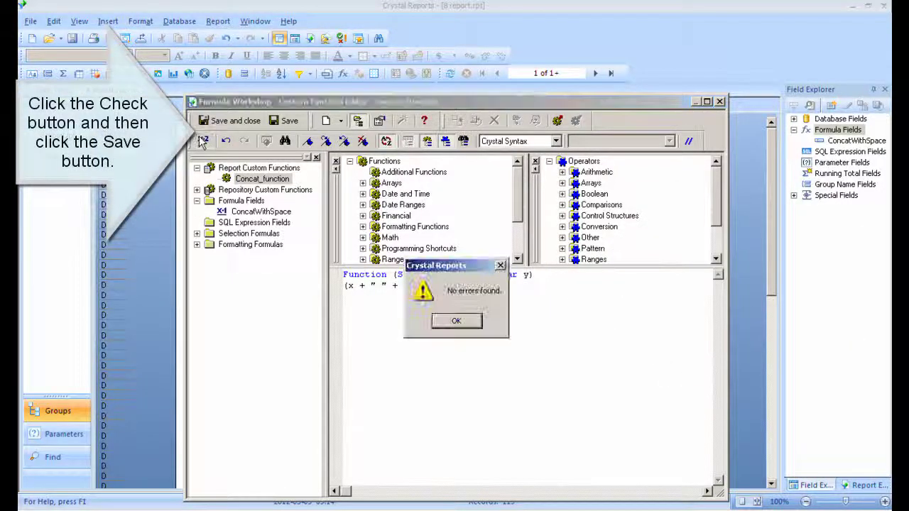
click(452, 322)
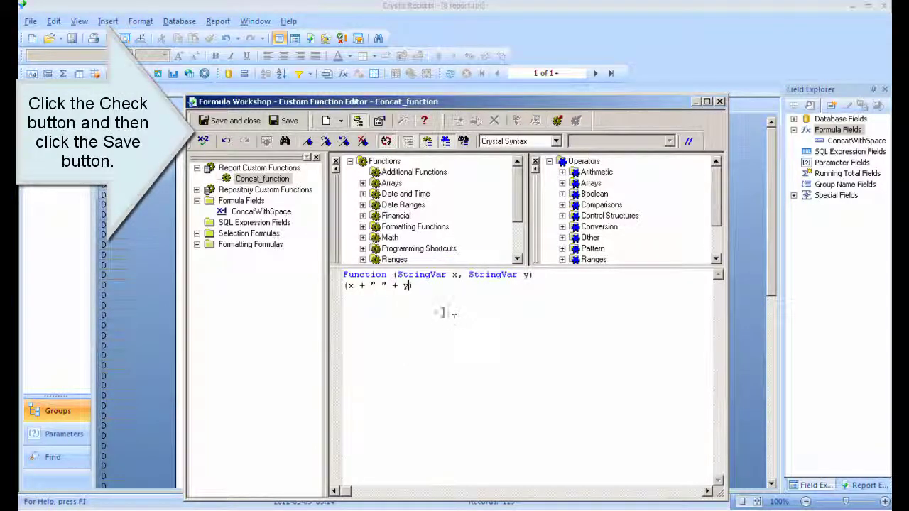
click(287, 122)
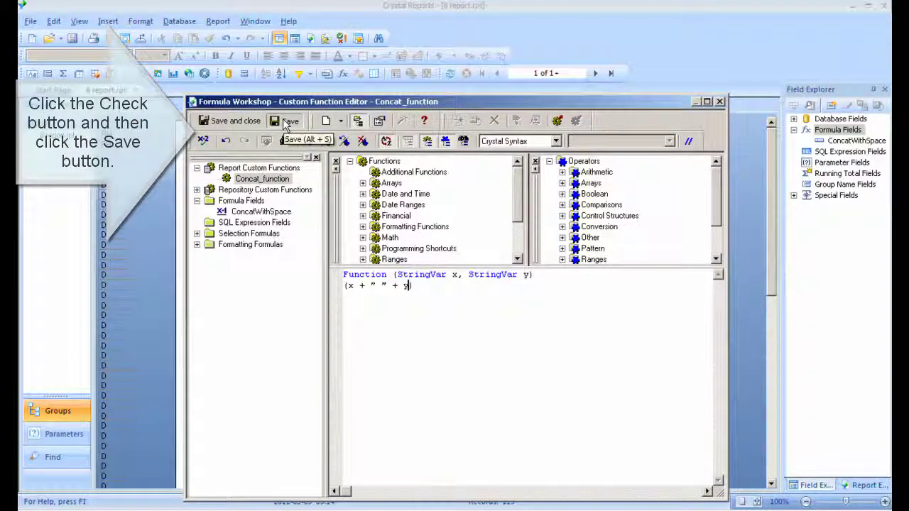
Make ConcatWithSpace call Concat_function with Surname and Name, check it, then save and close
click(257, 212)
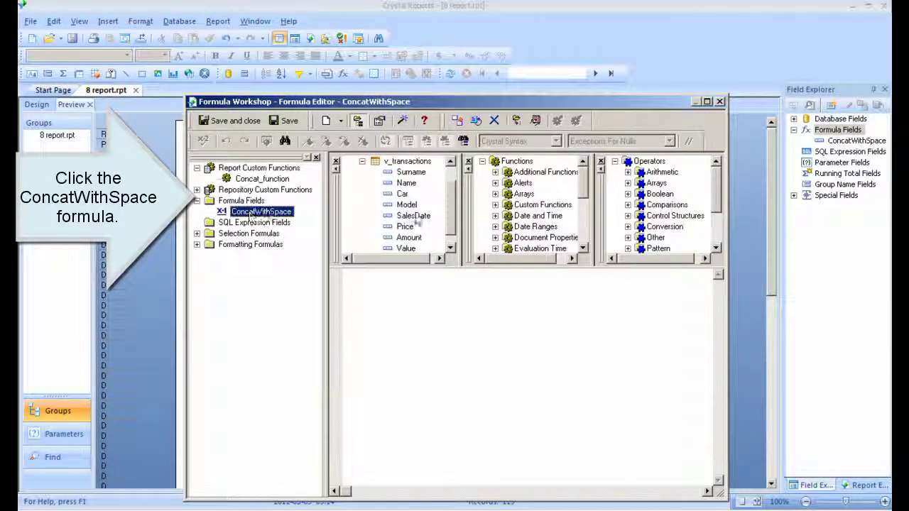
click(495, 205)
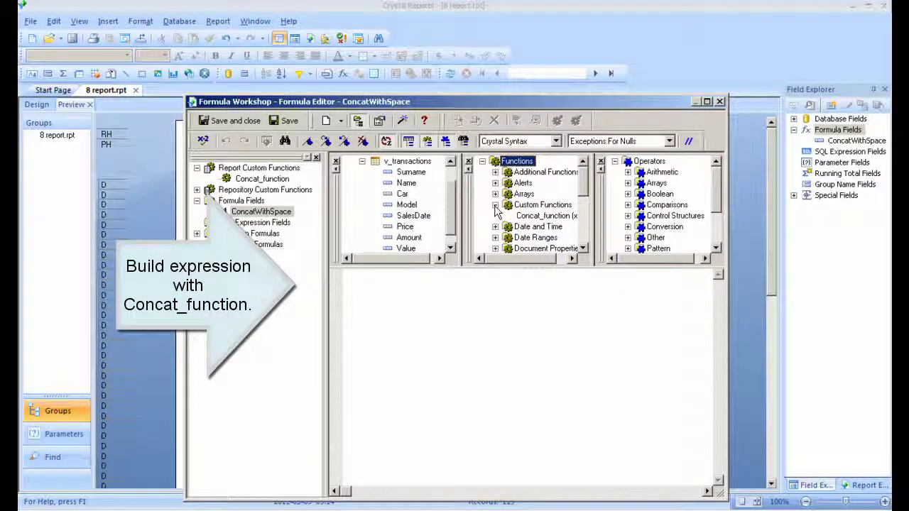
drag(538, 220, 374, 285)
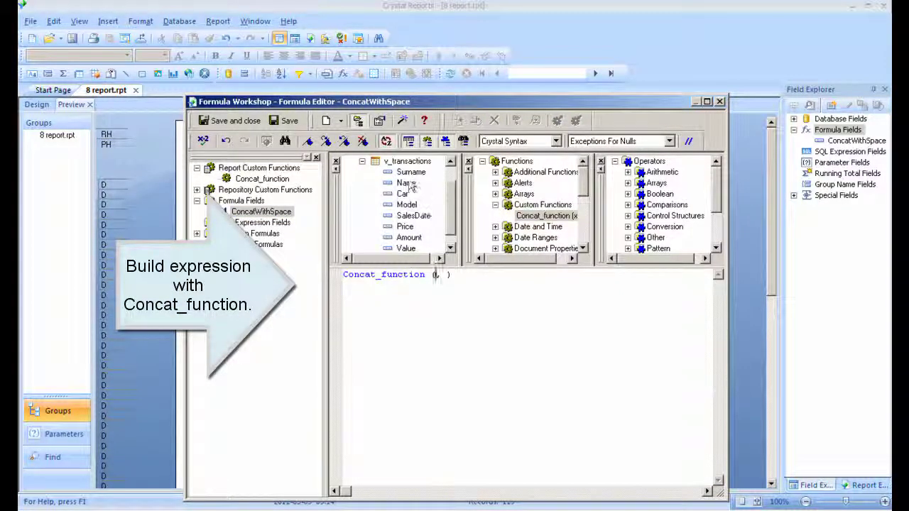
drag(408, 172, 437, 275)
drag(406, 183, 576, 275)
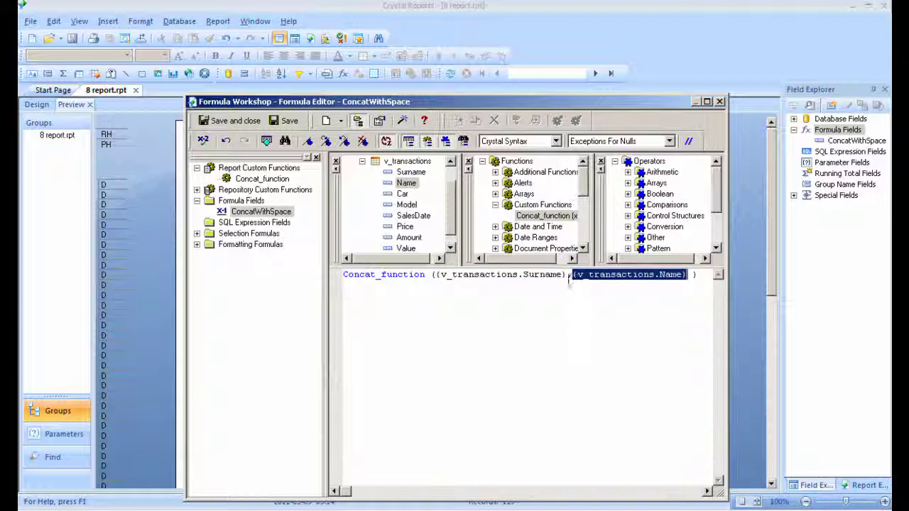
click(575, 279)
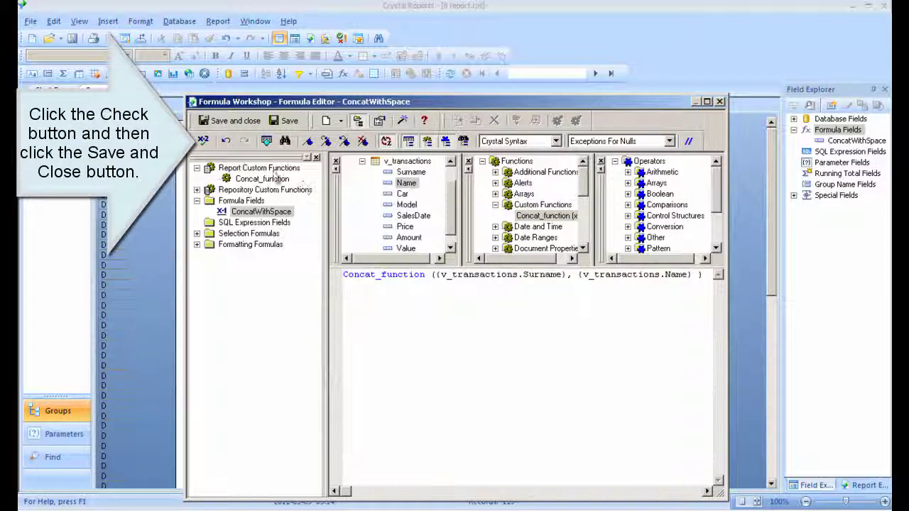
click(203, 140)
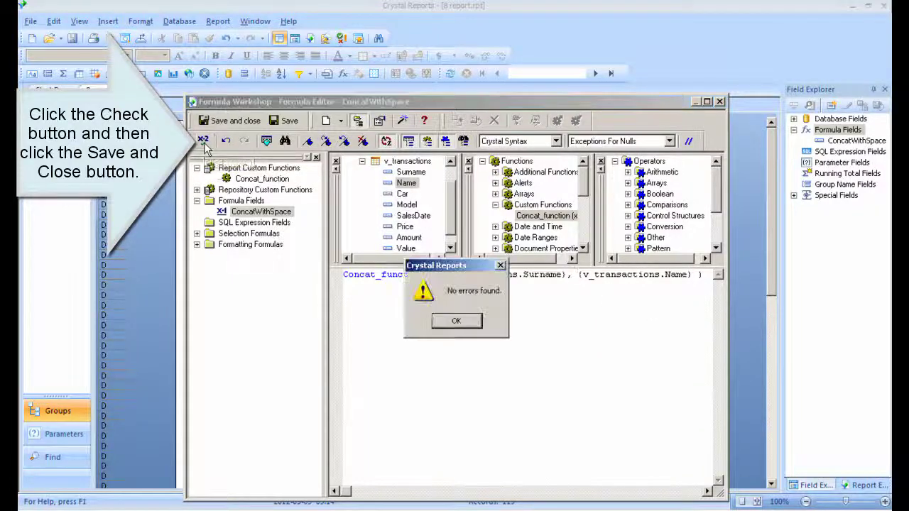
key(Return)
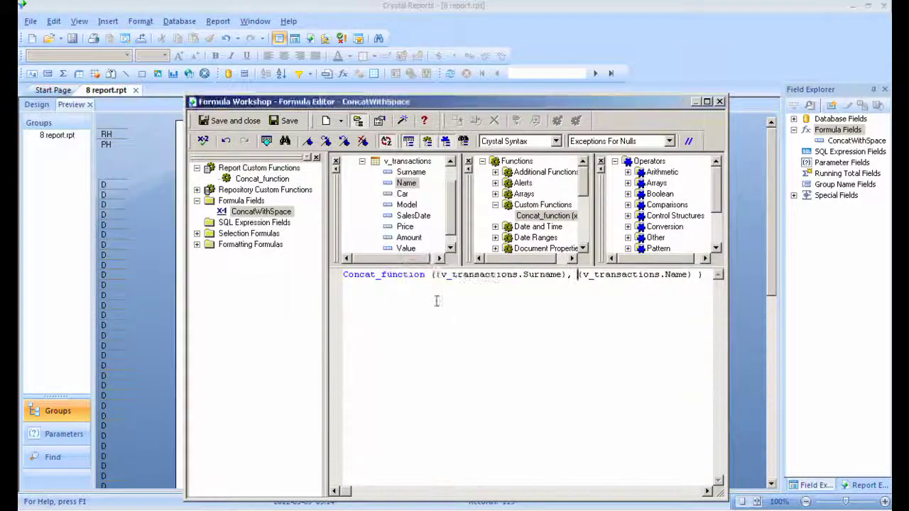
click(221, 121)
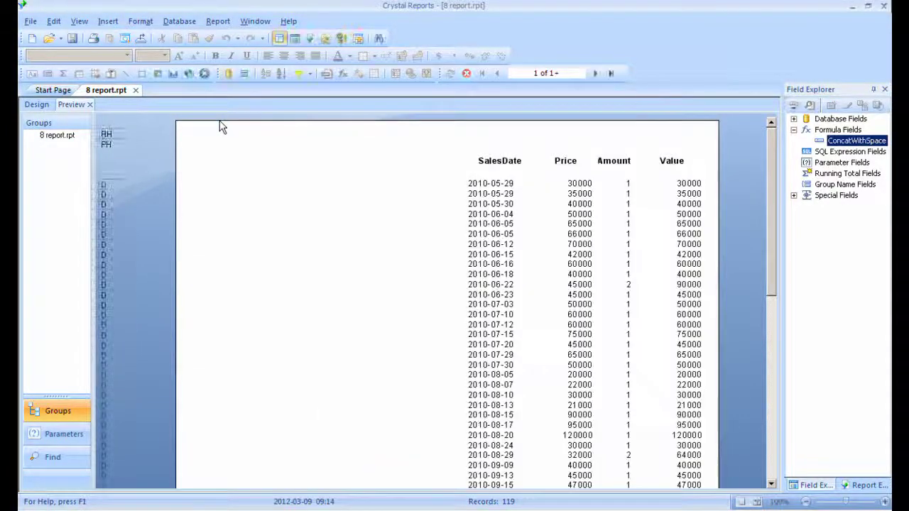
Place the ConcatWithSpace field at the left of the Details section in Design view
click(37, 105)
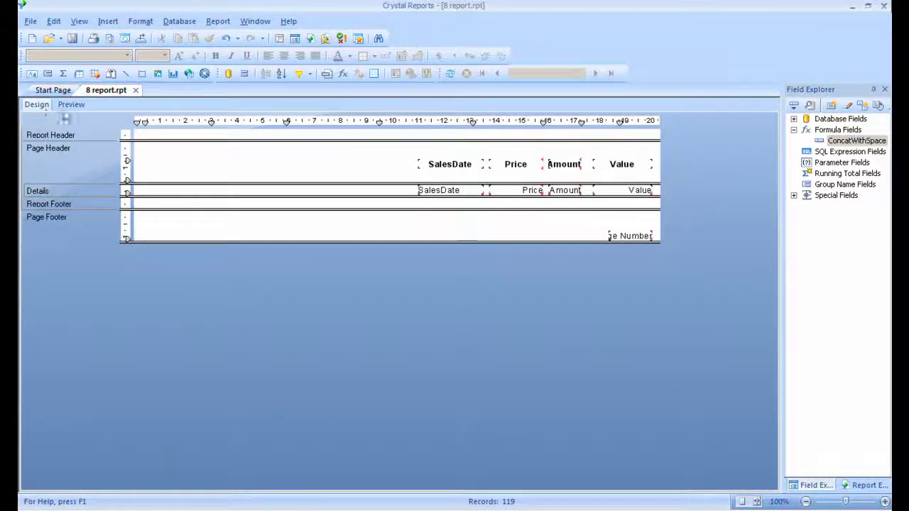
drag(855, 141, 157, 189)
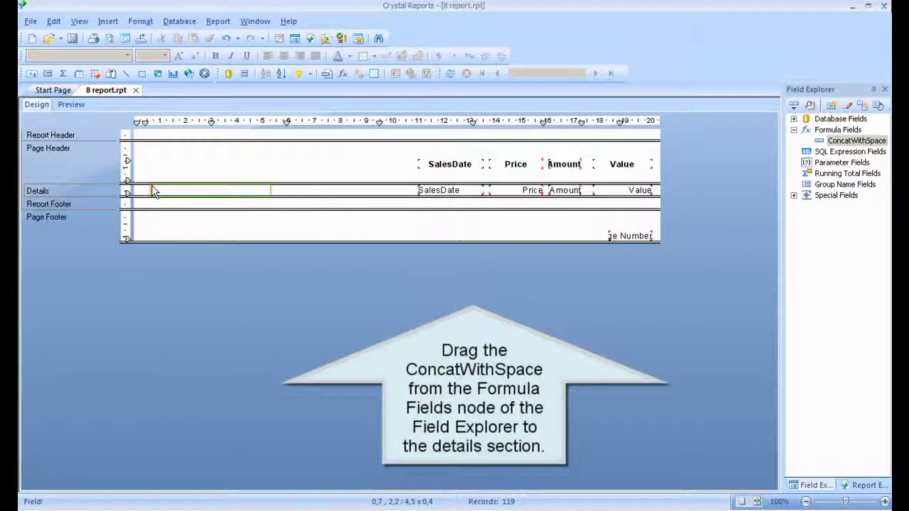
drag(151, 192, 185, 162)
Retitle its heading 'Name and Surname', centre and bold it, then preview the report
double_click(185, 163)
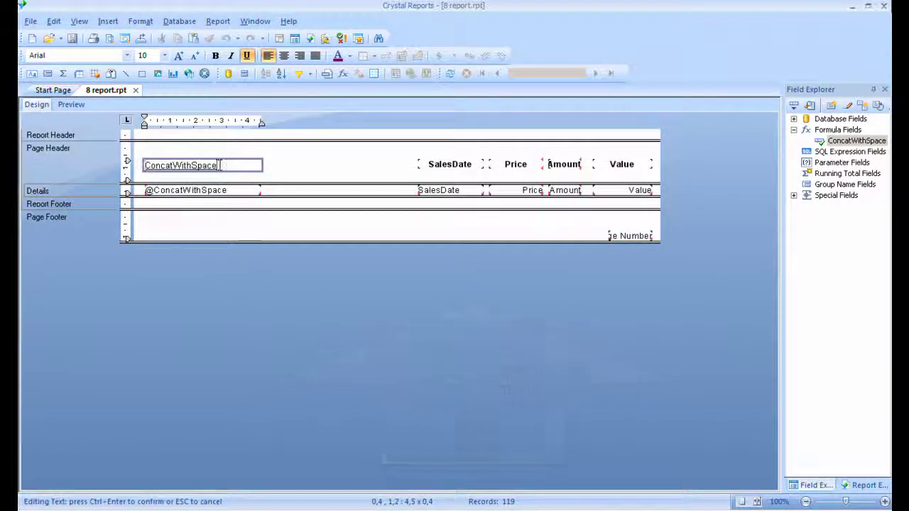
text(Name and Surname)
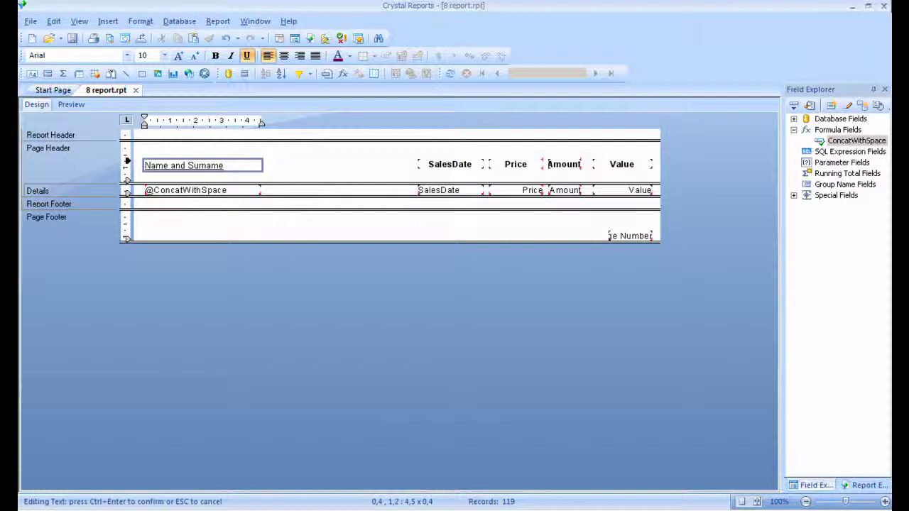
click(305, 178)
click(234, 169)
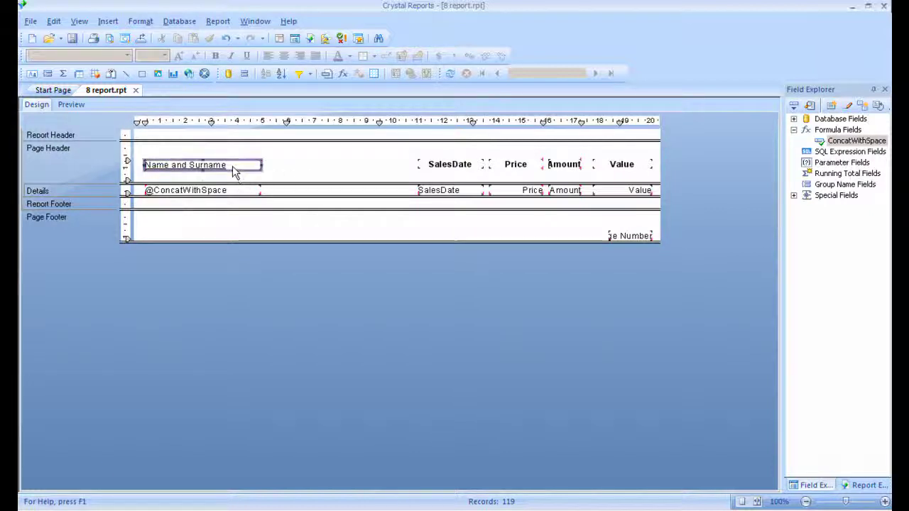
click(283, 55)
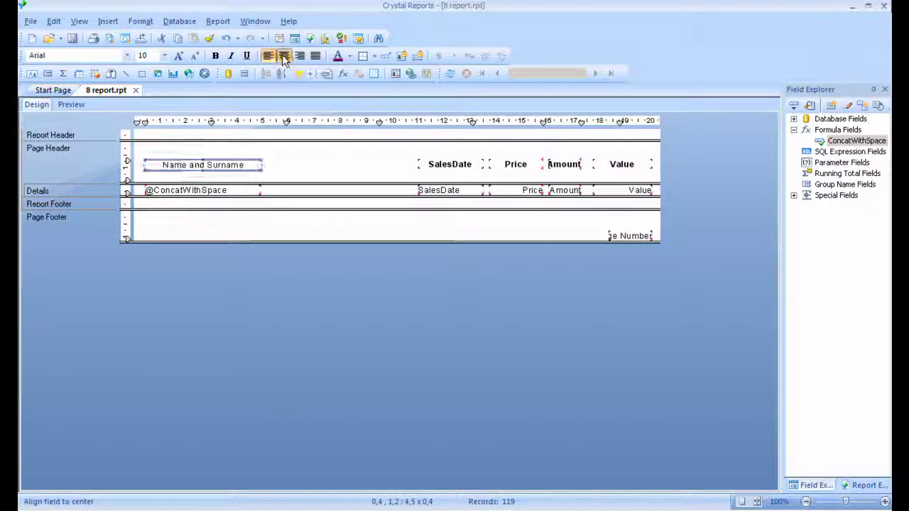
click(216, 55)
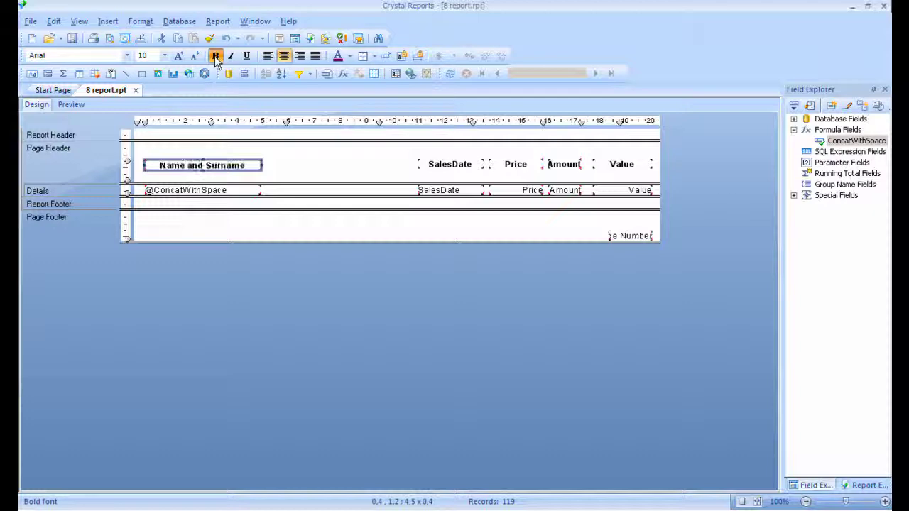
click(71, 106)
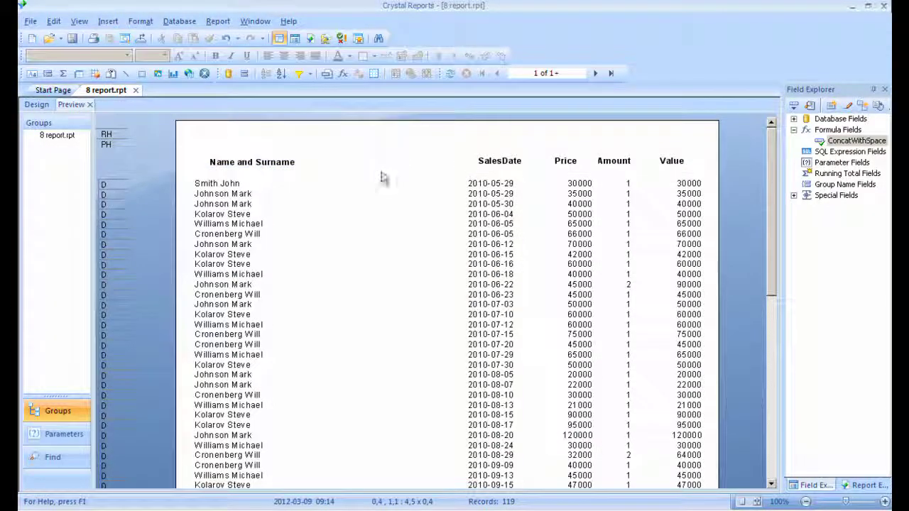
Scroll through the report preview to review the new column
drag(768, 213, 778, 176)
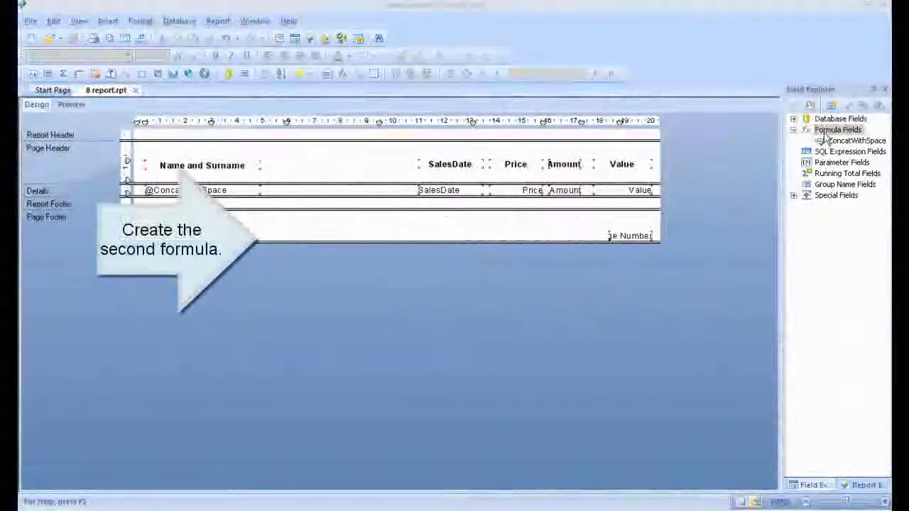
Create a second formula named Concat2
right_click(822, 133)
click(843, 138)
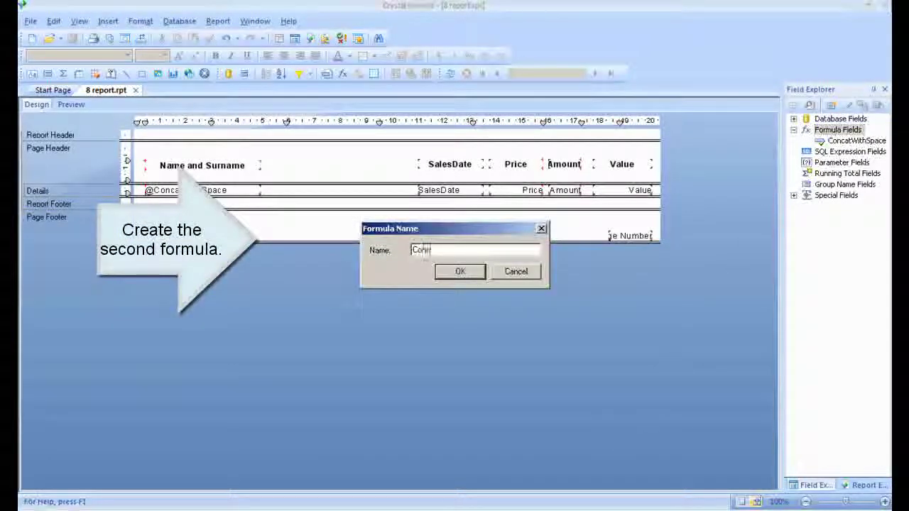
text(Concat2)
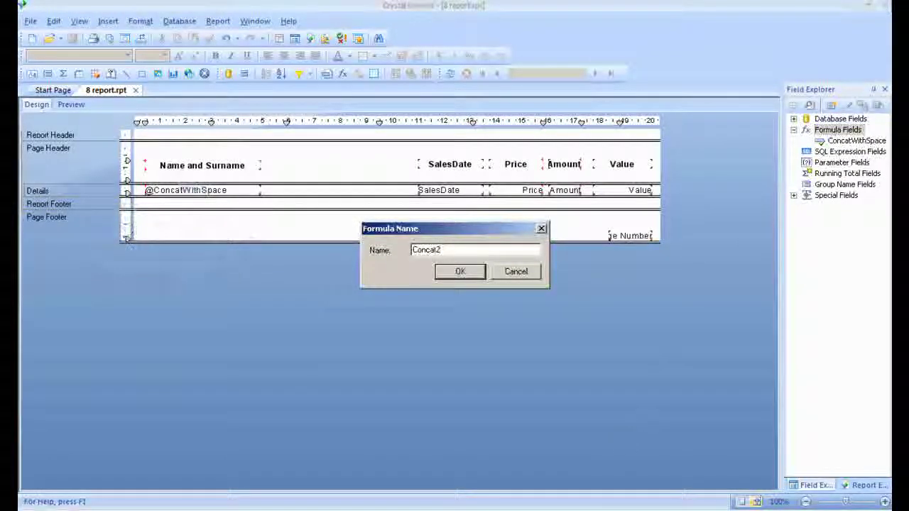
click(458, 274)
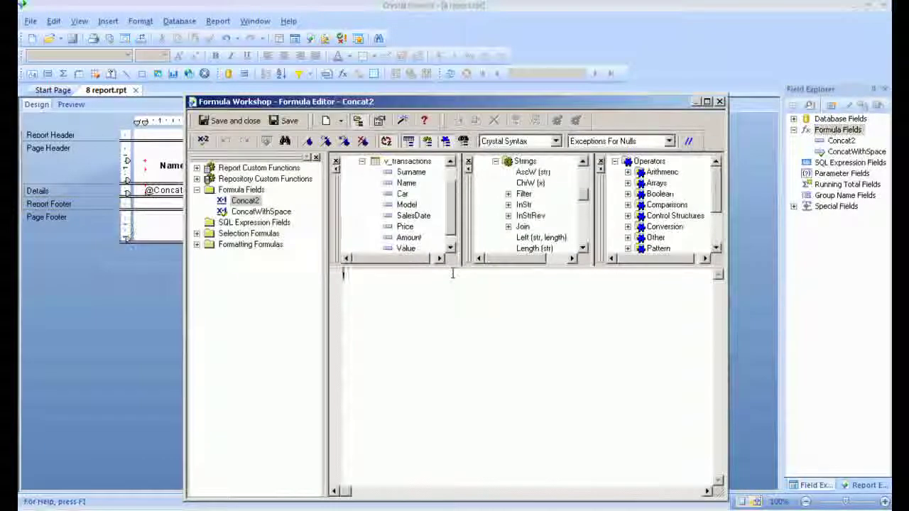
Build Concat2 as UpperCase(Car) + " " + LowerCase(Model), check it, then save and close
click(494, 162)
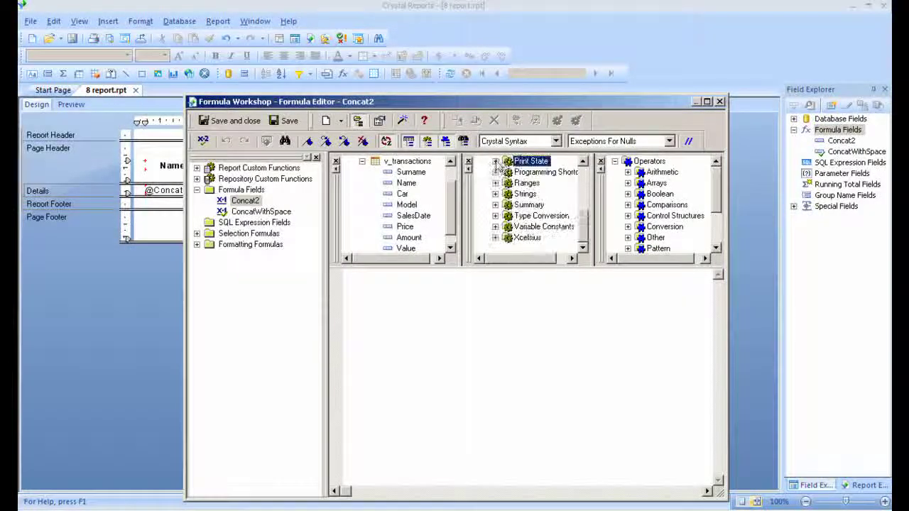
mouse_move(583, 226)
mouse_down()
mouse_move(588, 174)
mouse_move(588, 229)
mouse_up()
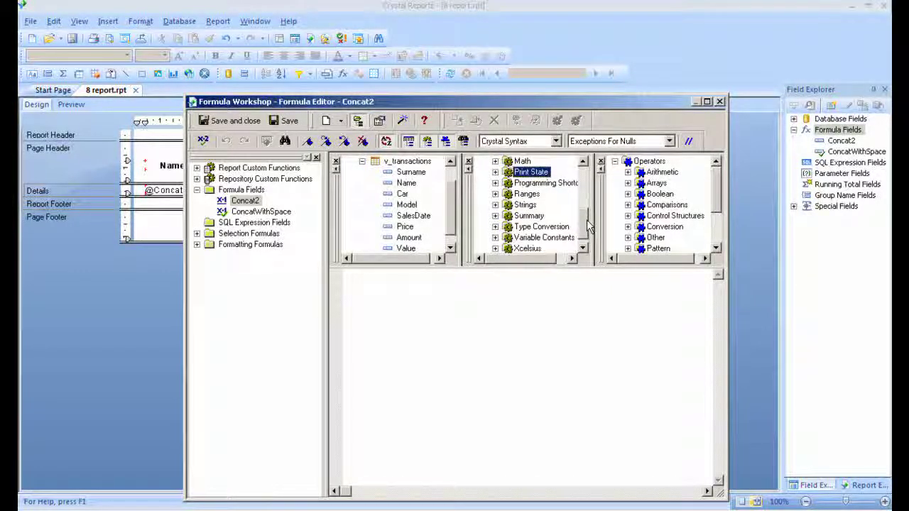
click(495, 205)
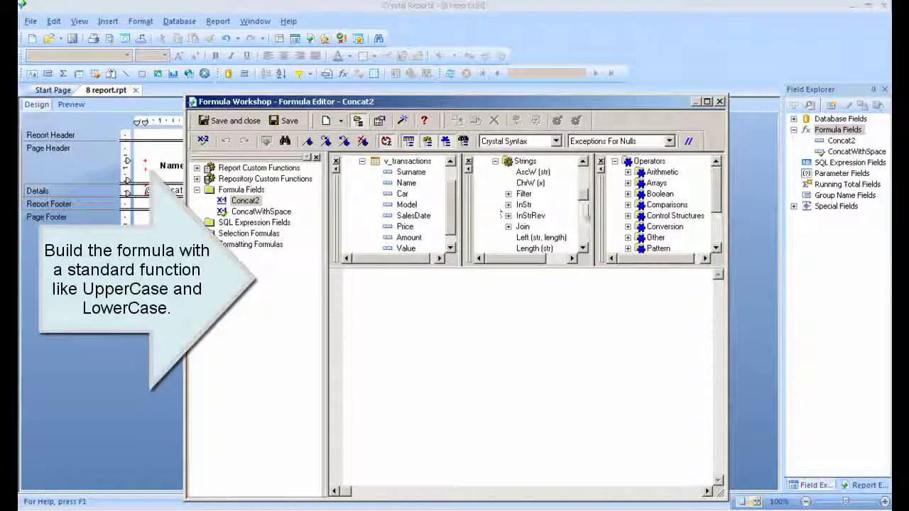
drag(587, 193, 587, 232)
double_click(540, 215)
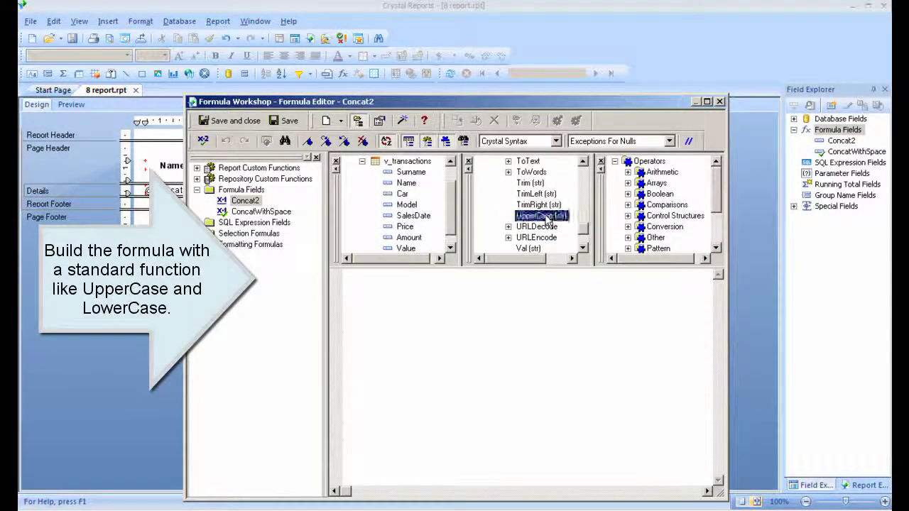
double_click(402, 195)
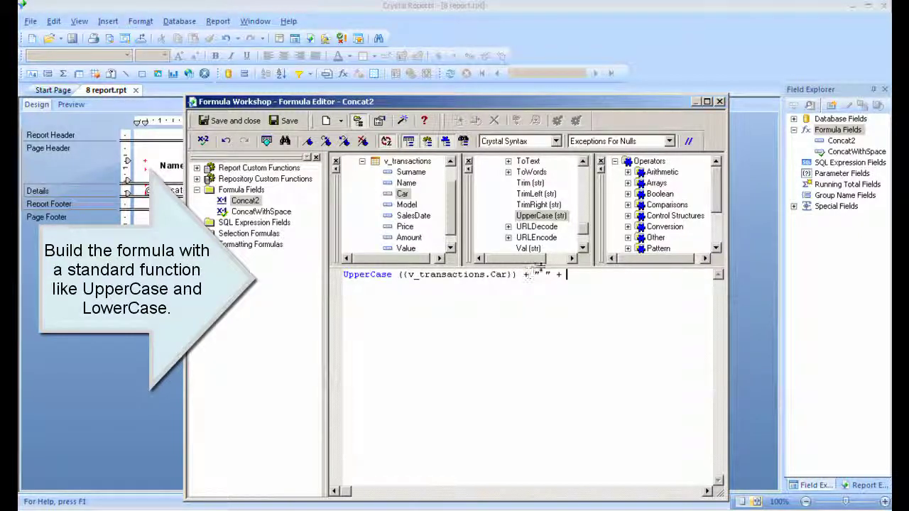
drag(587, 229, 588, 204)
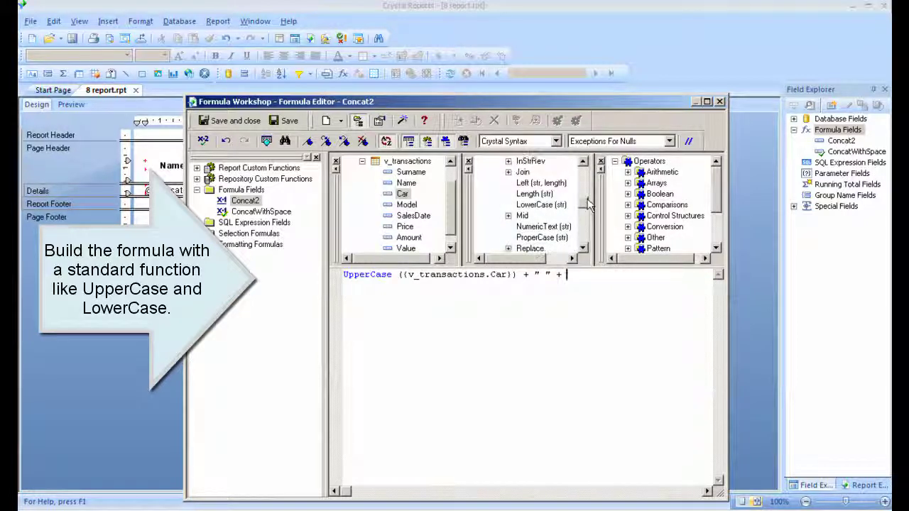
double_click(541, 206)
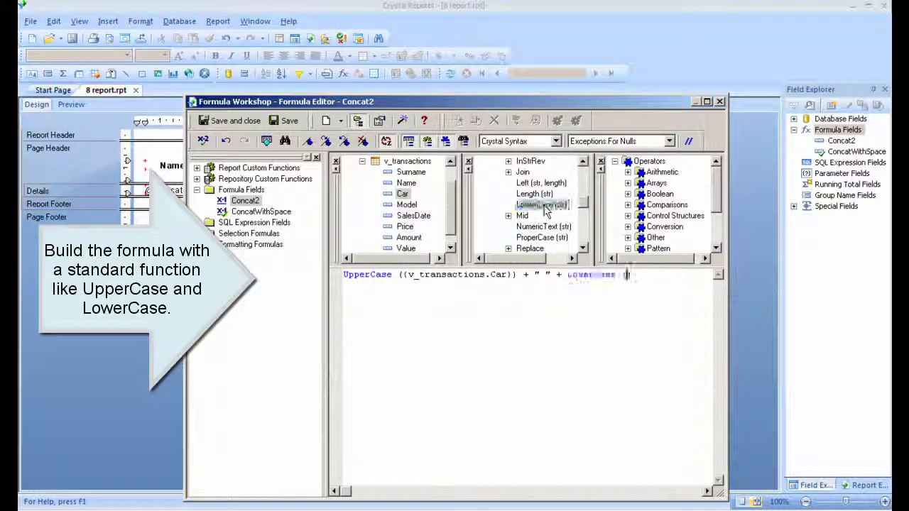
double_click(405, 205)
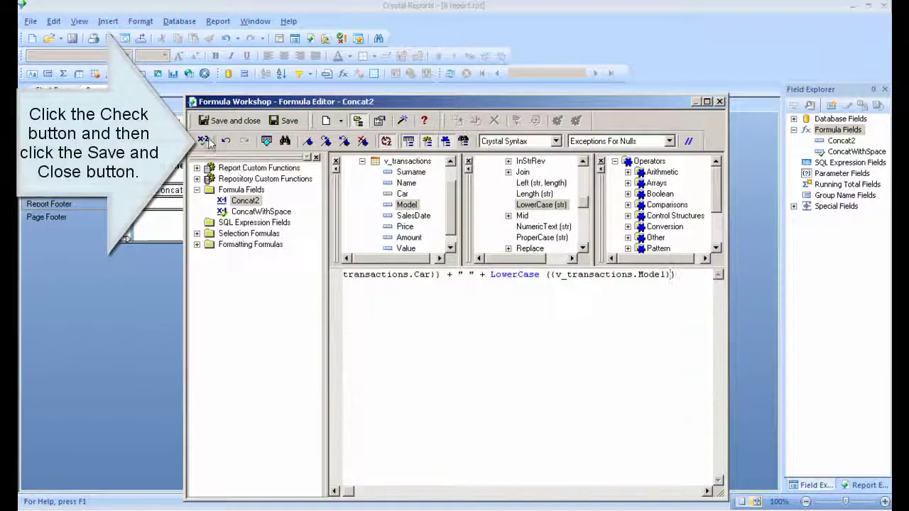
click(203, 142)
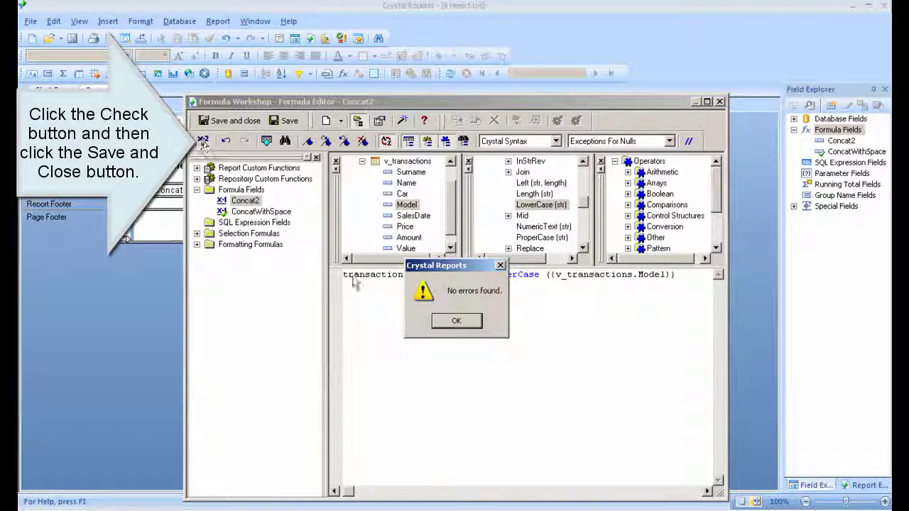
click(455, 321)
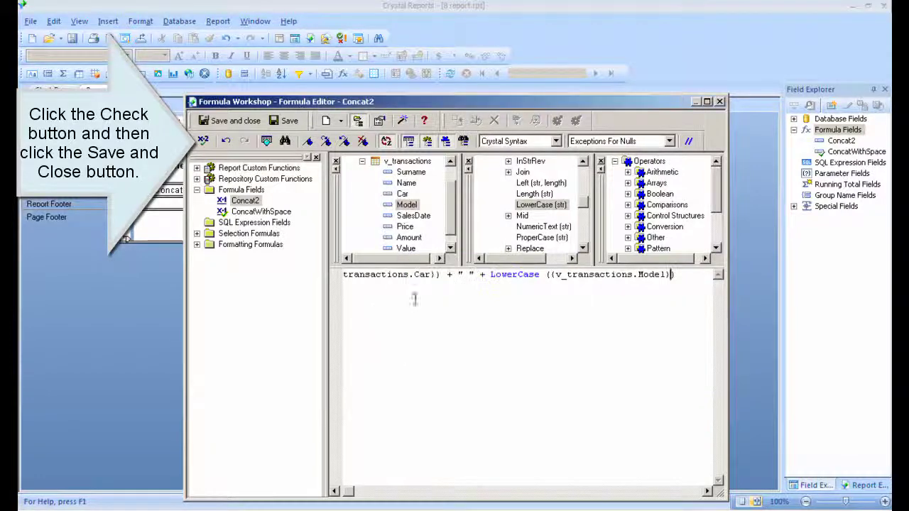
click(235, 121)
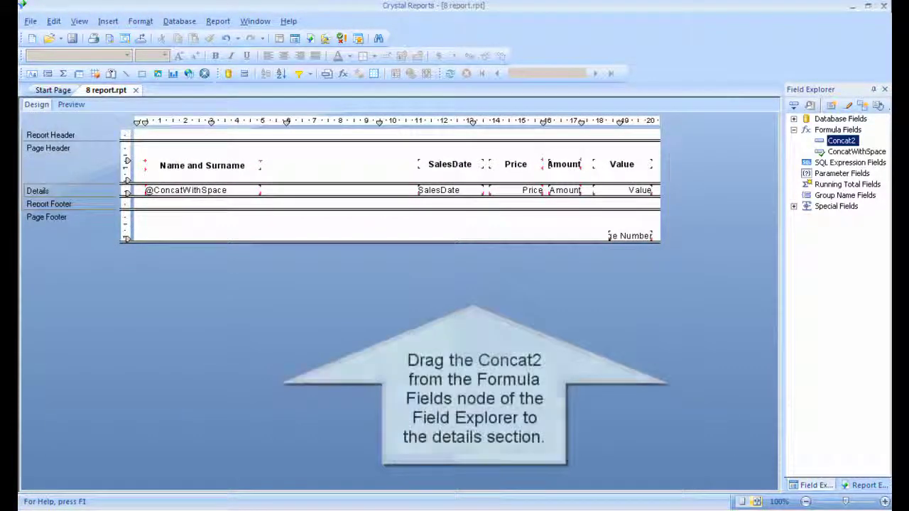
Place the Concat2 formula in the Details section, widen it, and enlarge the section
drag(844, 142, 279, 193)
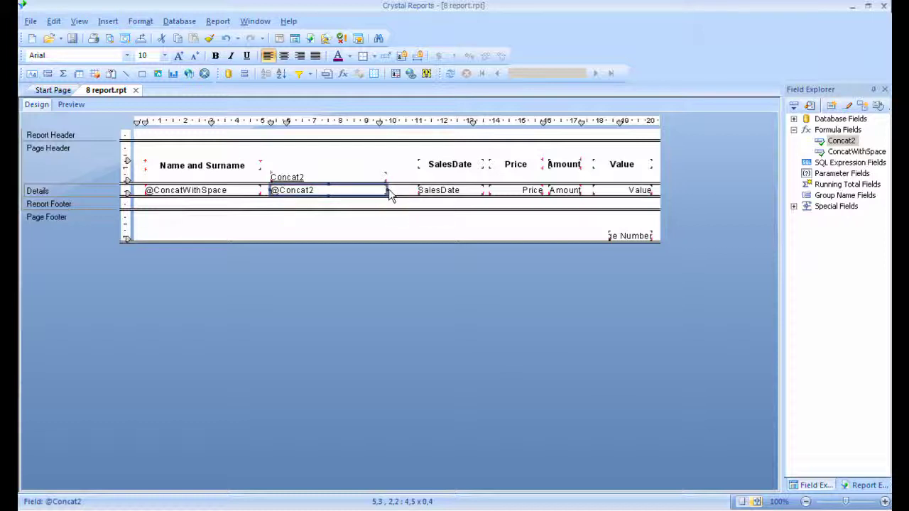
drag(387, 190, 407, 189)
drag(131, 205, 336, 205)
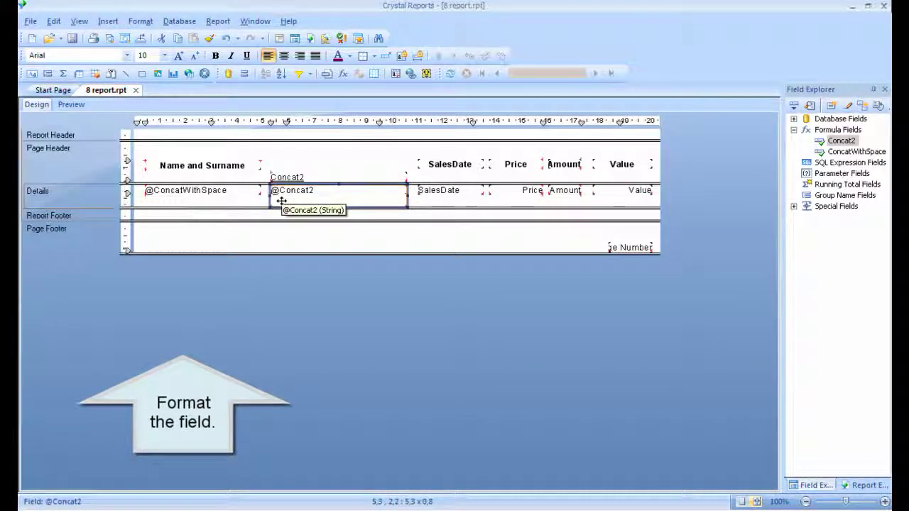
Move the Concat2 heading up, rename it 'Car and Model', and centre it
click(323, 177)
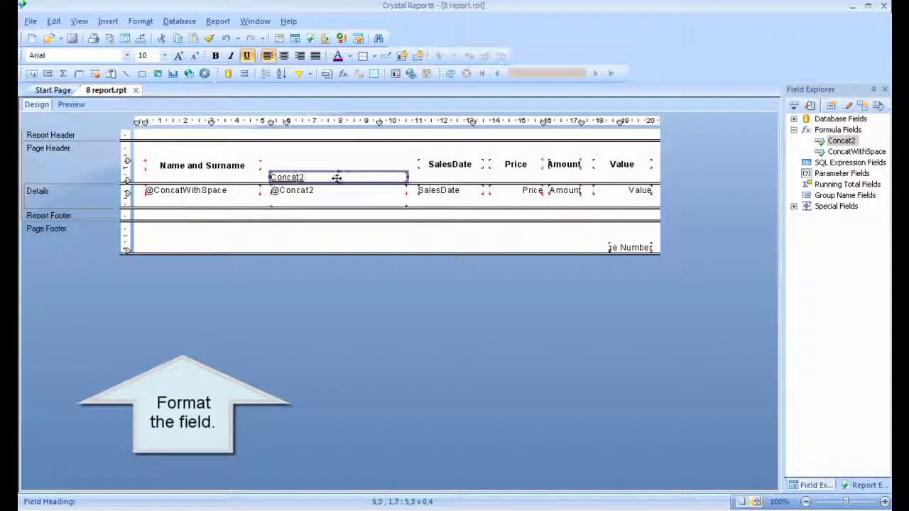
drag(337, 177, 336, 165)
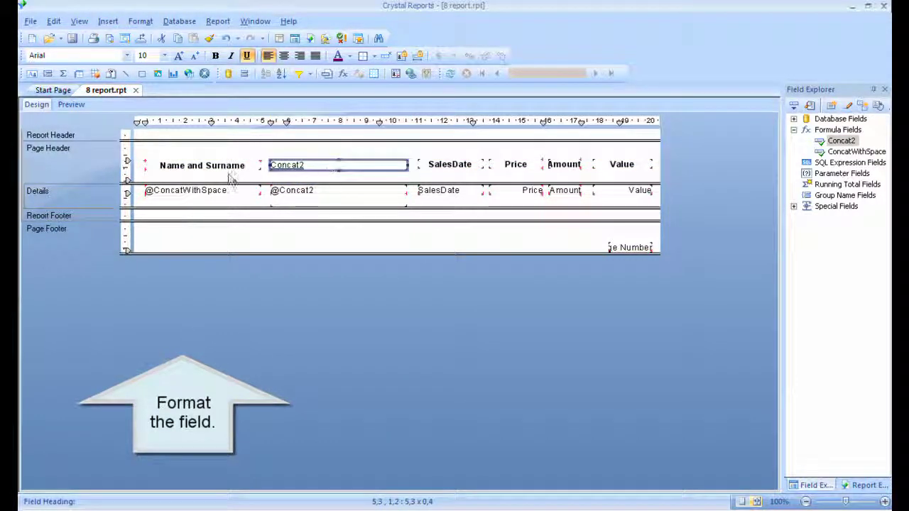
double_click(313, 164)
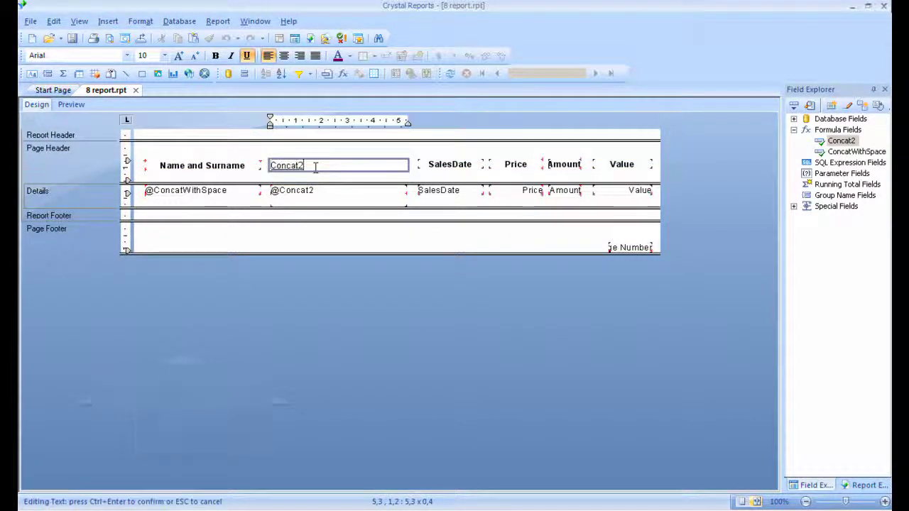
text(Car and Model)
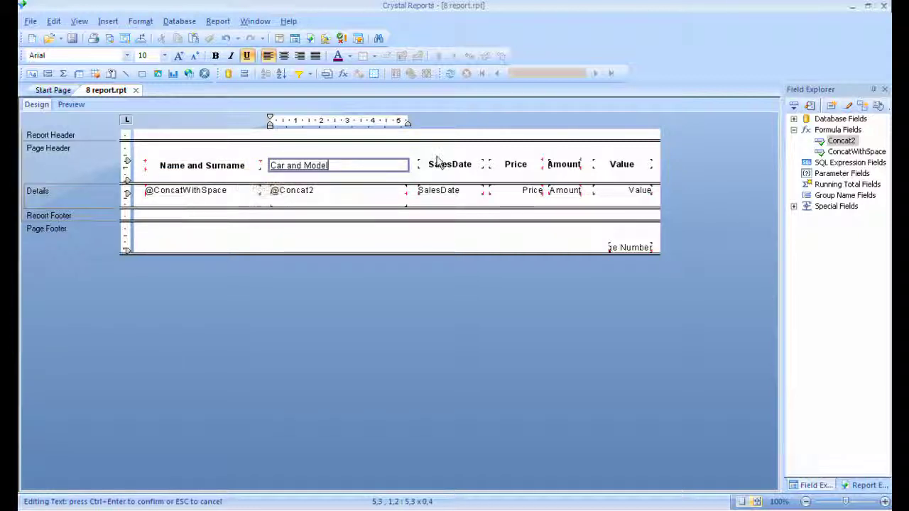
key(ctrl+Return)
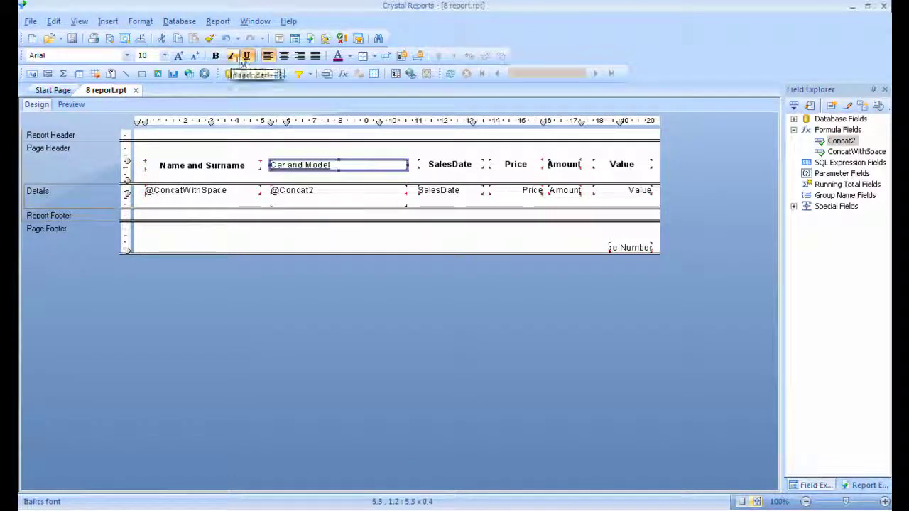
click(287, 59)
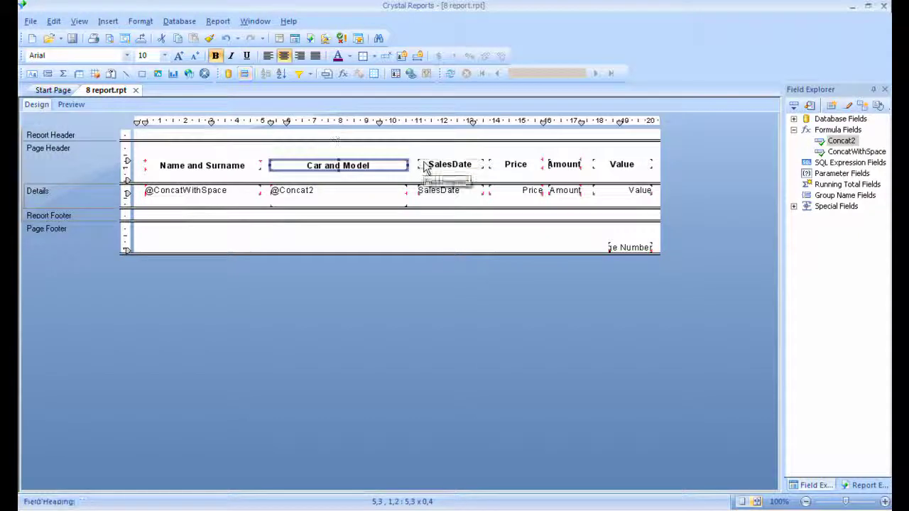
Align the tops of the Car and Model and SalesDate headings
ctrl+click(428, 166)
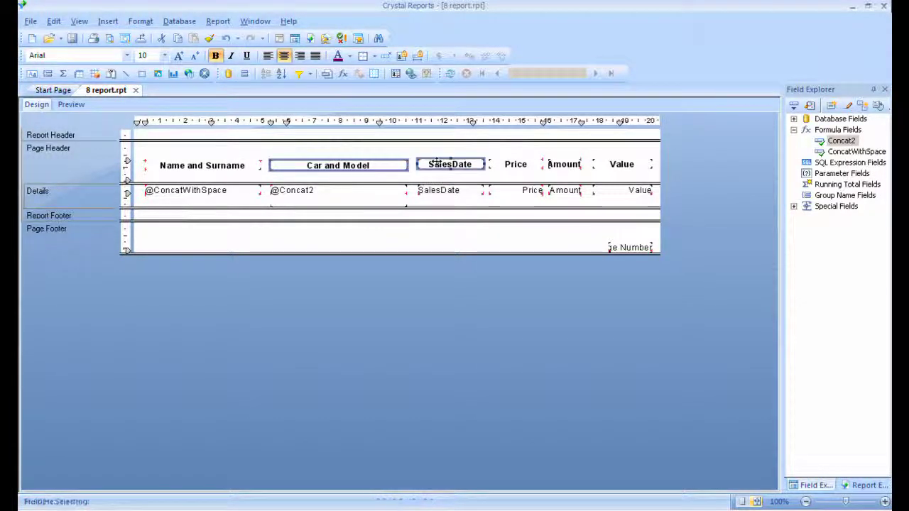
right_click(434, 164)
mouse_move(472, 235)
click(568, 235)
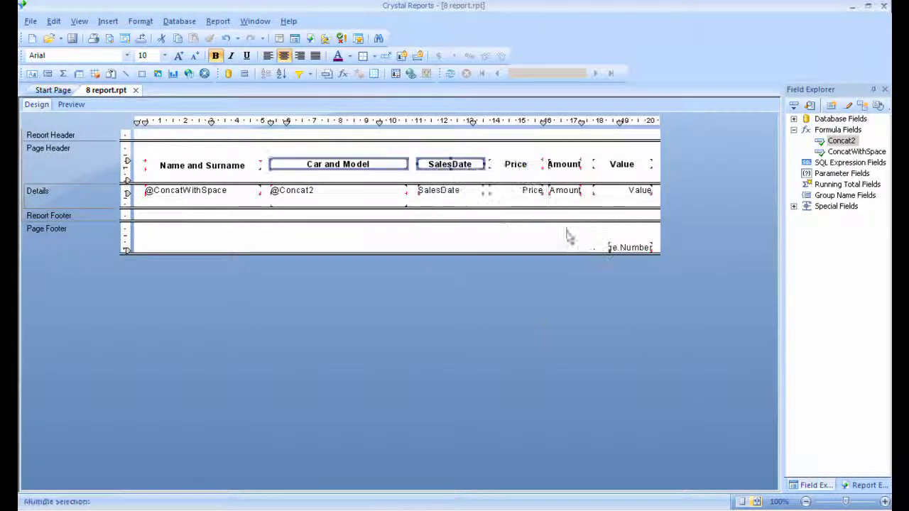
click(350, 240)
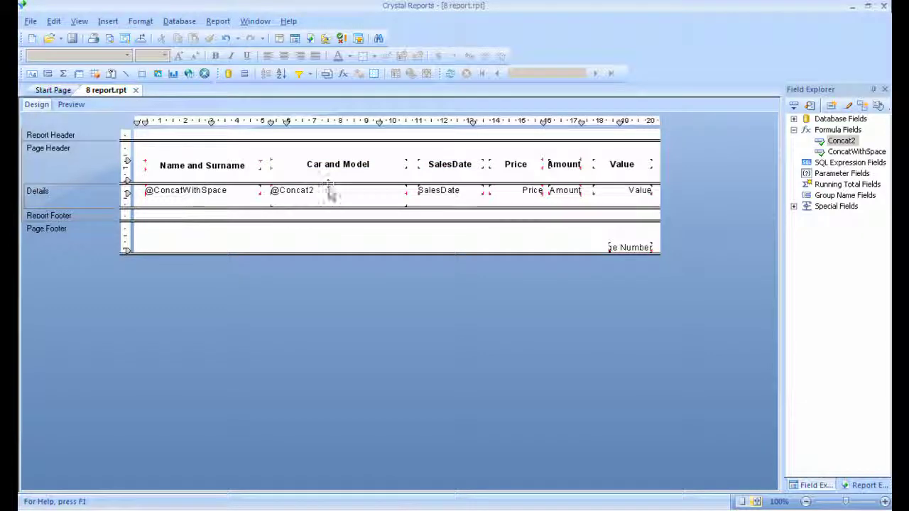
click(328, 198)
right_click(330, 205)
click(355, 262)
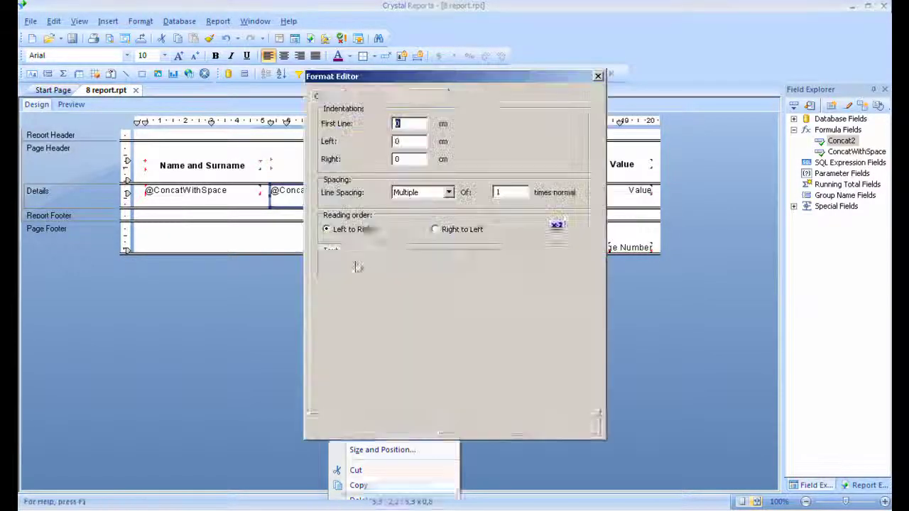
click(328, 96)
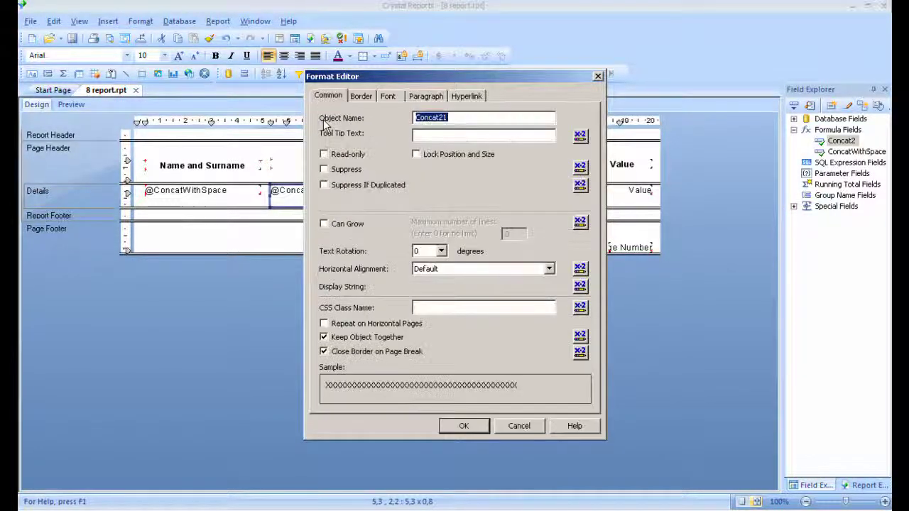
click(323, 223)
click(463, 425)
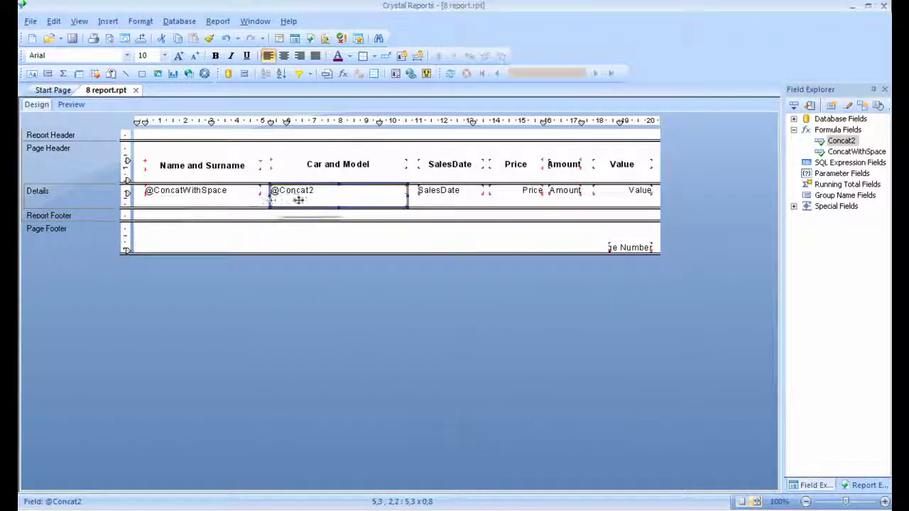
Align the tops of the Car and Model and Name and Surname headings
click(282, 169)
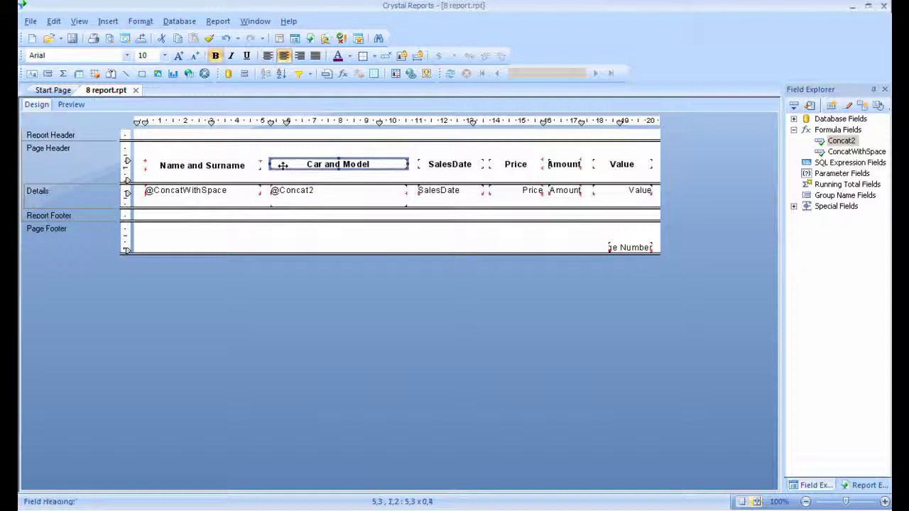
ctrl+click(232, 167)
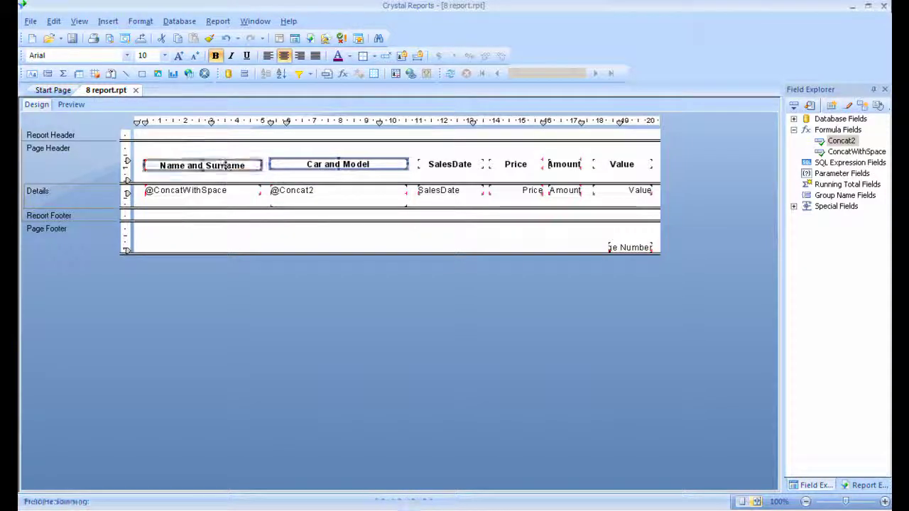
right_click(294, 167)
mouse_move(334, 234)
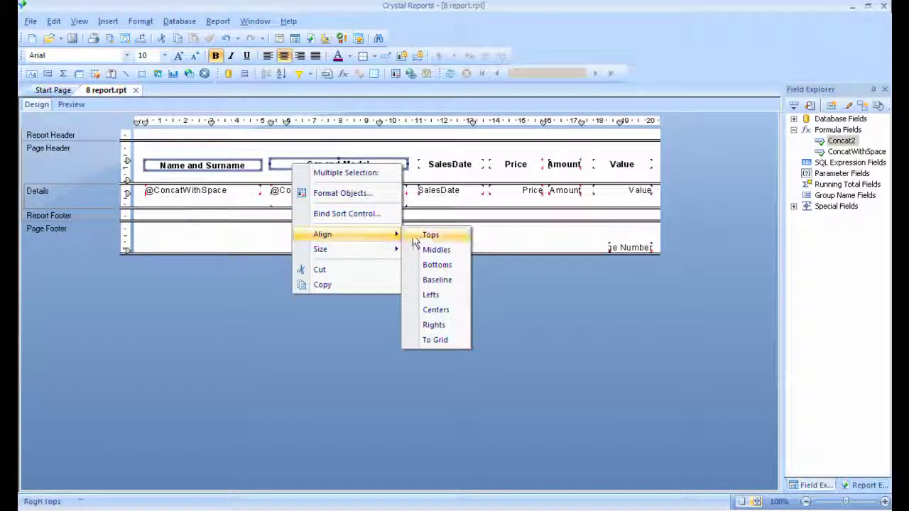
click(428, 235)
click(310, 241)
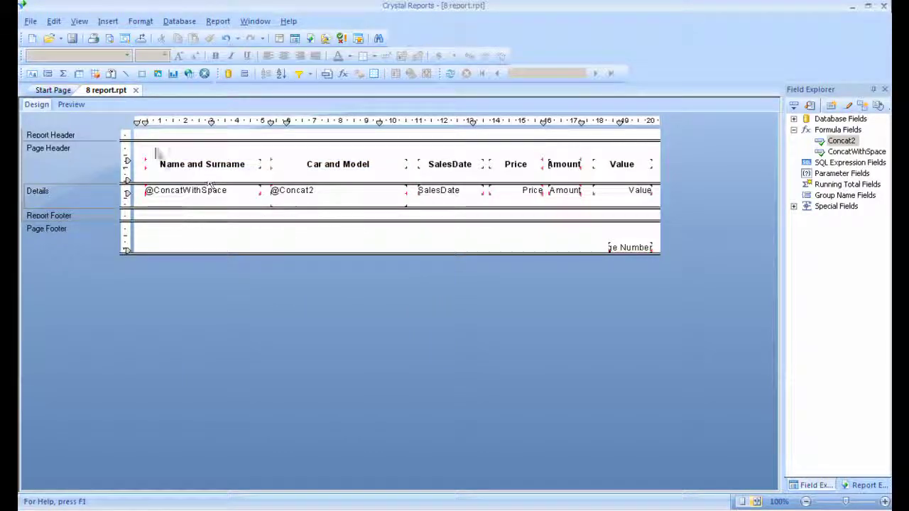
Preview the report and scroll through the car sales rows with names, models, dates and prices
click(73, 106)
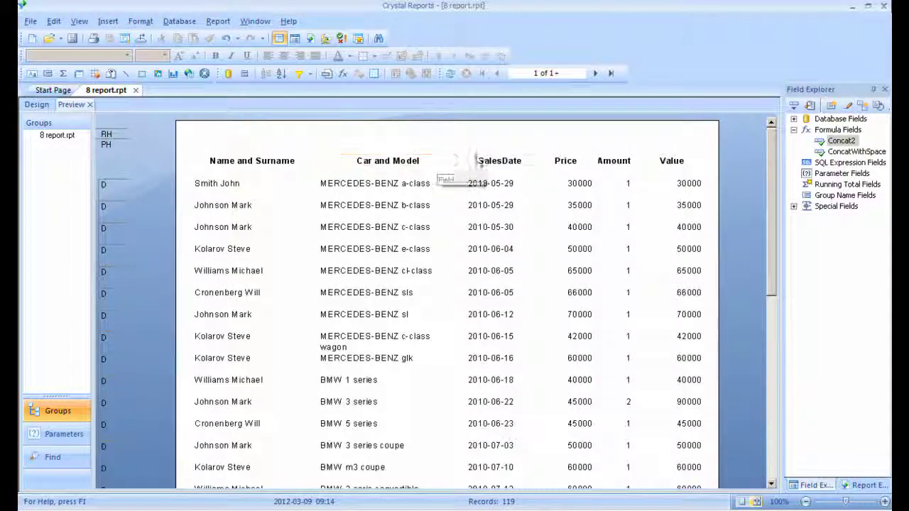
scroll(479, 157, down, 5)
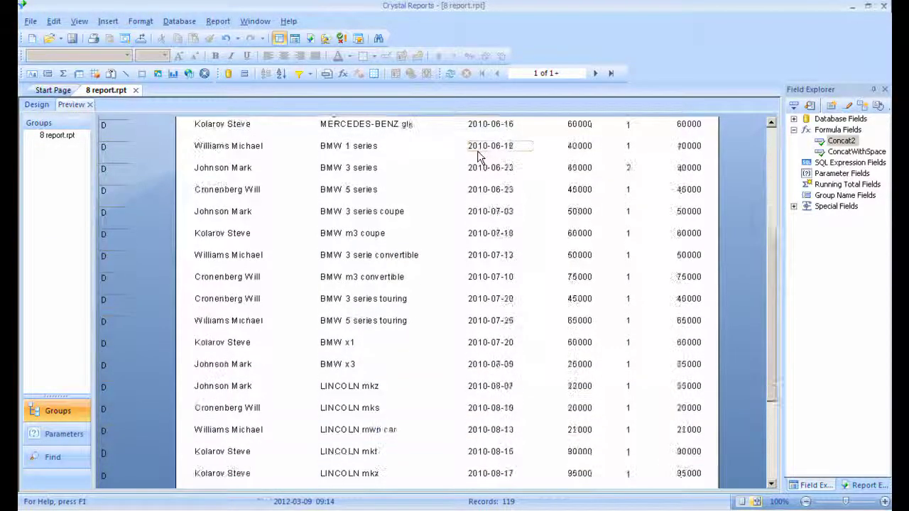
scroll(478, 157, down, 4)
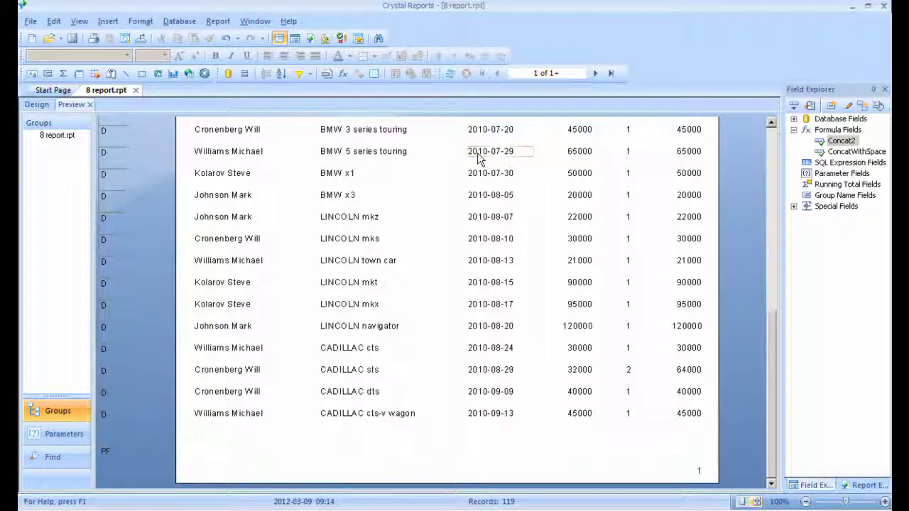
scroll(477, 156, up, 4)
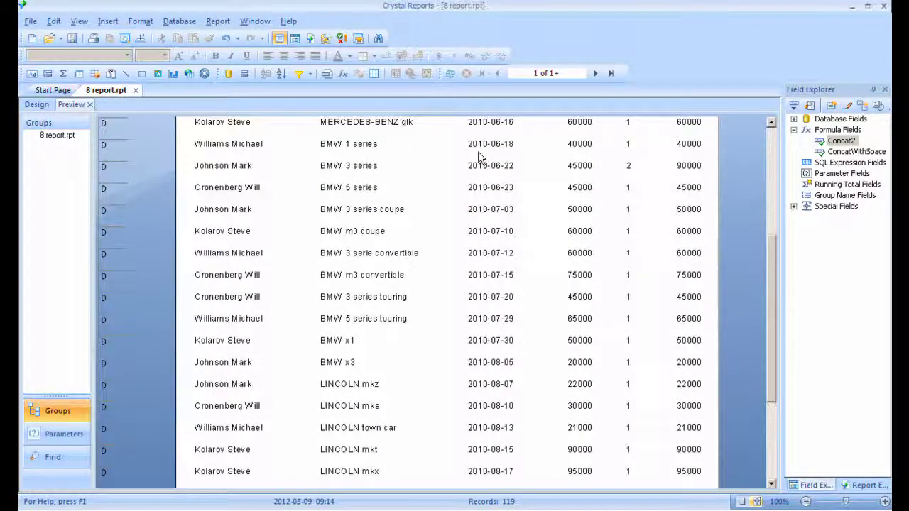
scroll(477, 156, up, 4)
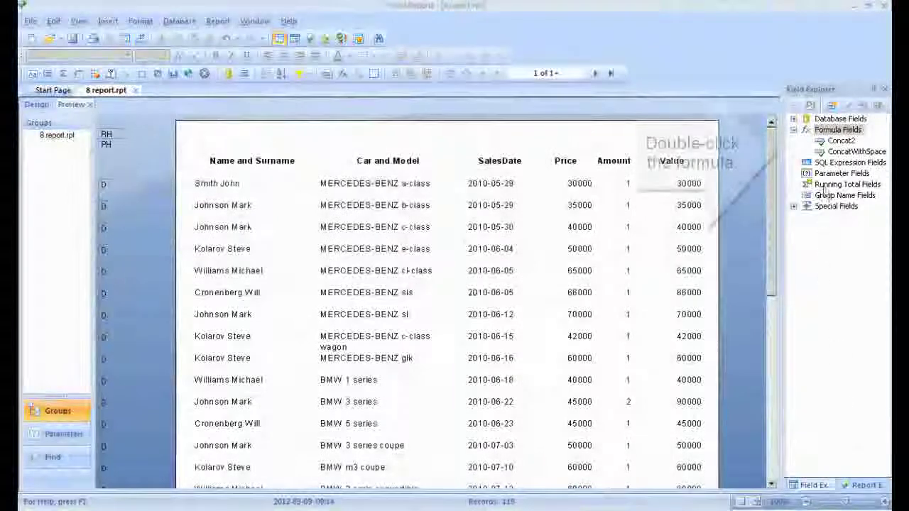
From the ConcatWithSpace formula, create a new Font Color formatting formula for the Details-section Price1 field
double_click(829, 155)
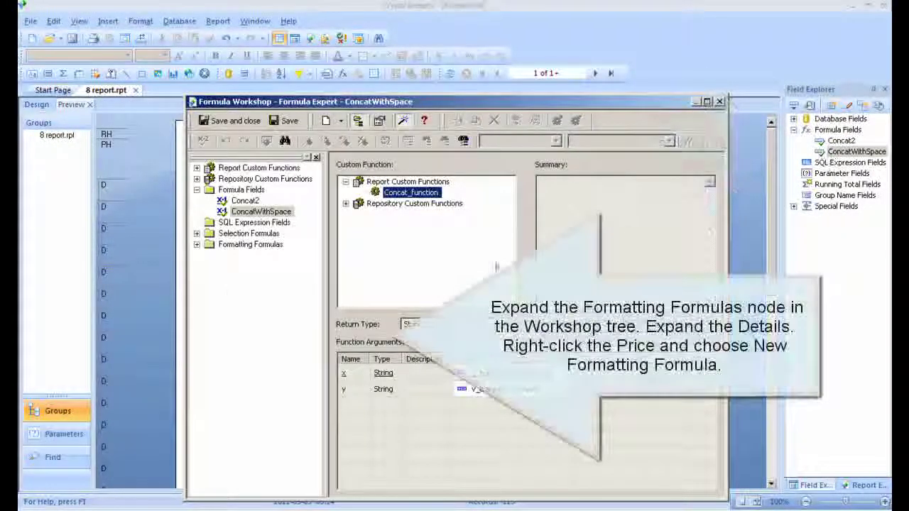
click(196, 244)
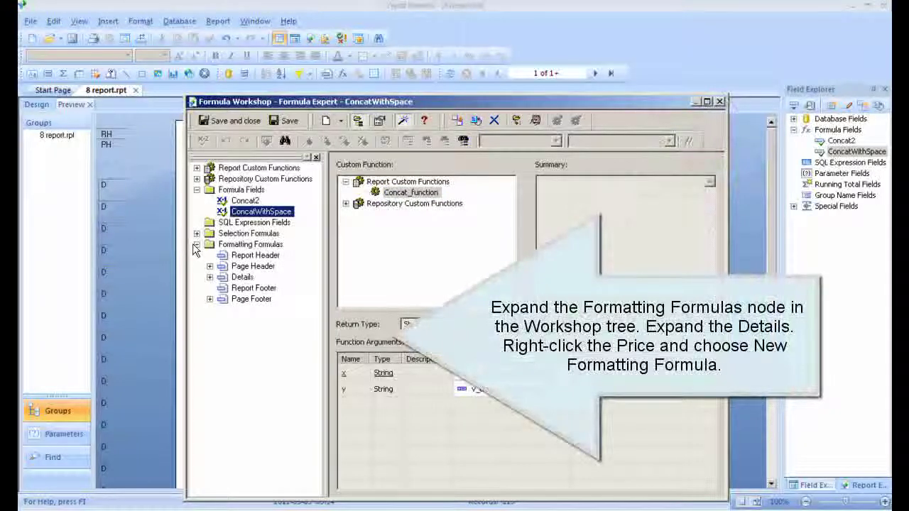
click(209, 277)
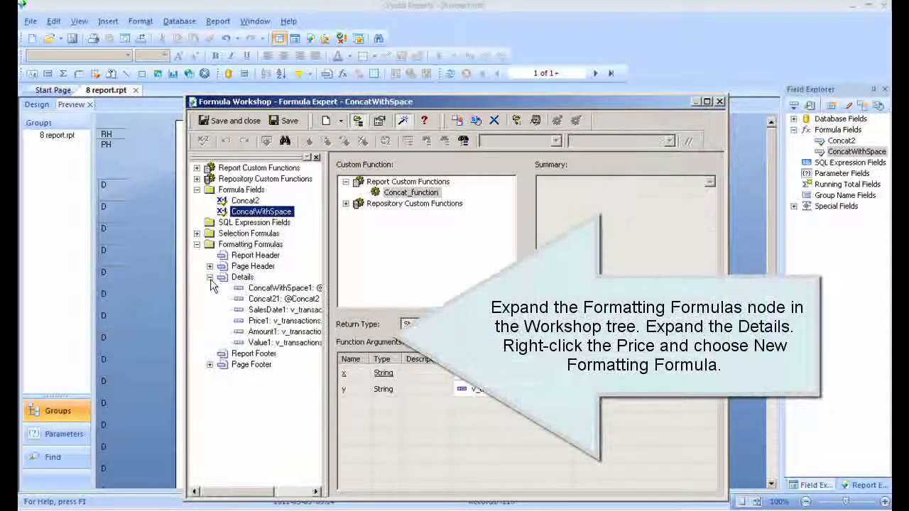
right_click(262, 321)
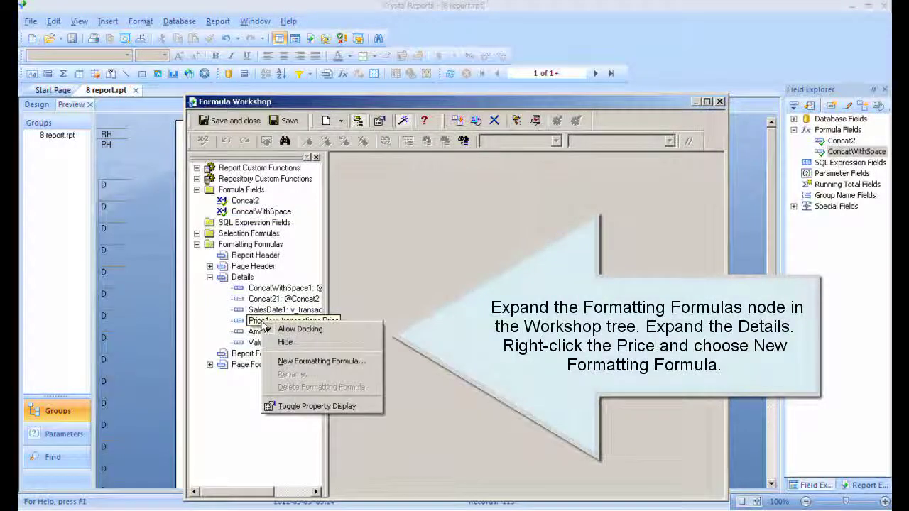
click(295, 361)
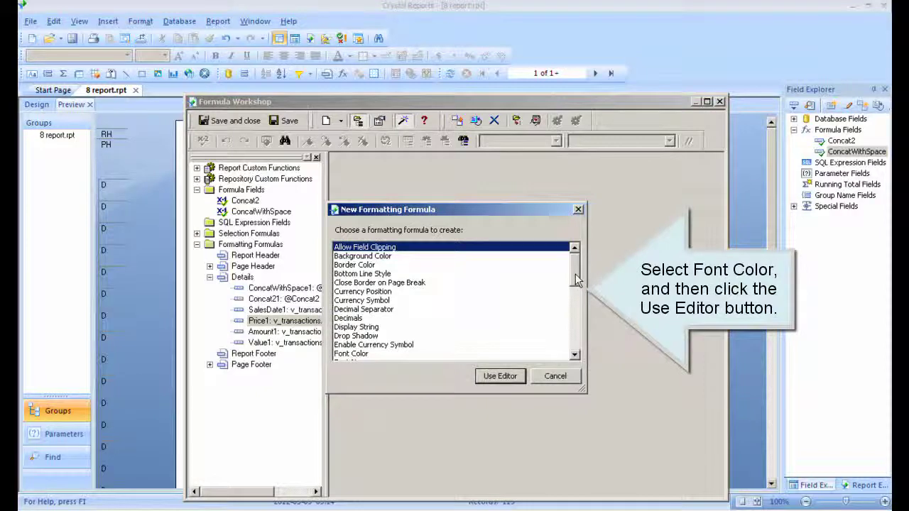
drag(576, 281, 574, 286)
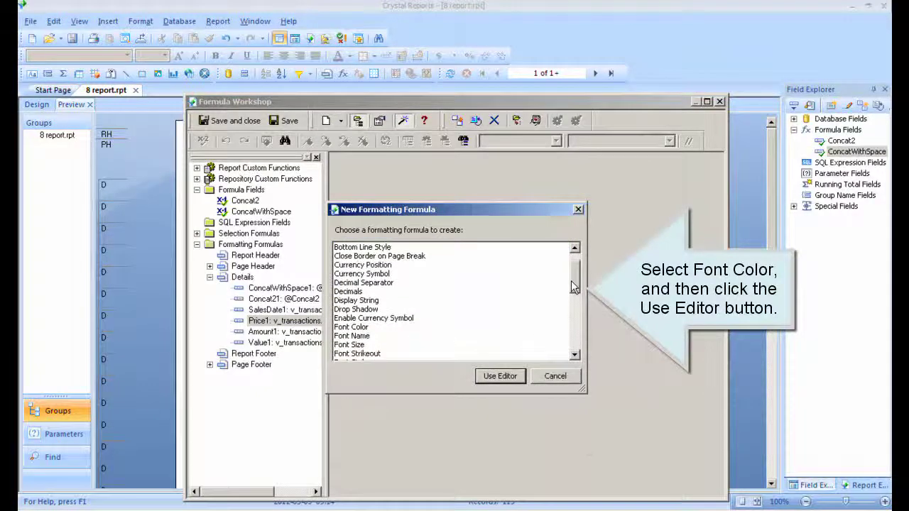
click(343, 328)
click(500, 376)
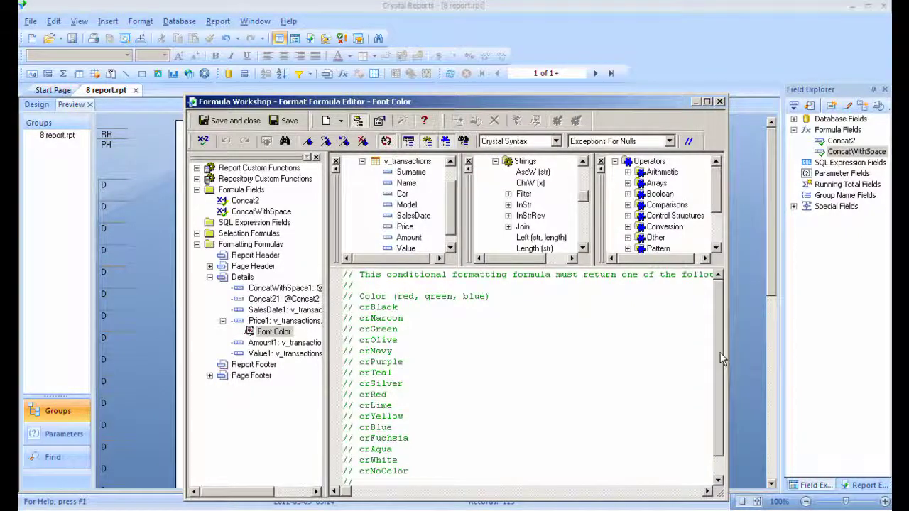
Write the Font Color formula: if {v_transactions.Price} > 50000 then crRed
scroll(720, 358, down, 1)
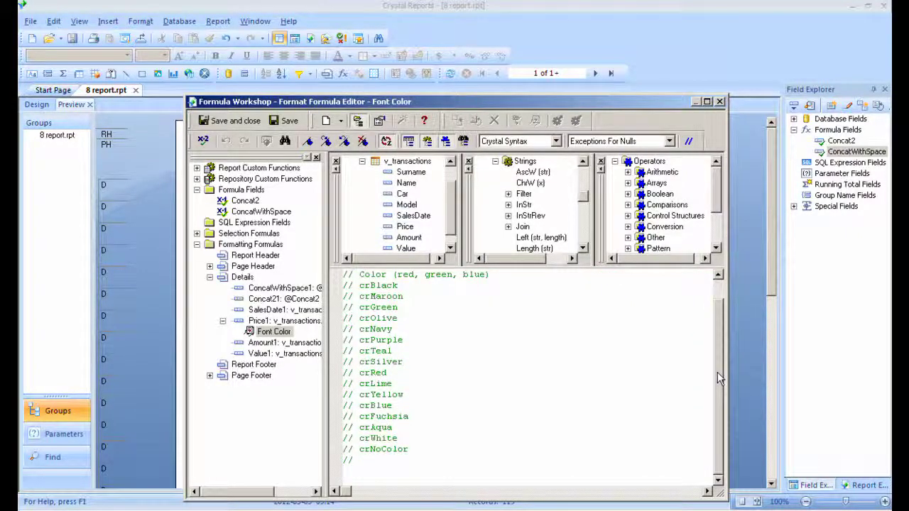
text(if)
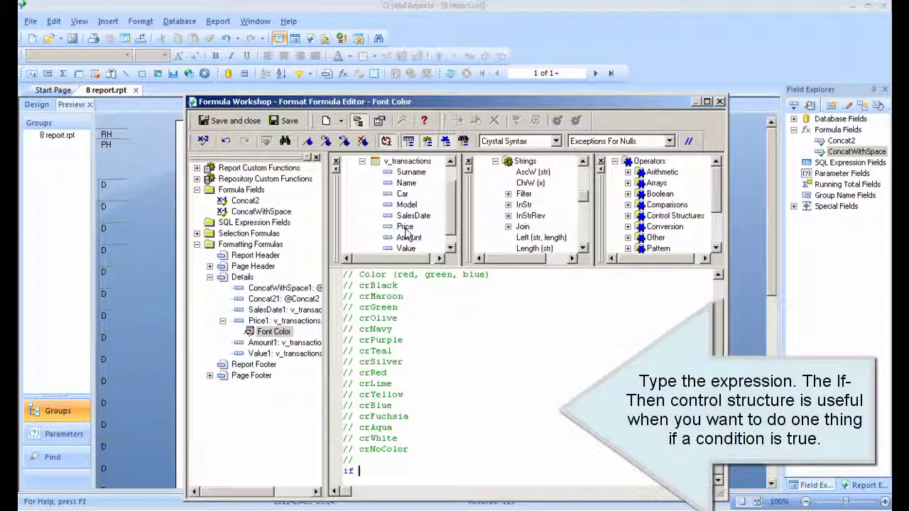
drag(401, 228, 384, 474)
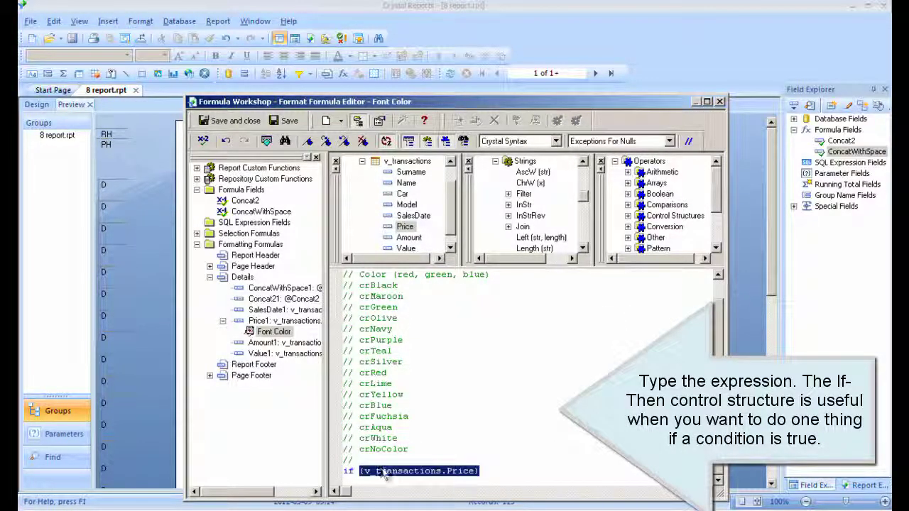
click(505, 467)
text(> 50000 then)
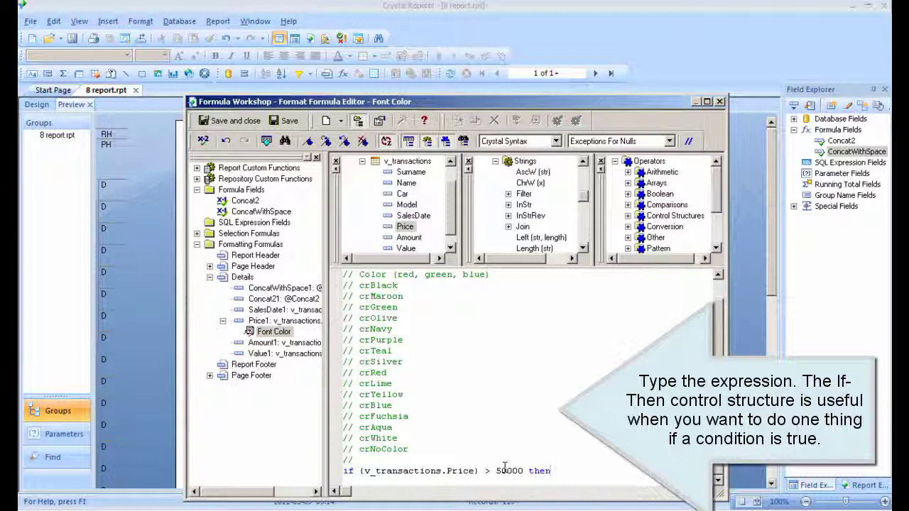
key(Return)
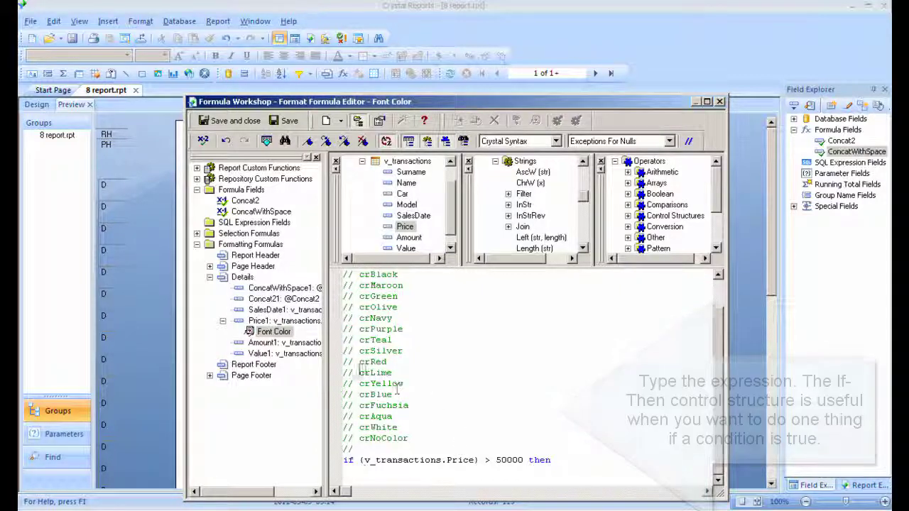
double_click(371, 362)
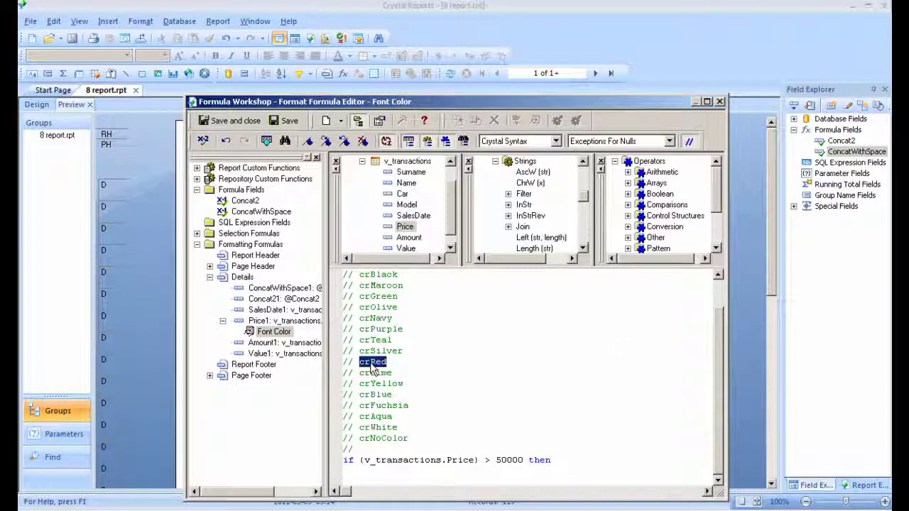
key(ctrl+c)
click(359, 474)
key(ctrl+v)
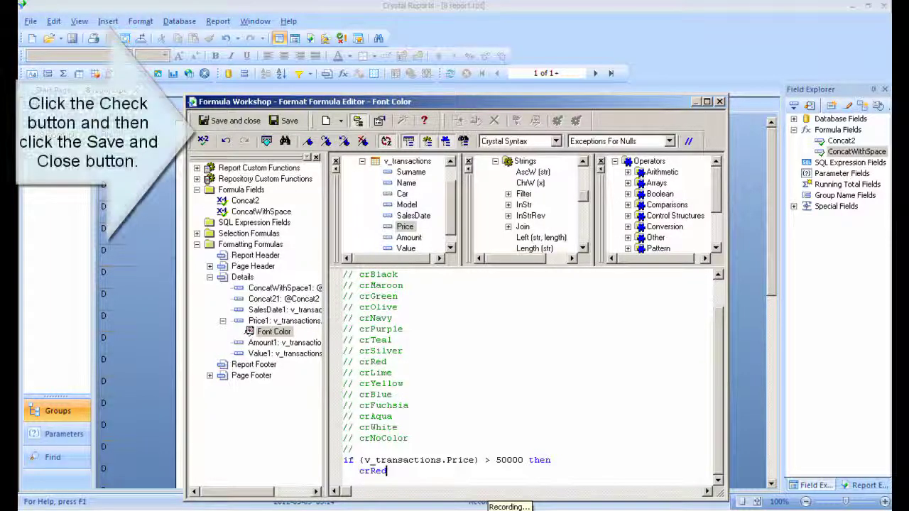
Check the formula for errors, then save and close the Formula Workshop
click(205, 140)
click(458, 321)
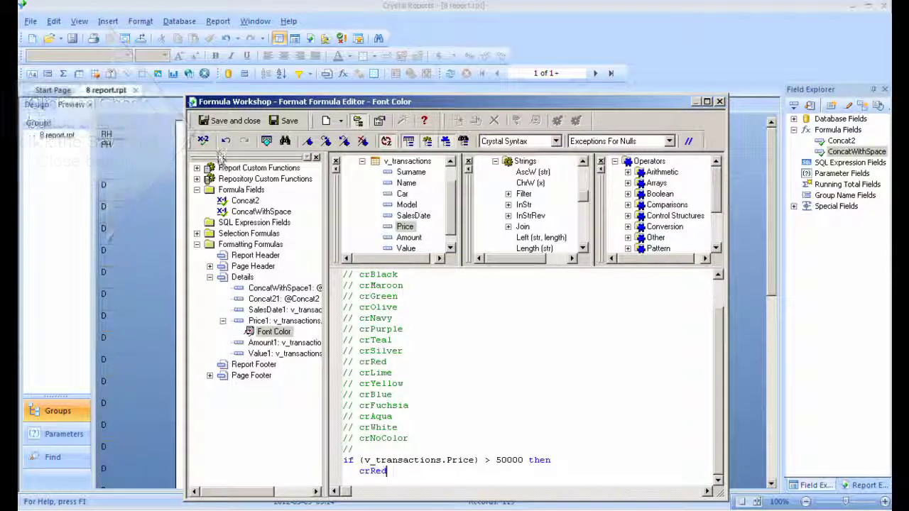
click(226, 120)
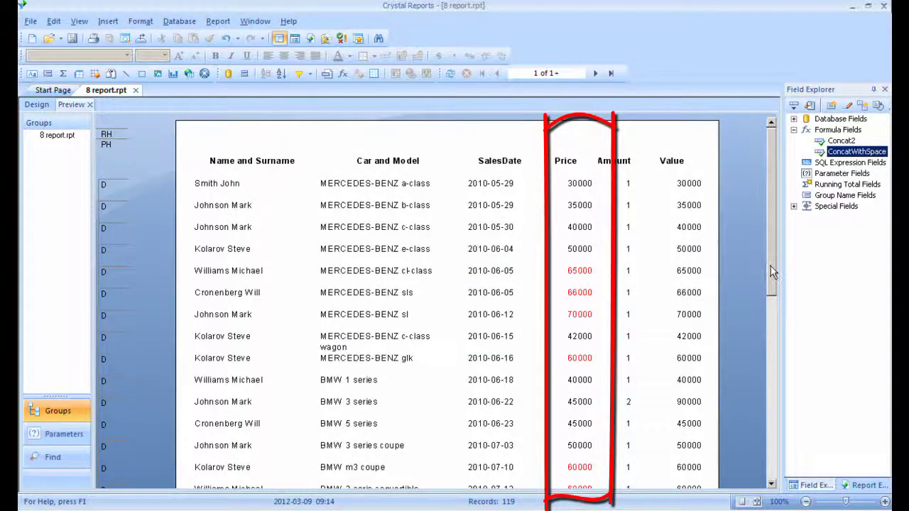
drag(771, 273, 770, 249)
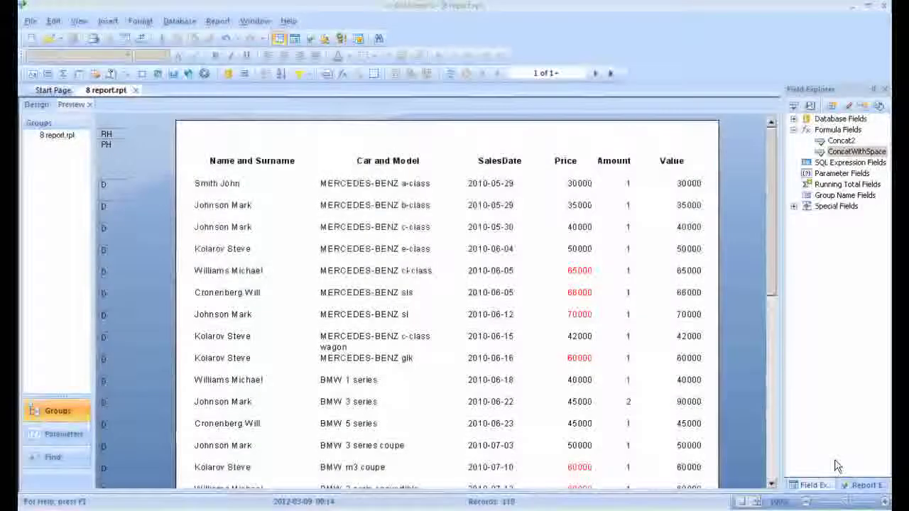
Reopen the existing Price1 Font Color formula under Formatting Formulas > Details
double_click(846, 152)
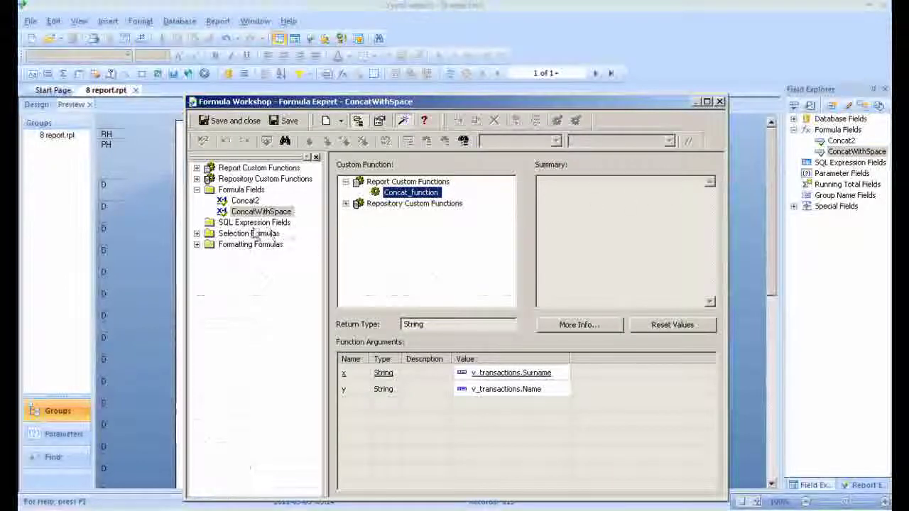
click(197, 245)
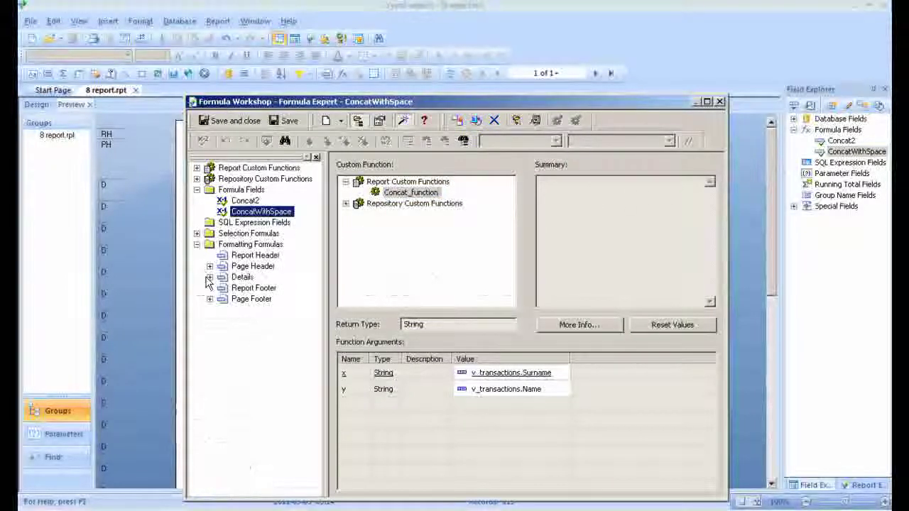
click(209, 277)
click(223, 321)
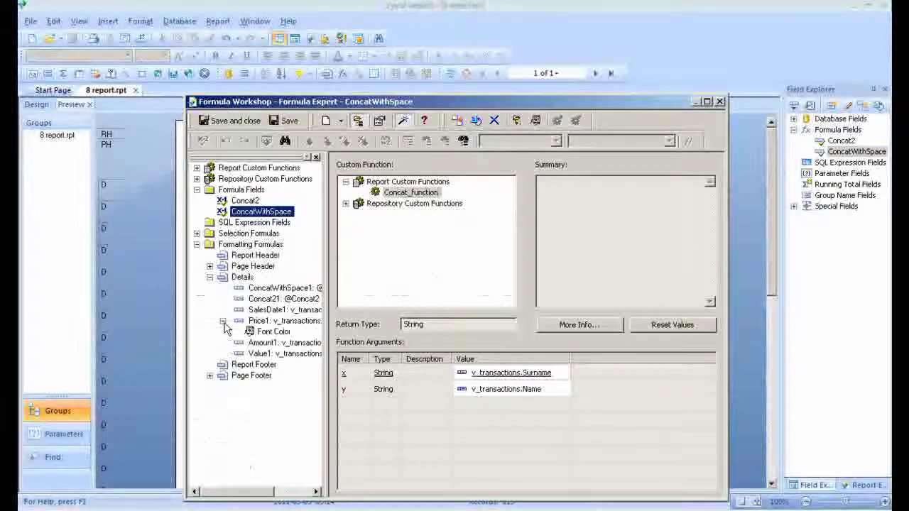
click(268, 332)
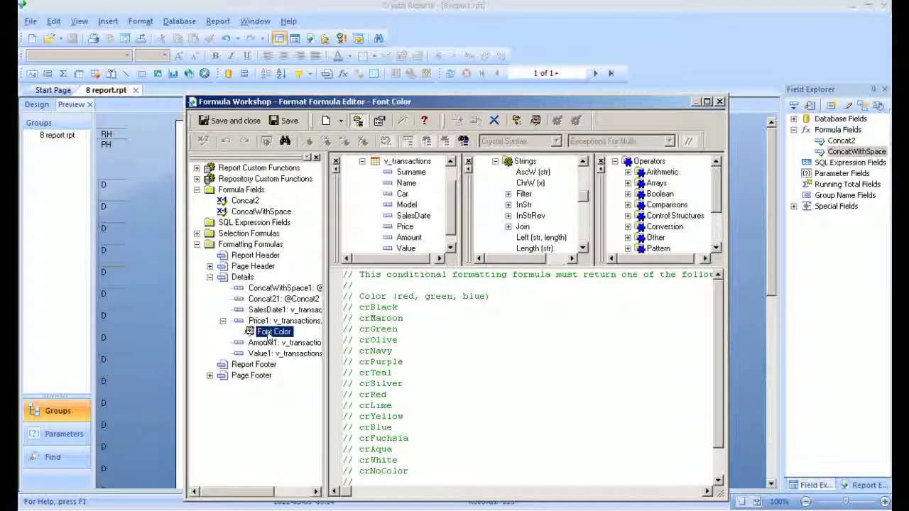
Add an else branch returning crBlue after crRed and save the formula
key(ctrl+v)
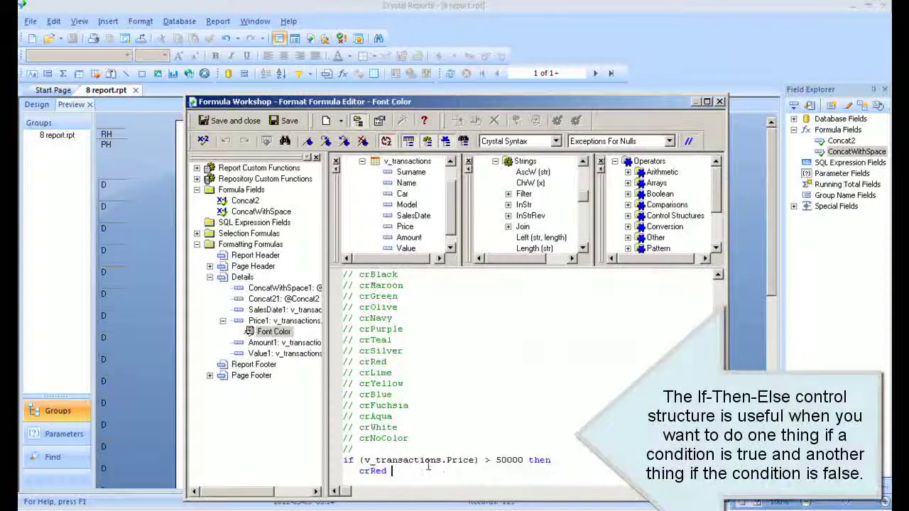
key(Return)
text(else)
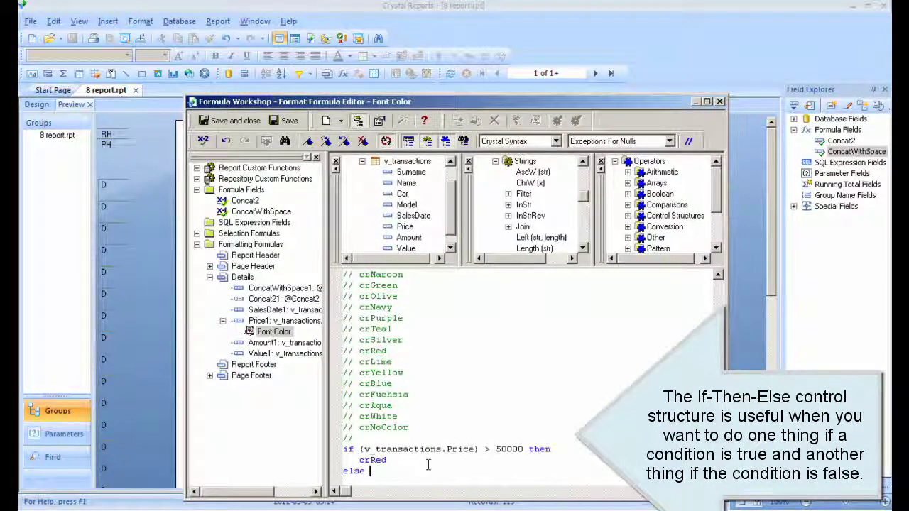
key(Return)
key(Tab)
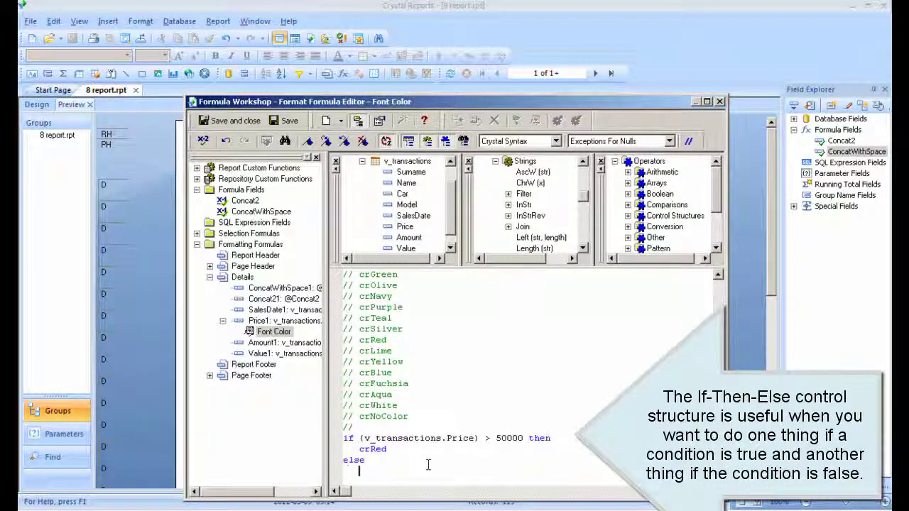
double_click(375, 373)
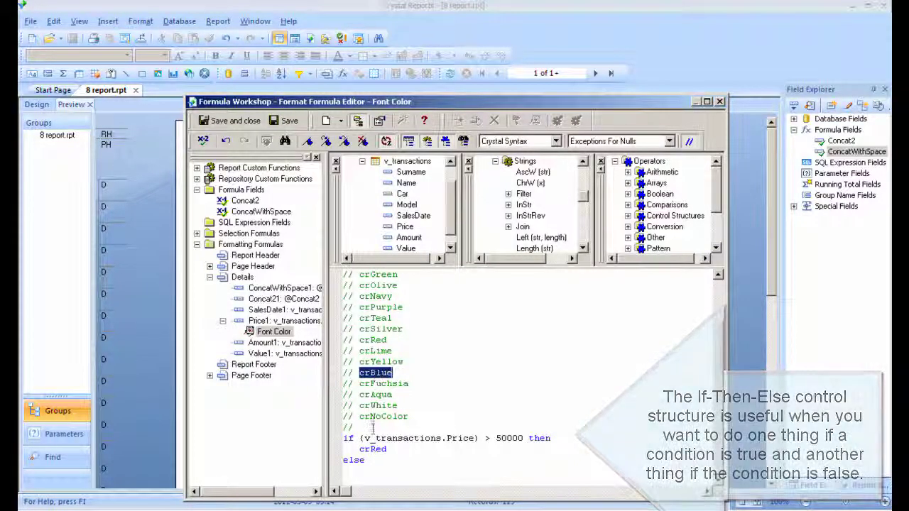
click(359, 471)
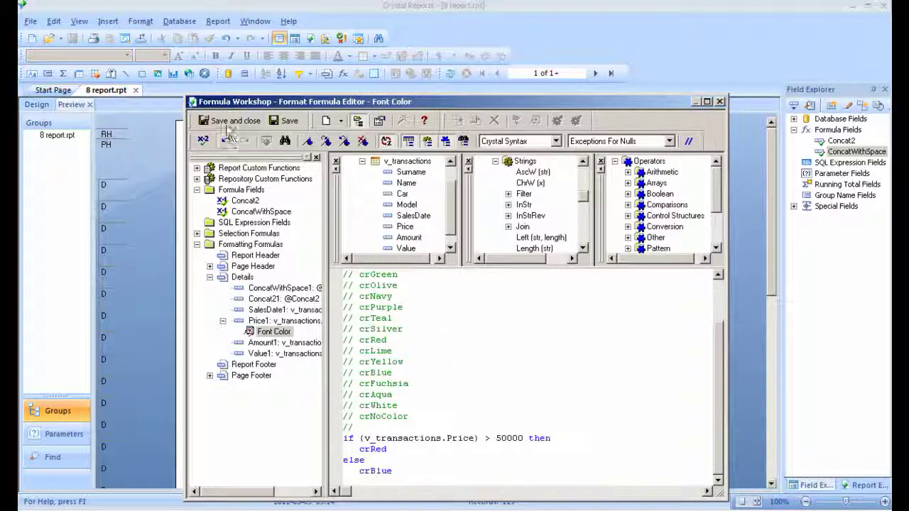
click(229, 121)
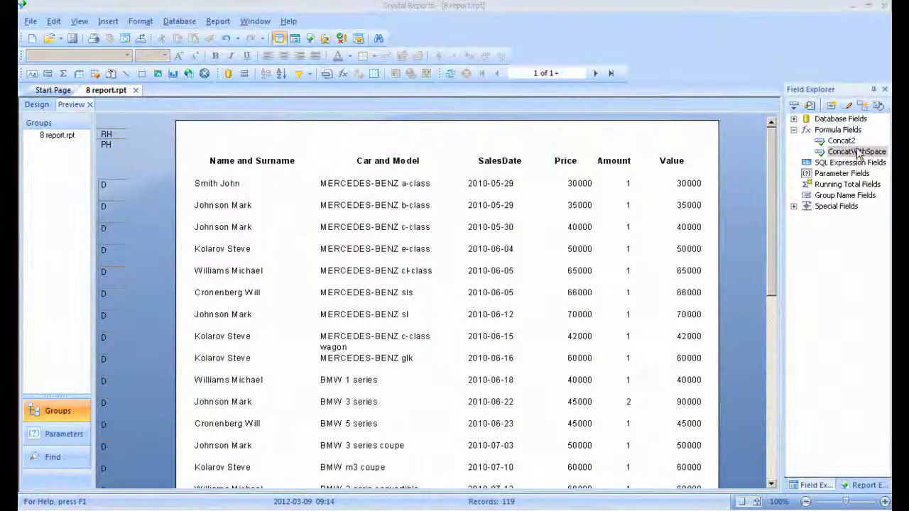
Reopen the Formula Workshop from the ConcatWithSpace formula field
double_click(857, 152)
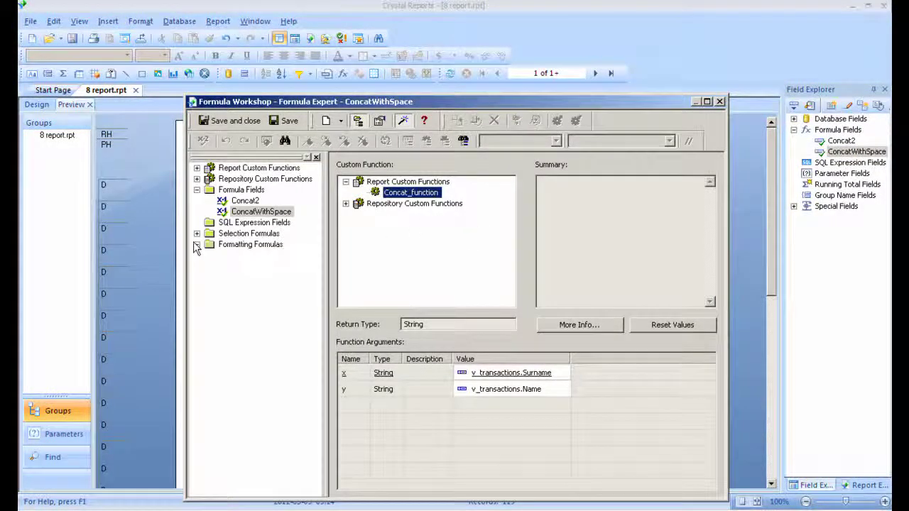
Start a fresh Font Color formatting formula for Price1 under Formatting Formulas > Details
click(197, 244)
click(209, 277)
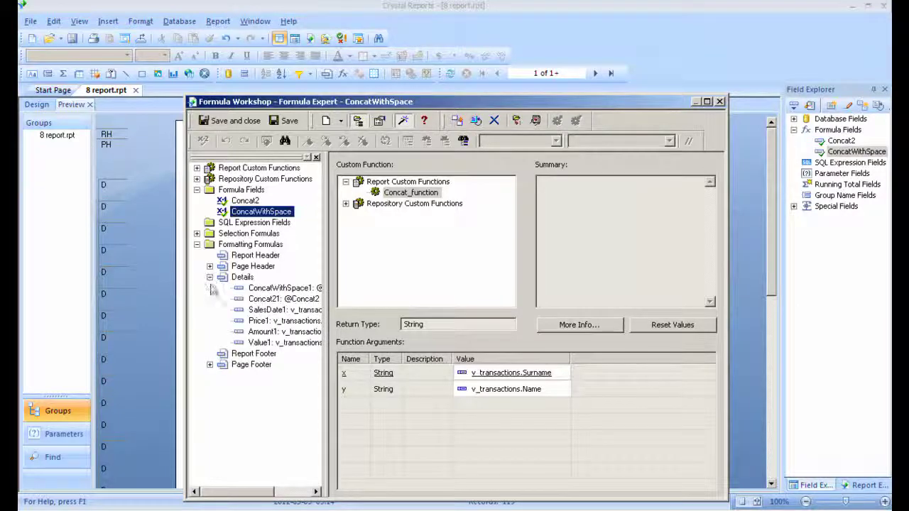
right_click(255, 321)
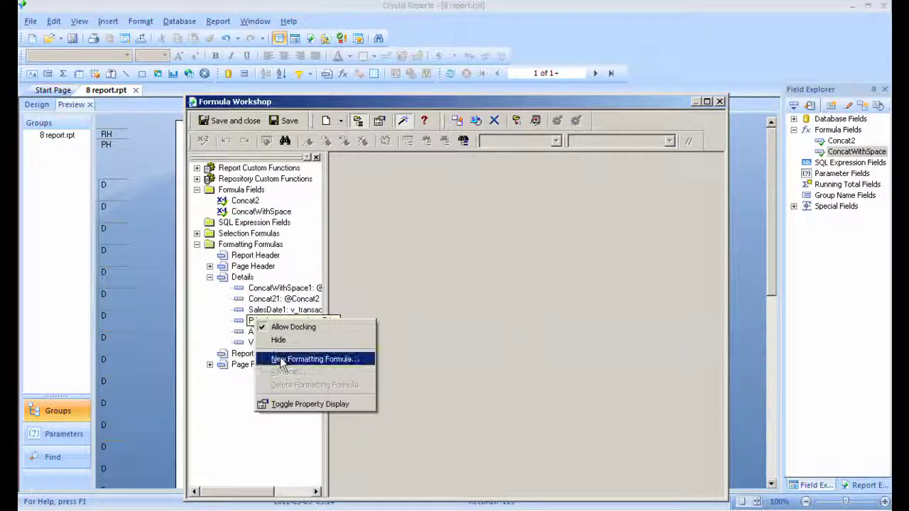
click(282, 361)
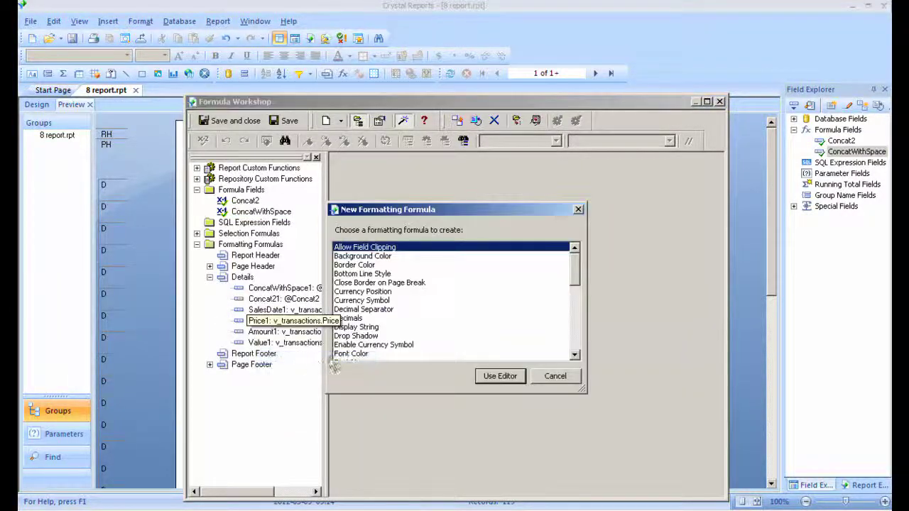
click(574, 356)
click(574, 356)
click(575, 356)
click(361, 327)
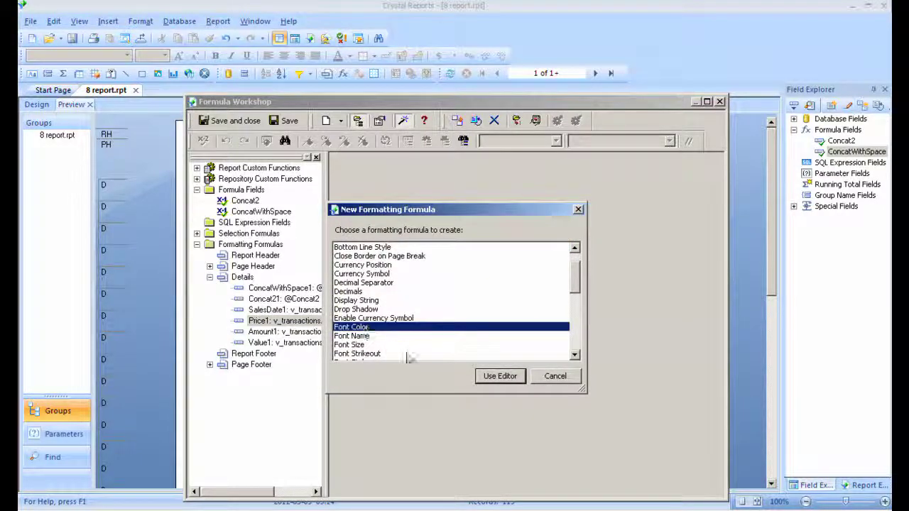
click(498, 375)
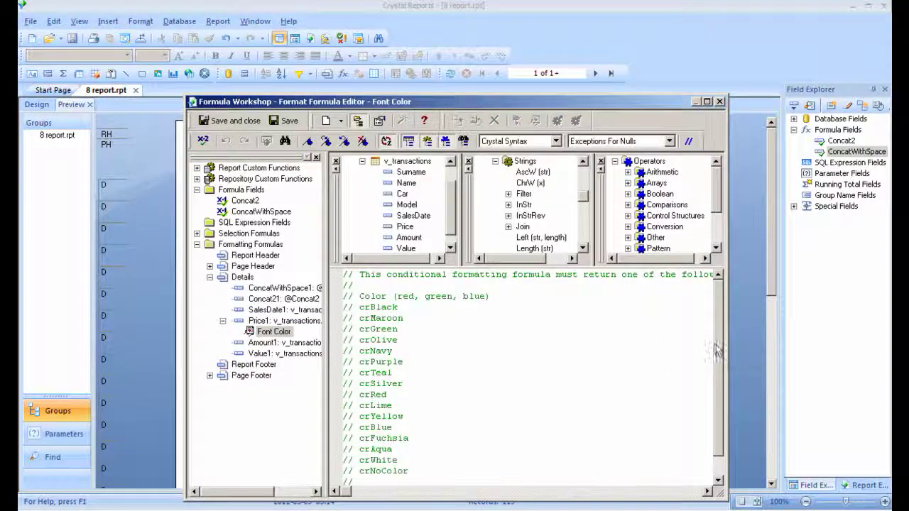
scroll(718, 370, down, 1)
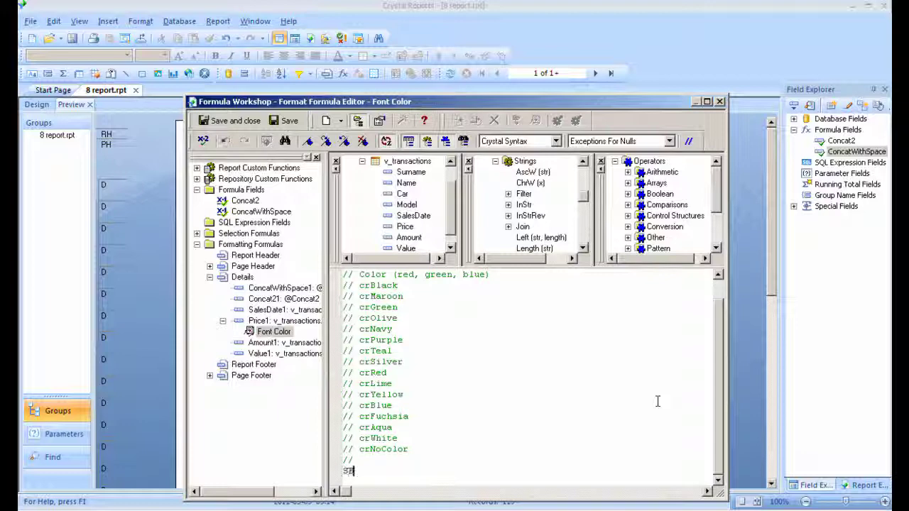
Begin SELECT (v_transactions.Price) with cases 20000 to 40000 crRed and 40000 to 60000 crNavy
text(LECT (v)
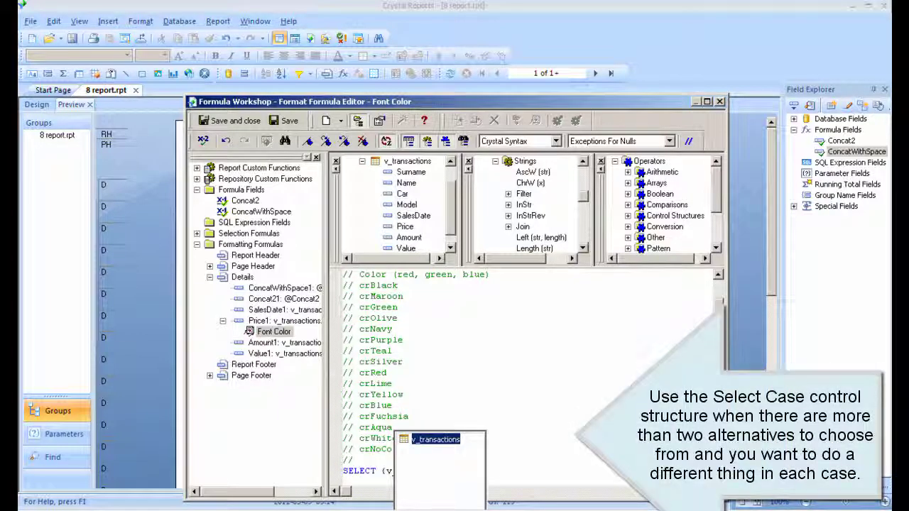
text(_transactions.Price))
key(Return)
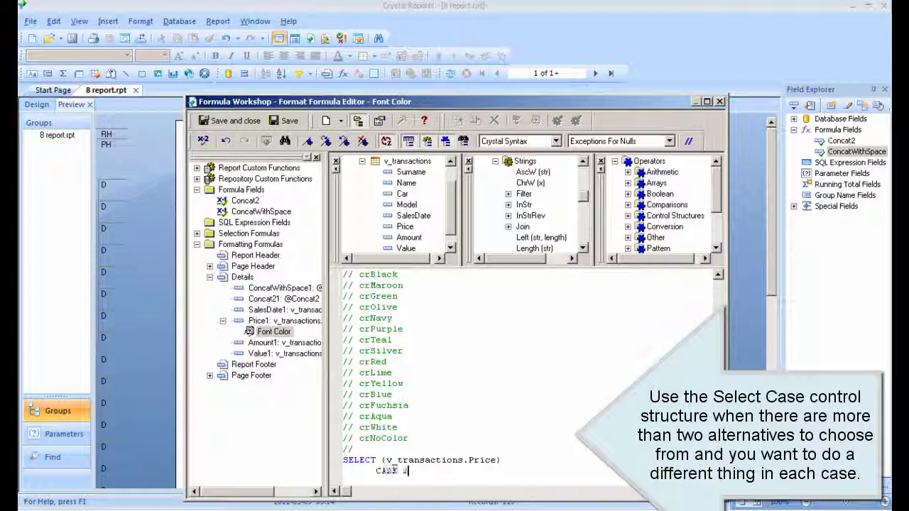
text(CASE 20000 to 40000:)
key(Return)
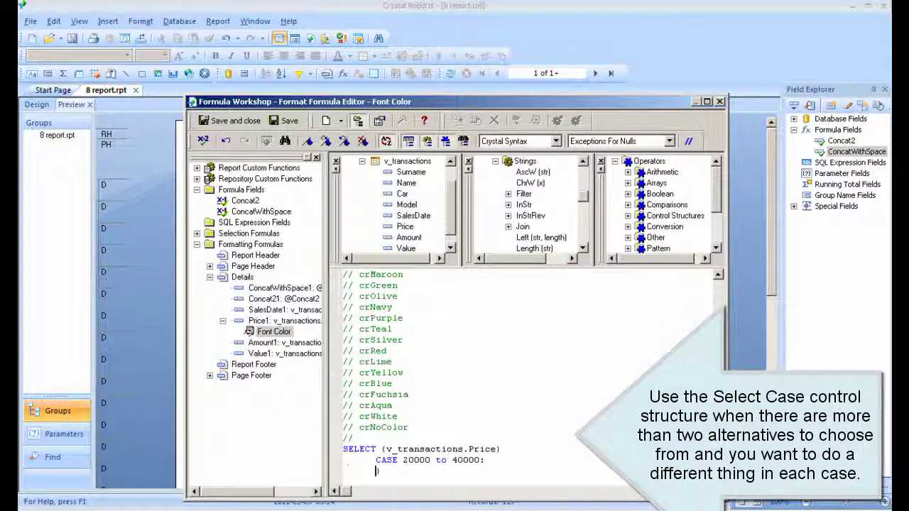
text(crRed)
key(Return)
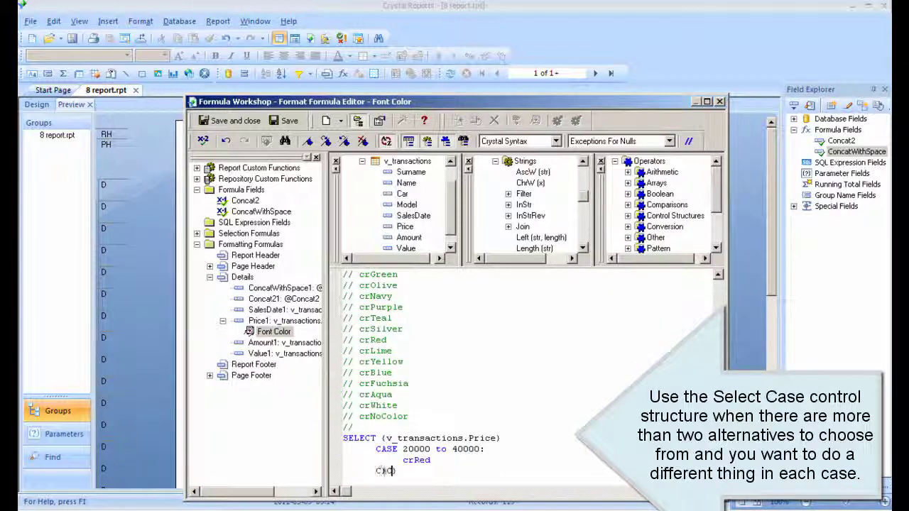
text(CASE 40000 to 60000:)
key(Return)
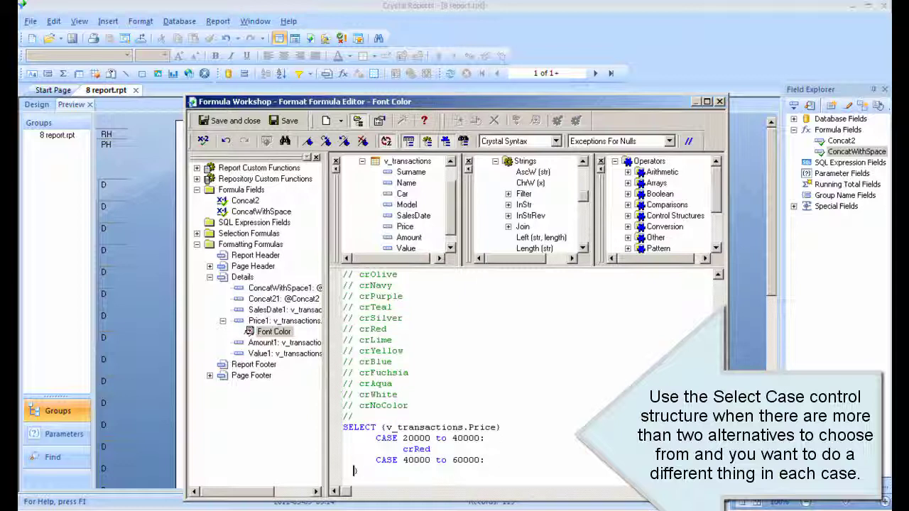
text(crNavy)
Add case 60000 to 80000 crGreen and DEFAULT: crBlack, then check and save the formula
key(Return)
text(CASE)
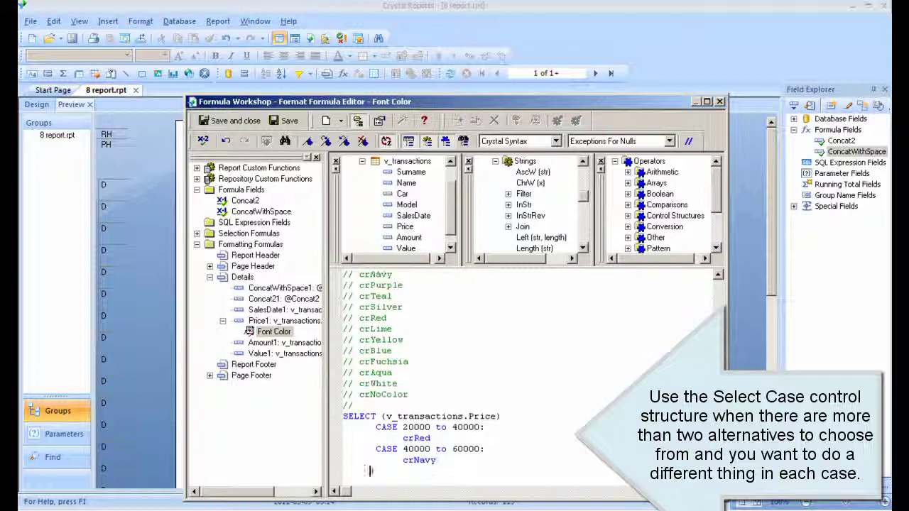
text( 60000 to 8000)
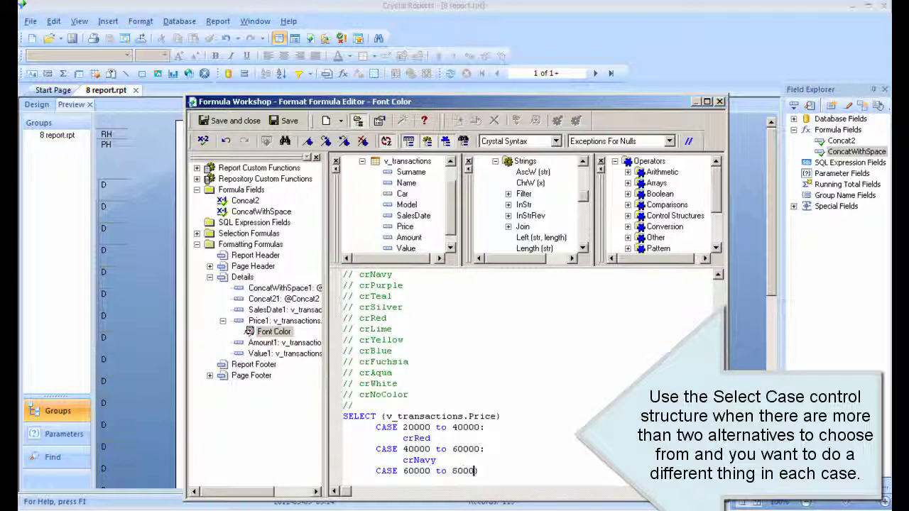
text(0:)
key(Return)
text(crGreen)
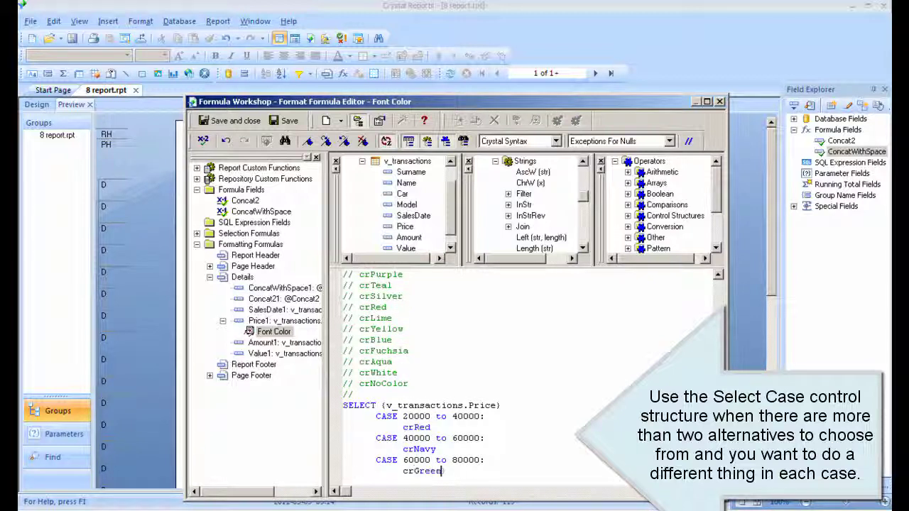
key(Return)
text(DEFAULT: crBl)
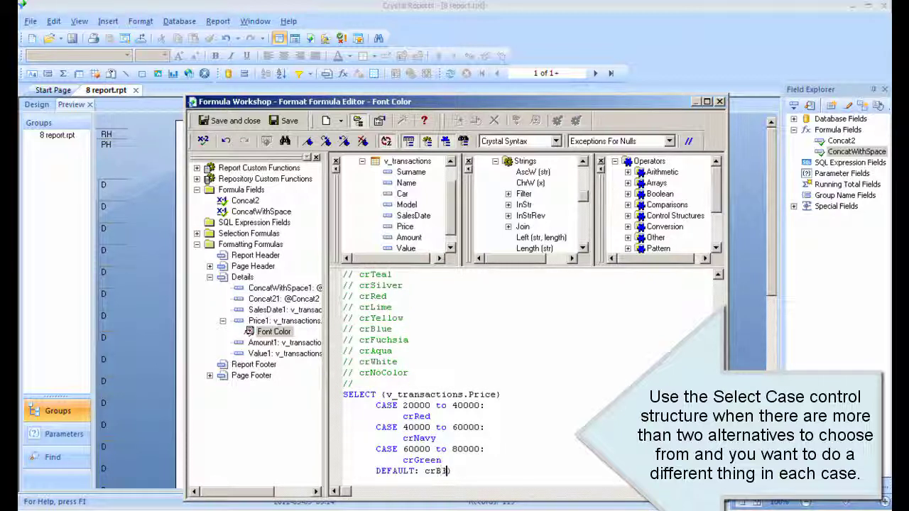
text(ack;)
key(Return)
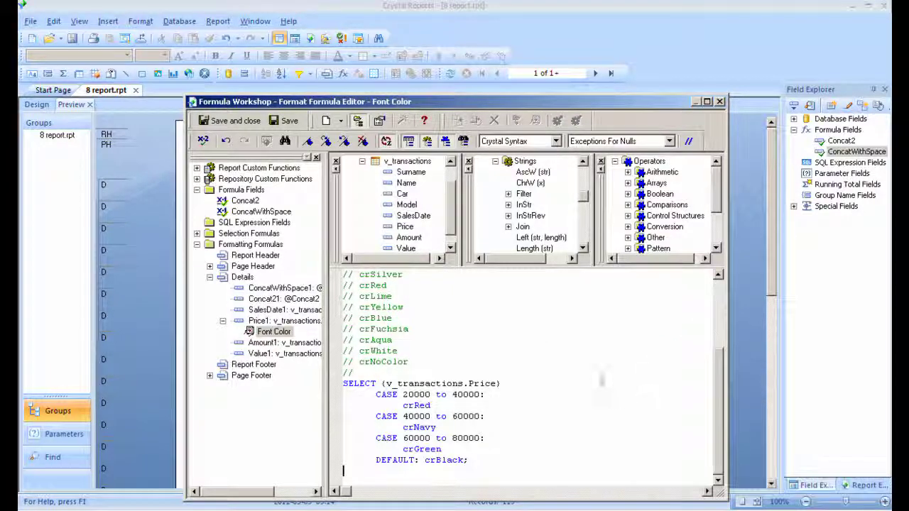
click(202, 141)
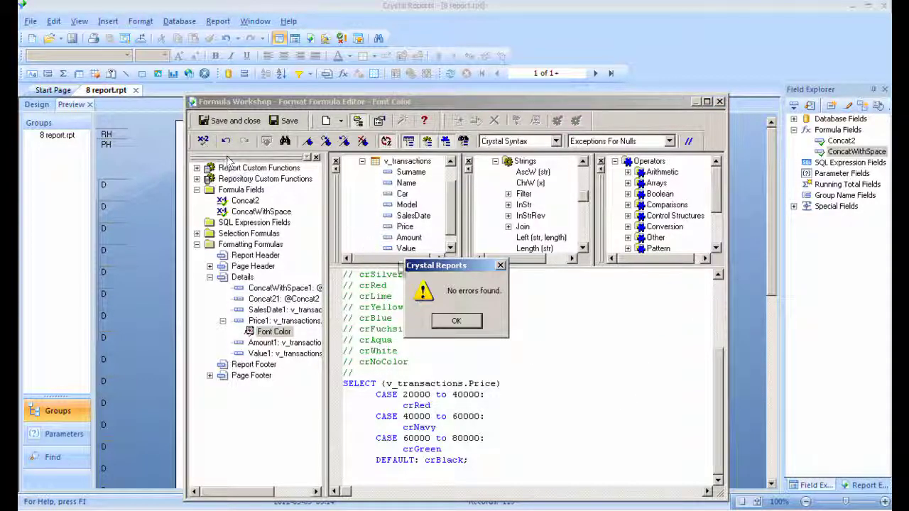
click(449, 321)
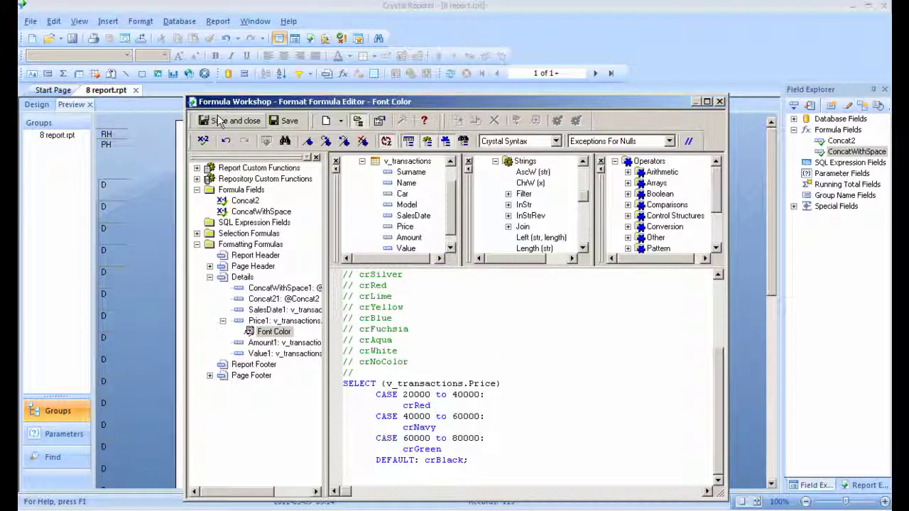
click(220, 125)
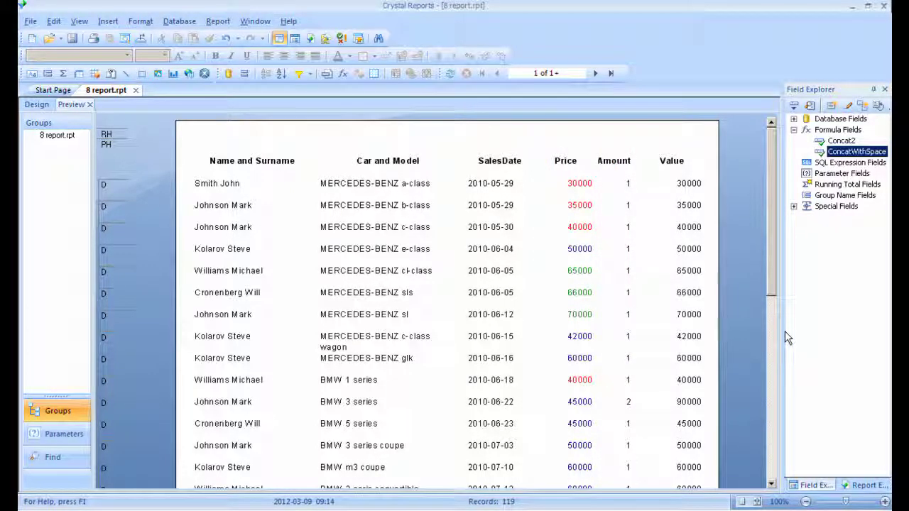
Scroll down the preview to check the colour-coded prices
drag(771, 280, 776, 416)
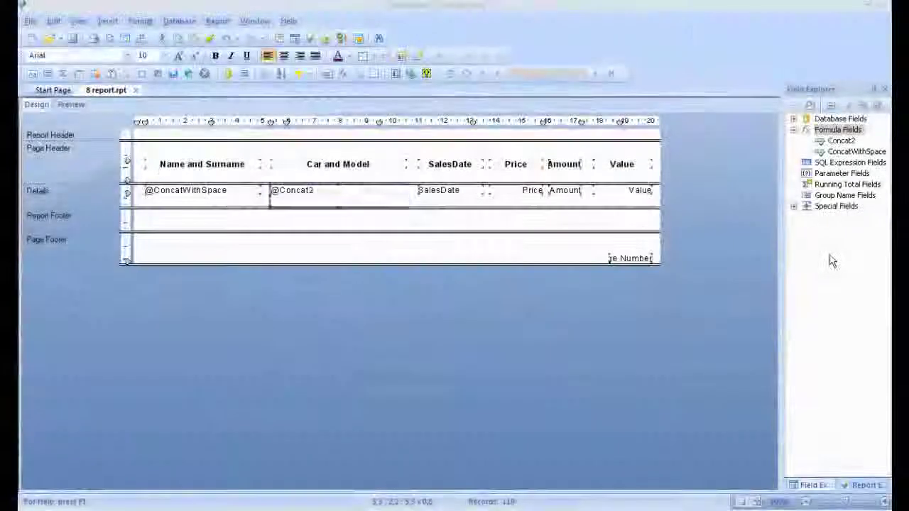
Create a new formula field named loop_function
right_click(837, 131)
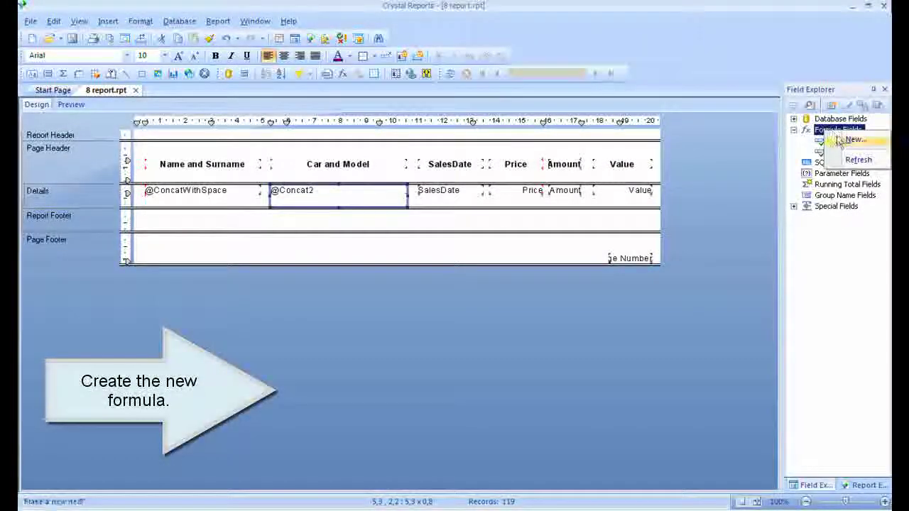
click(852, 140)
text(loo)
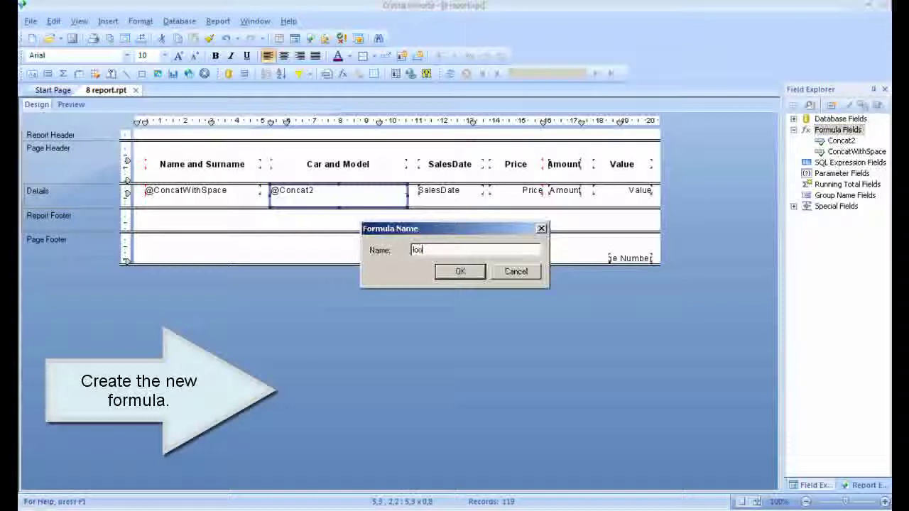
text(p_function)
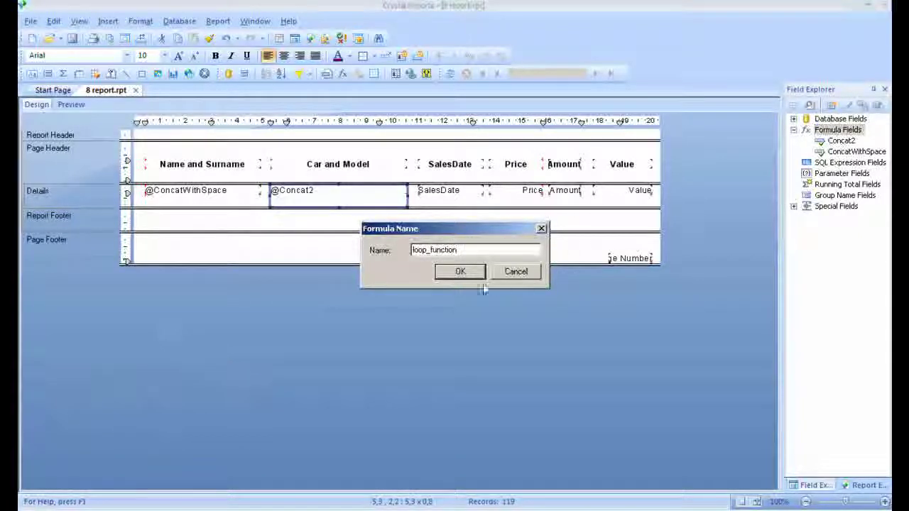
click(460, 274)
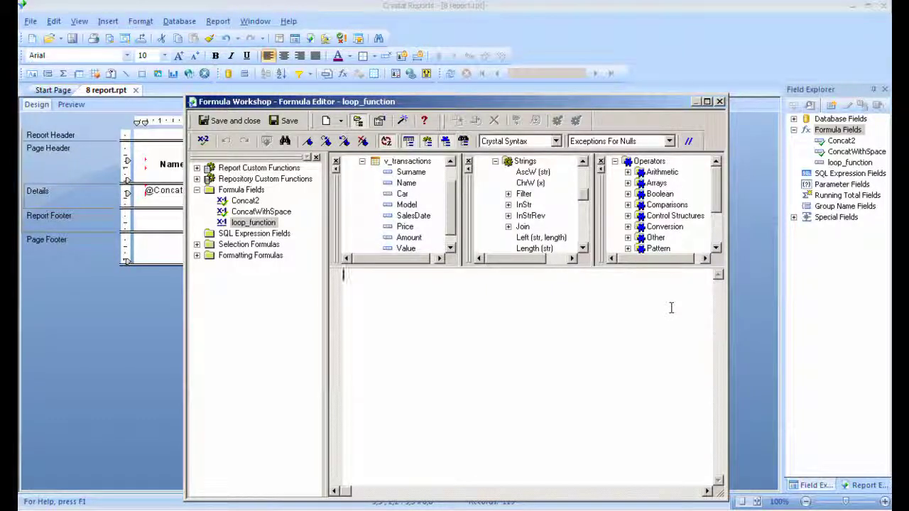
Write a For loop counting "l" characters in {v_transactions.Car} into Xcount
text(Local Numbervar Index;)
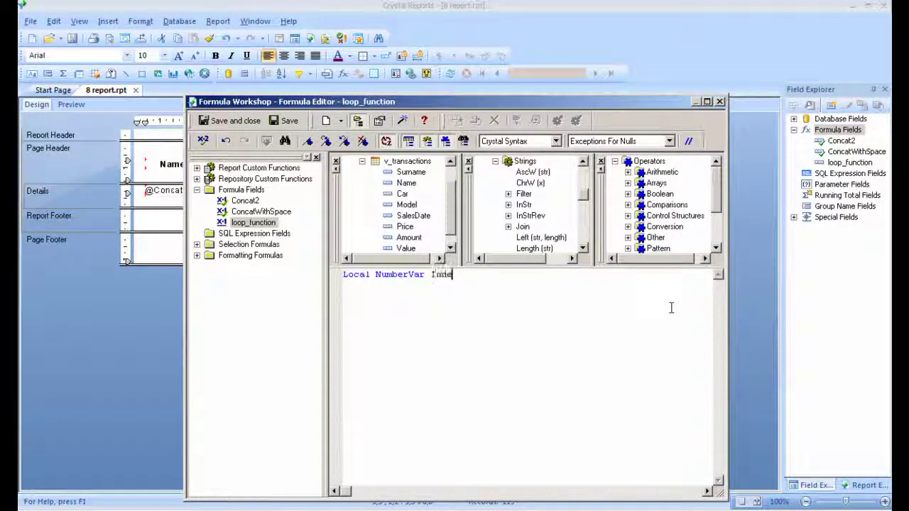
key(Return)
text(Local NumberVar X)
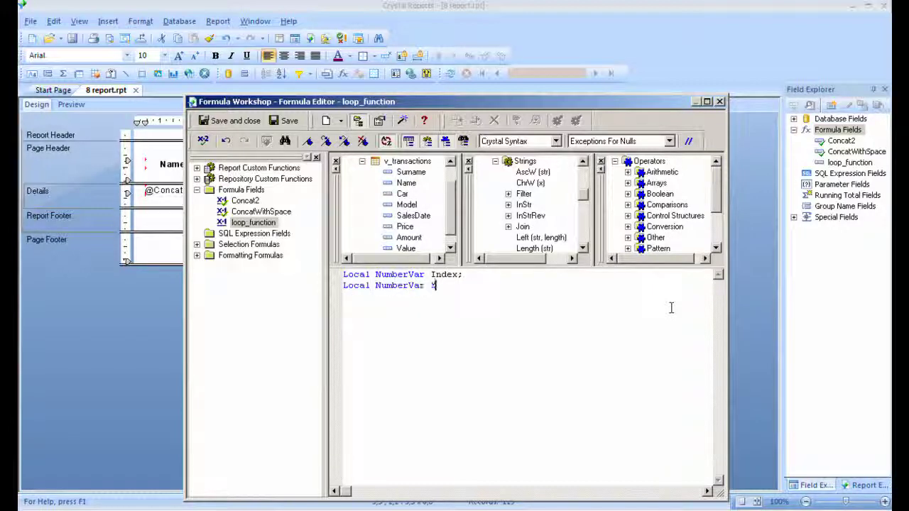
text(count := 0;)
key(Return)
text(Local Num)
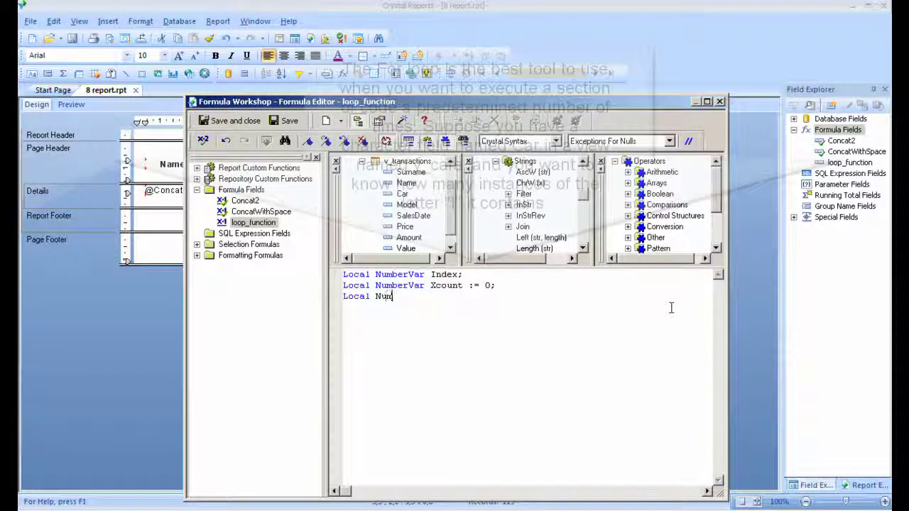
text(berVar StringLength := Length ({v_)
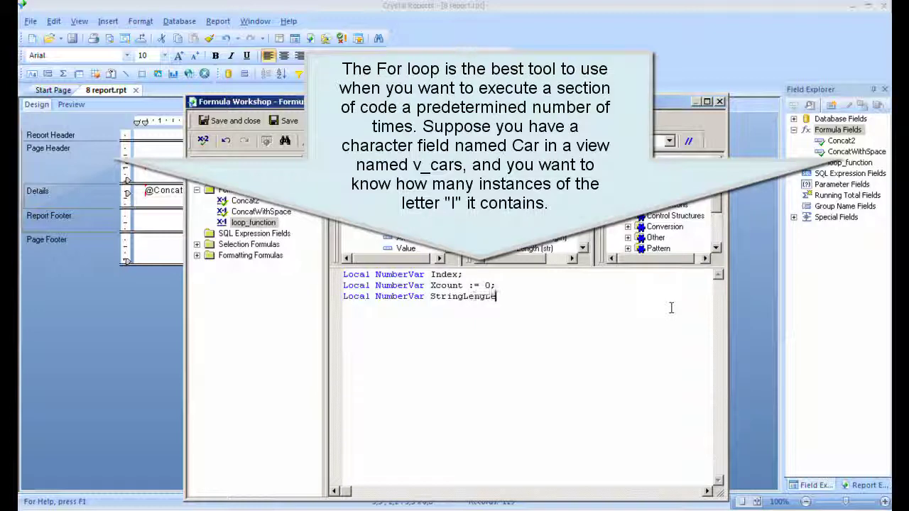
text(transactions.Car});  )
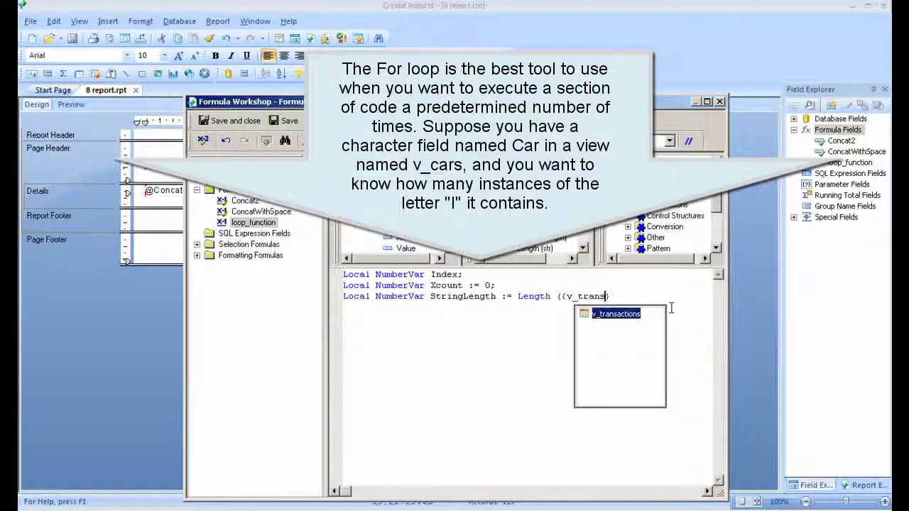
text(For Index := 1 to String)
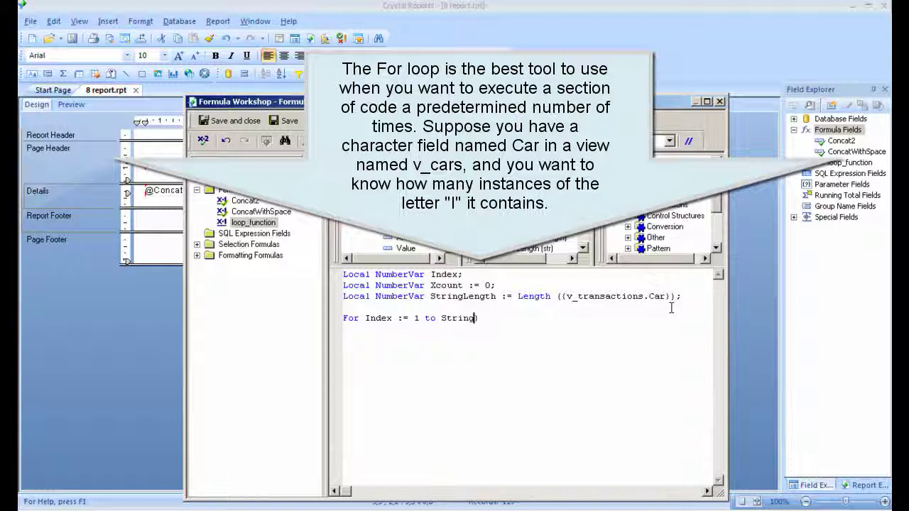
text(Length Step 1 Do)
key(Return)
key(Tab)
text((If ({v_transactions.Ca)
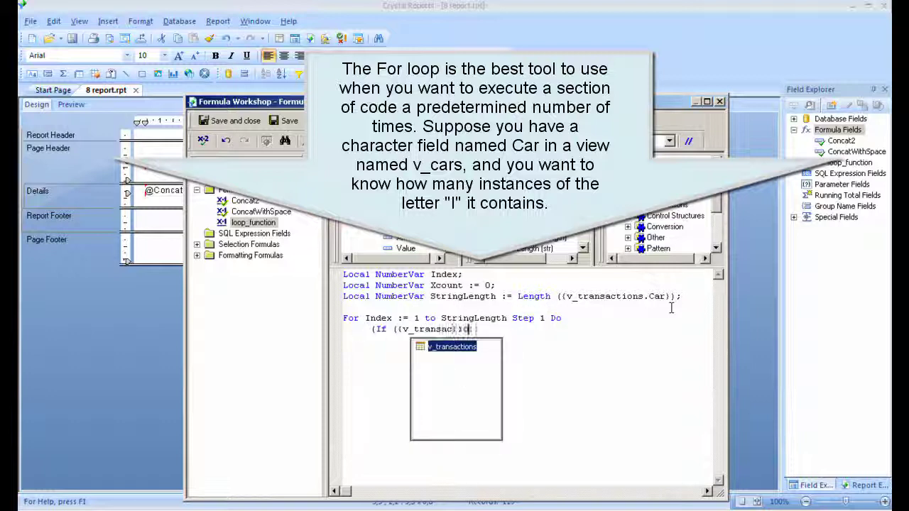
text(r} [Index] = "l") Then           ()
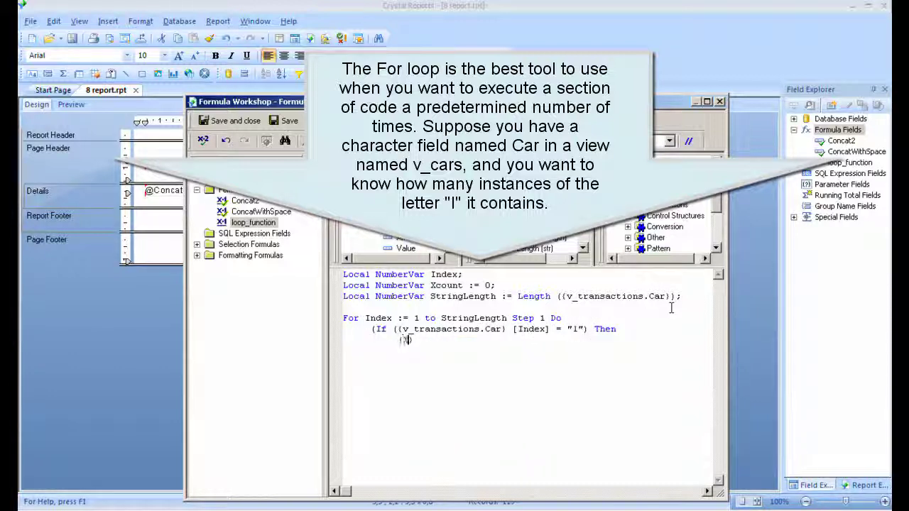
text(Xcount)
text(+ 1;)
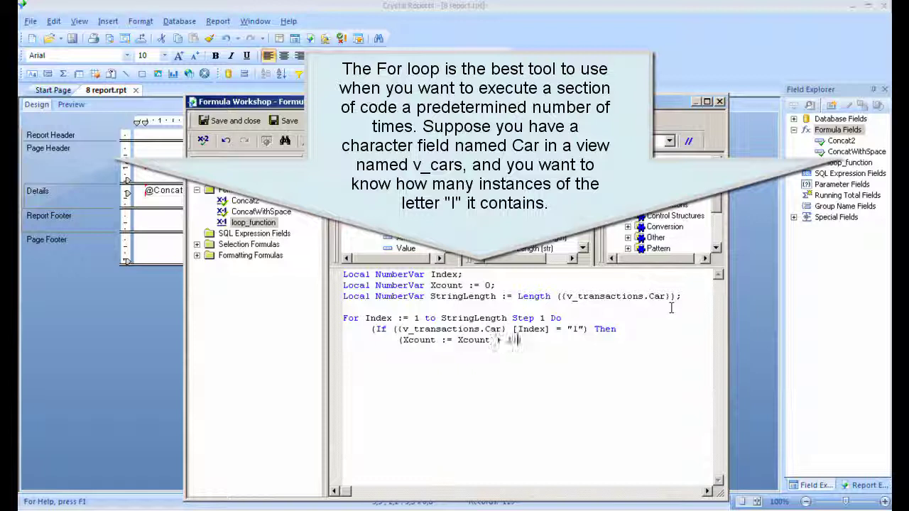
key(End)
key(Return)
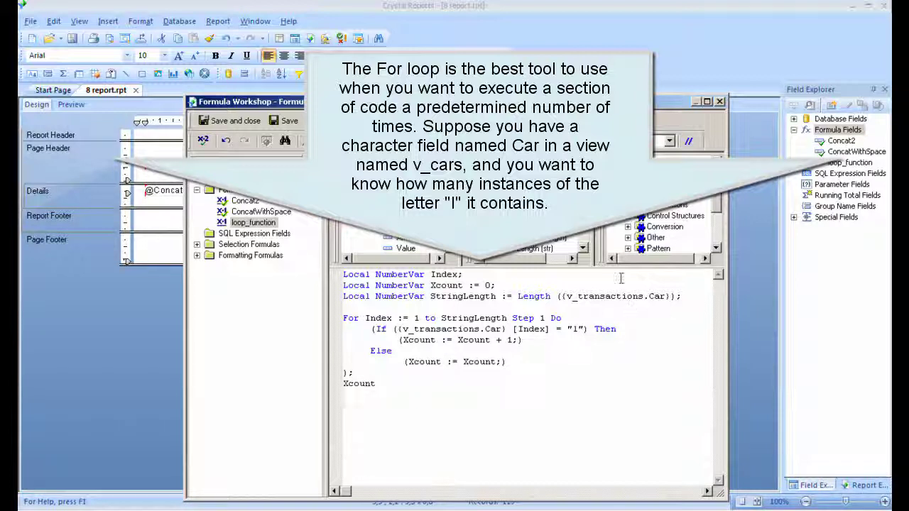
Check loop_function for errors, then save and close the editor
click(202, 140)
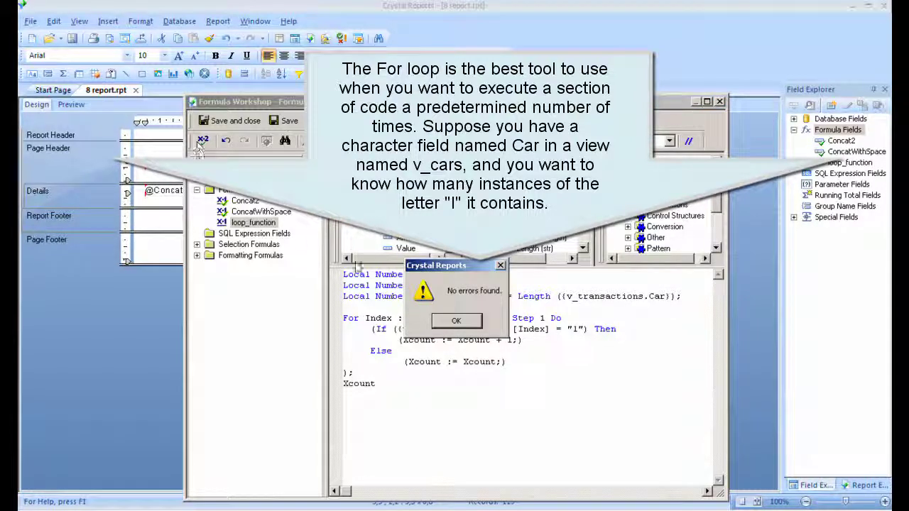
click(454, 323)
click(398, 362)
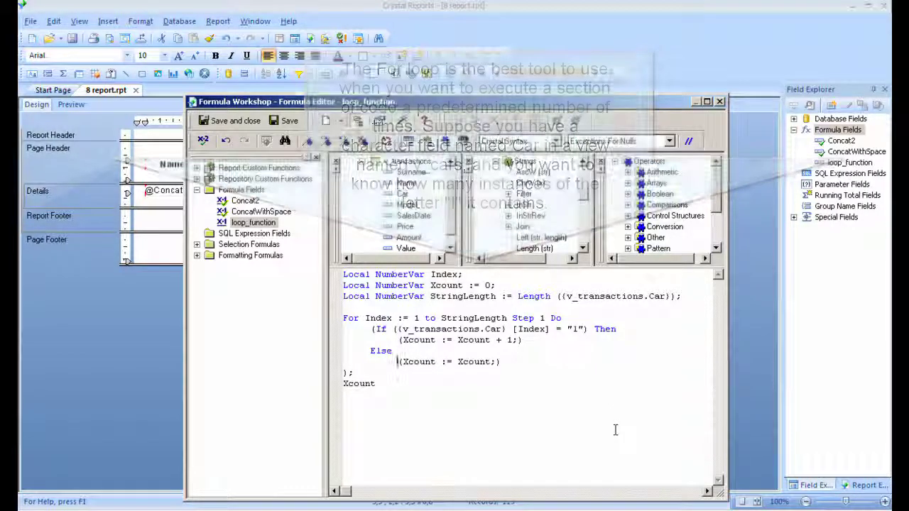
click(222, 123)
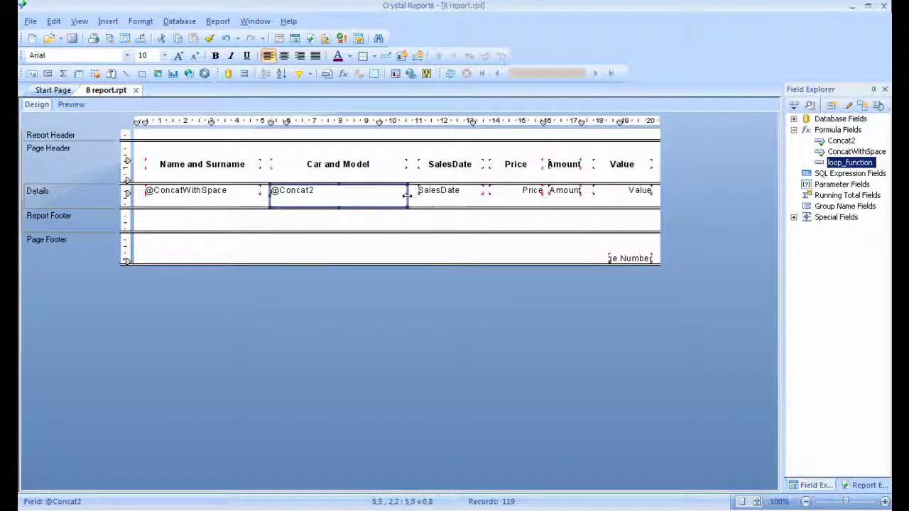
Narrow Car and Model and SalesDate, then place loop_function between them with its heading aligned
drag(407, 195, 379, 195)
click(430, 190)
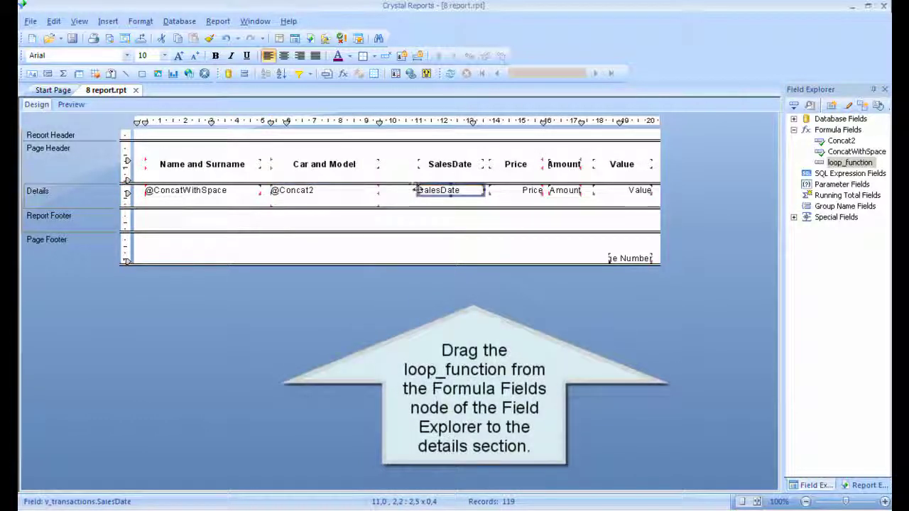
drag(417, 191, 429, 190)
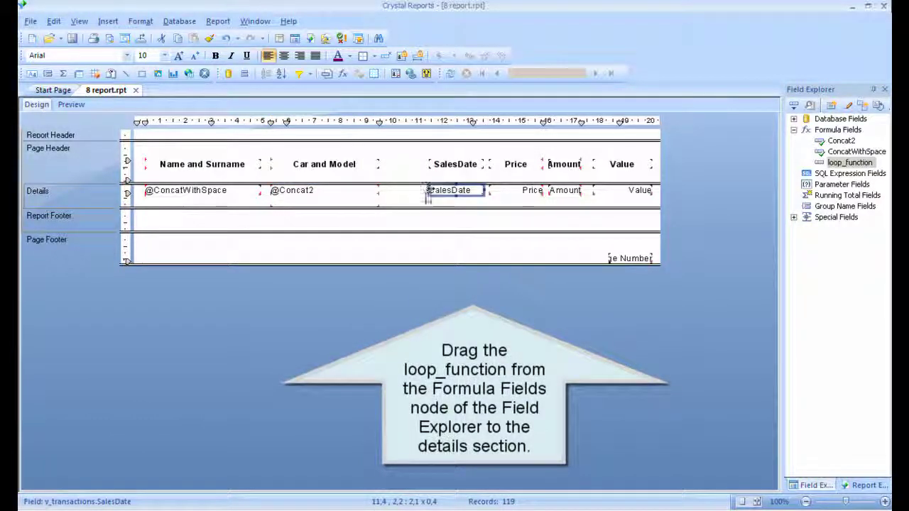
drag(850, 162, 400, 190)
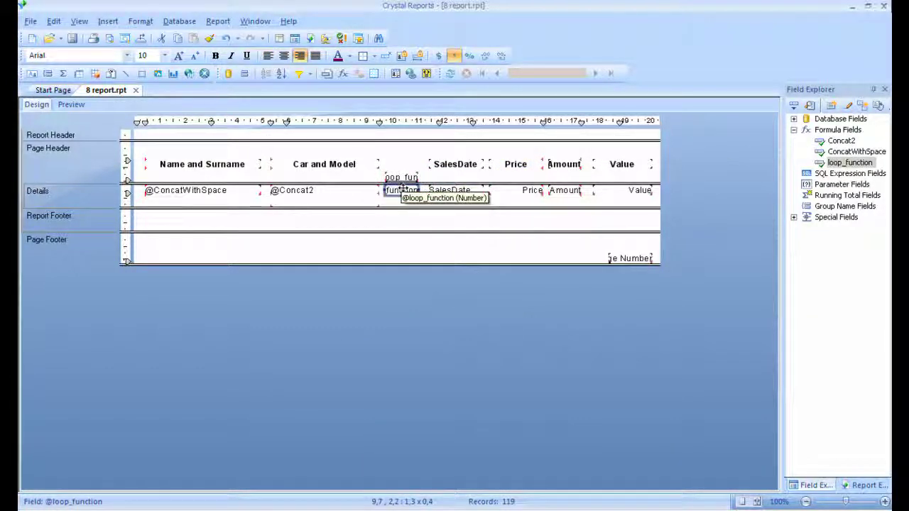
drag(401, 178, 400, 164)
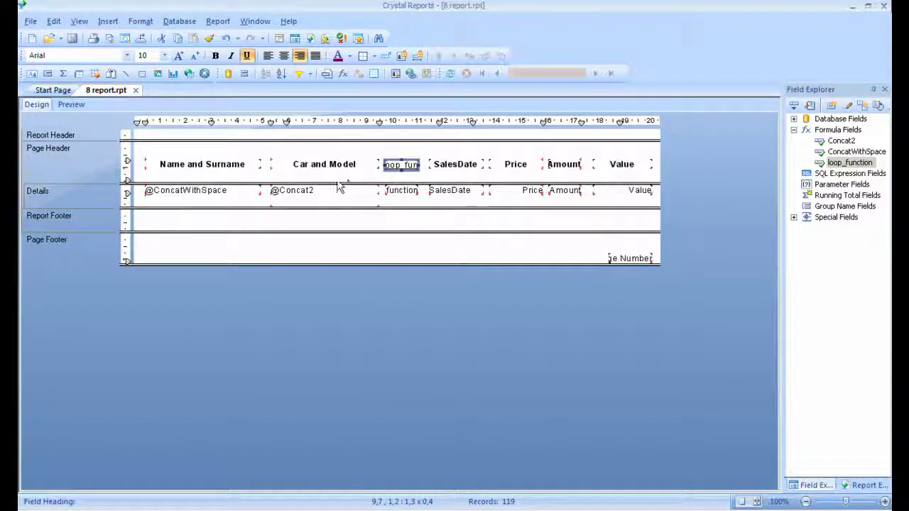
Rename the loop_function heading to 'L count' and make it bold and centred
double_click(396, 164)
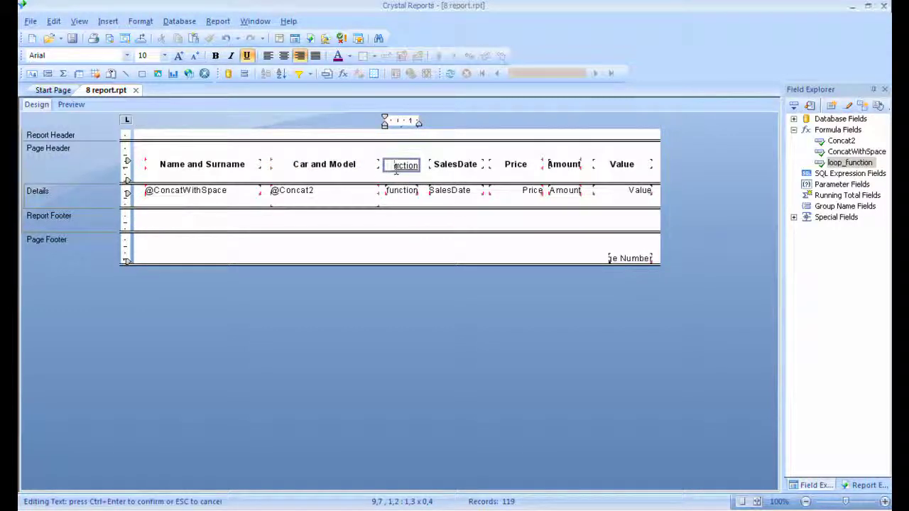
key(Delete)
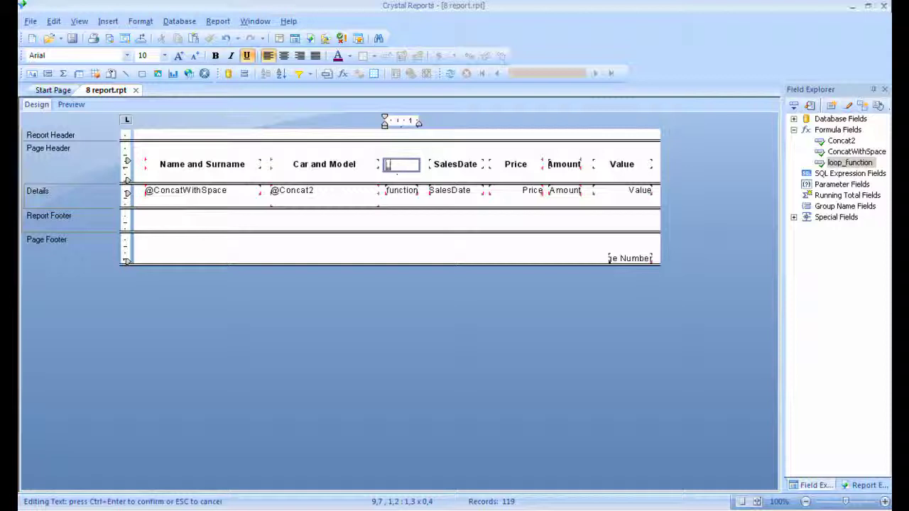
text(L count)
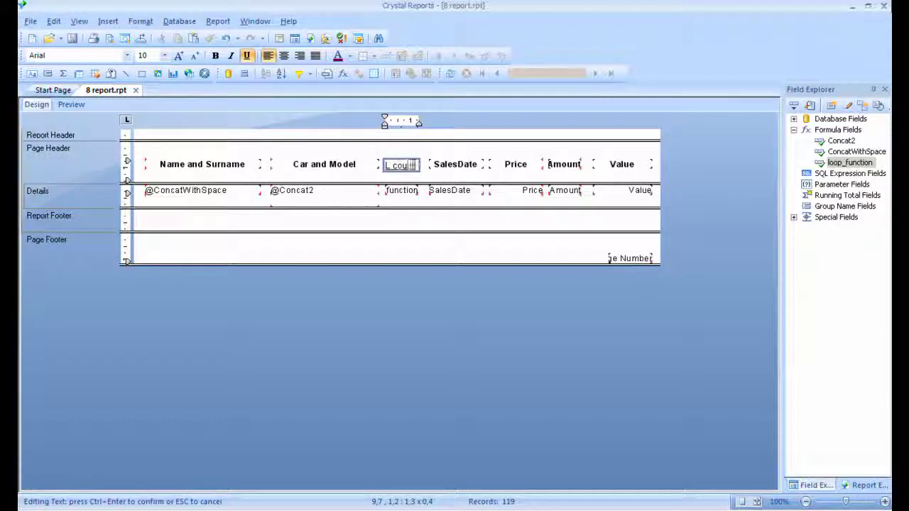
click(418, 151)
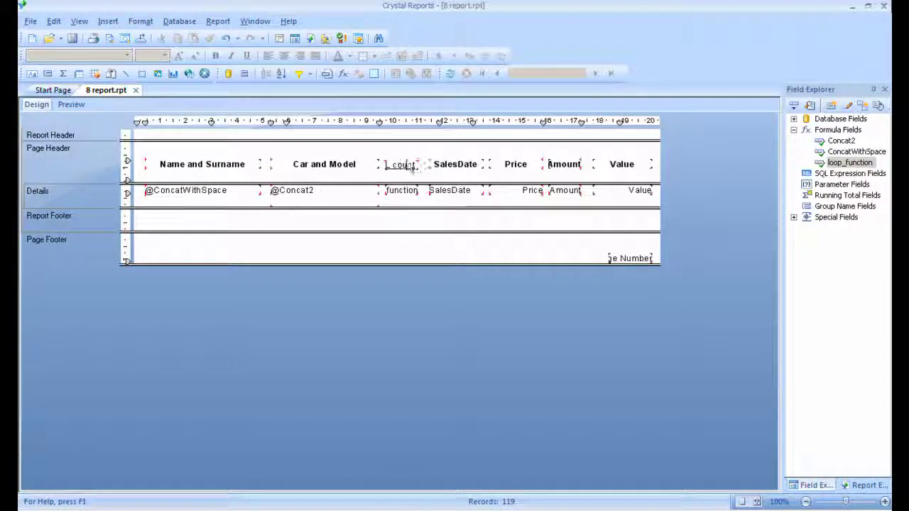
click(391, 170)
click(215, 56)
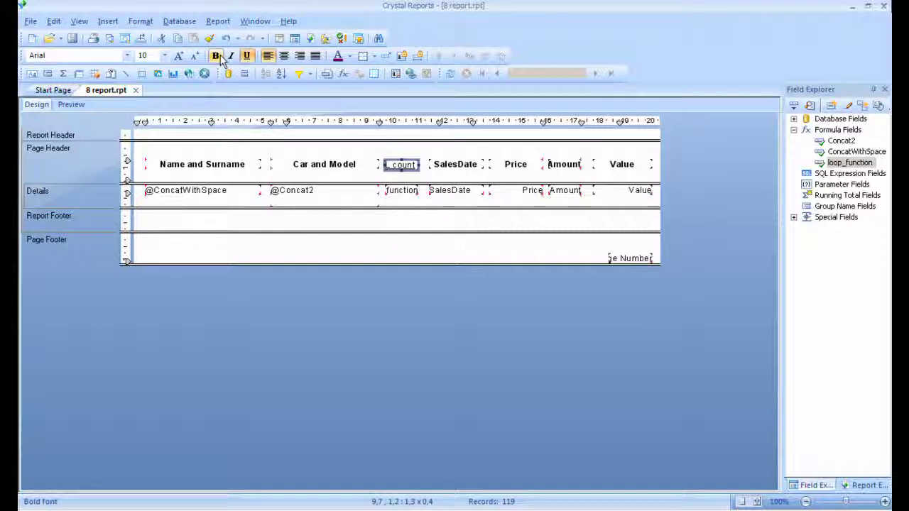
click(246, 56)
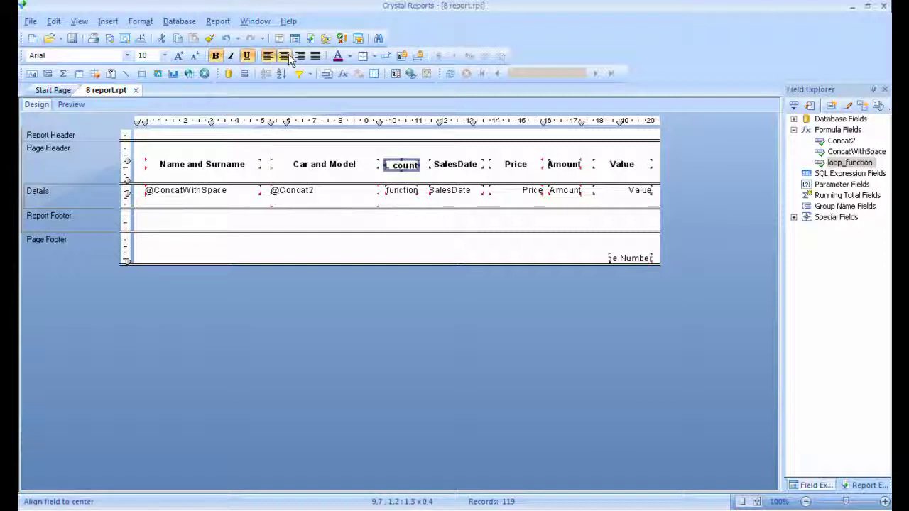
click(283, 55)
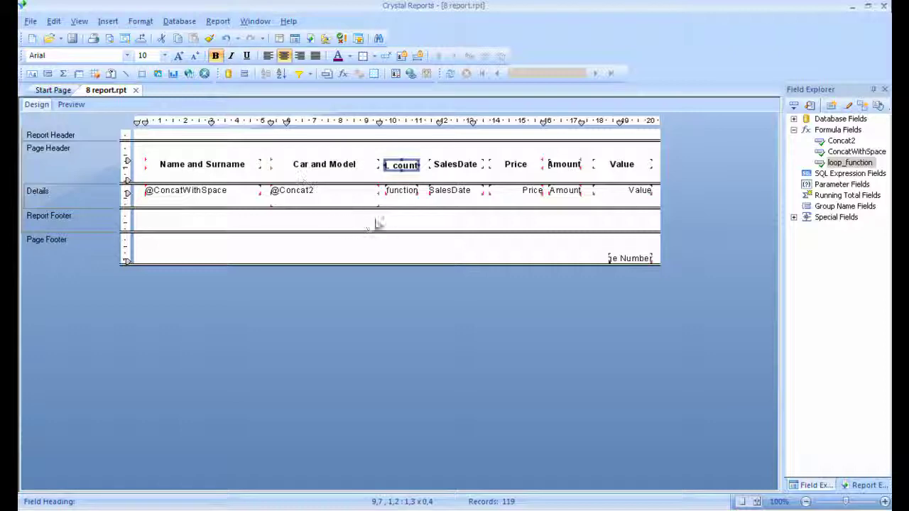
Preview both report pages, checking L count values such as 2,00 for LINCOLN rows
click(71, 104)
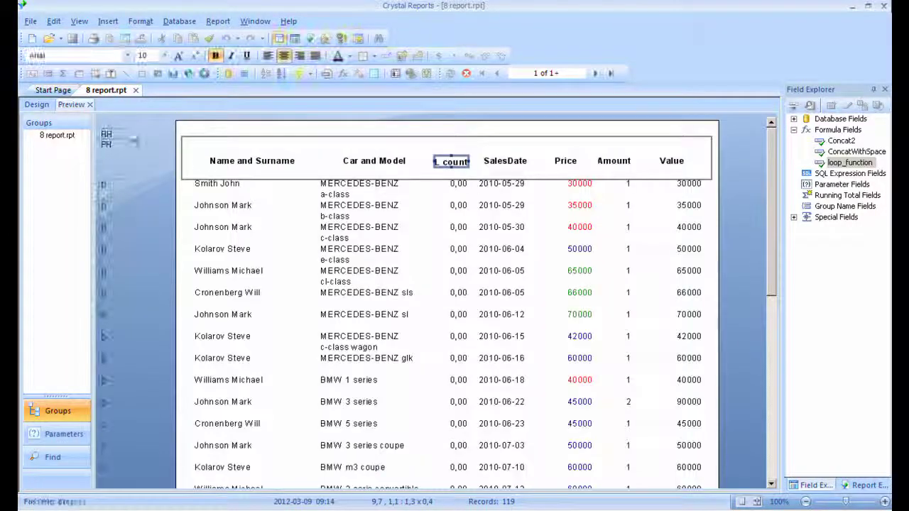
click(434, 215)
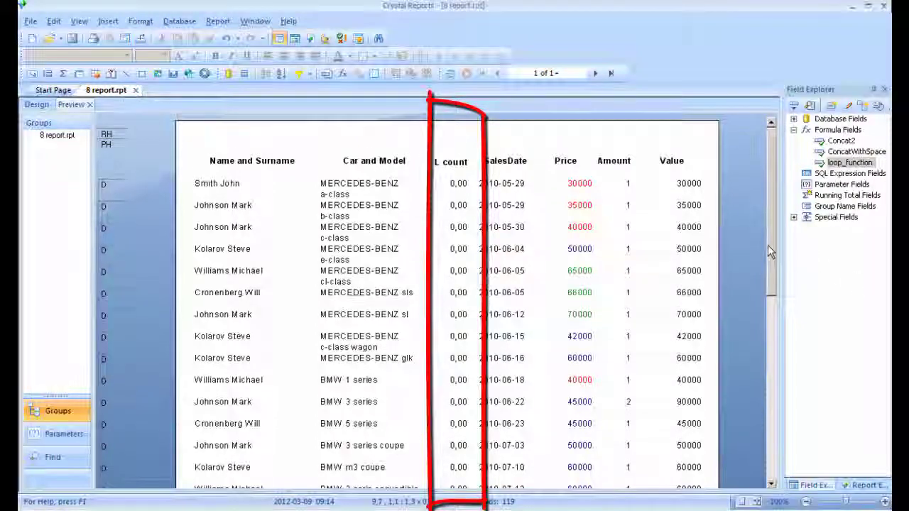
drag(768, 245, 748, 439)
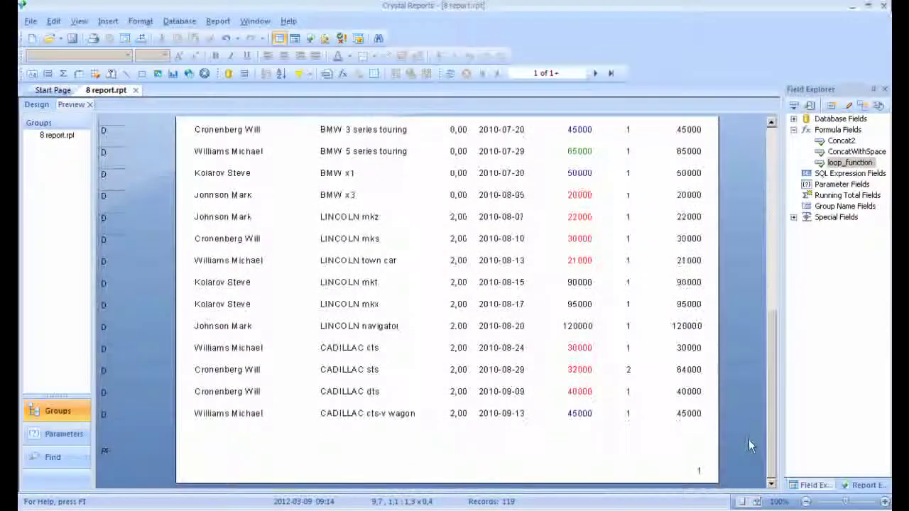
click(595, 73)
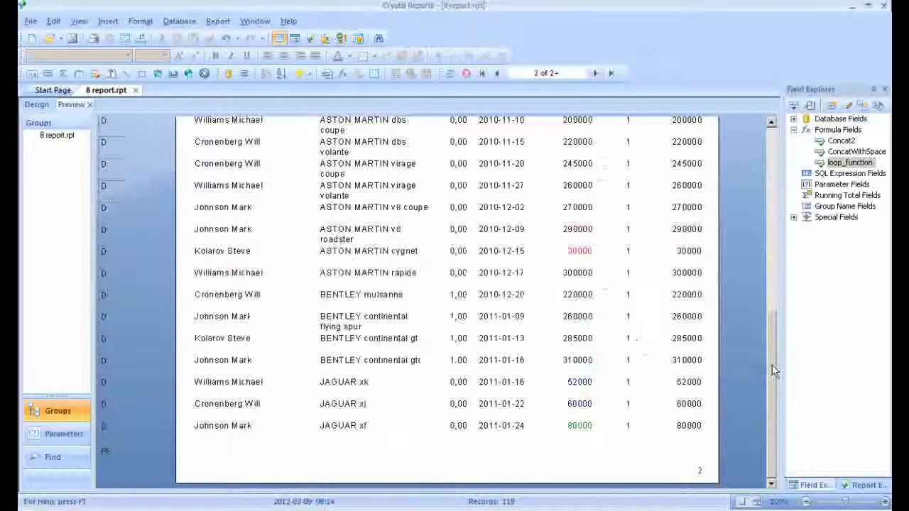
drag(771, 366, 774, 176)
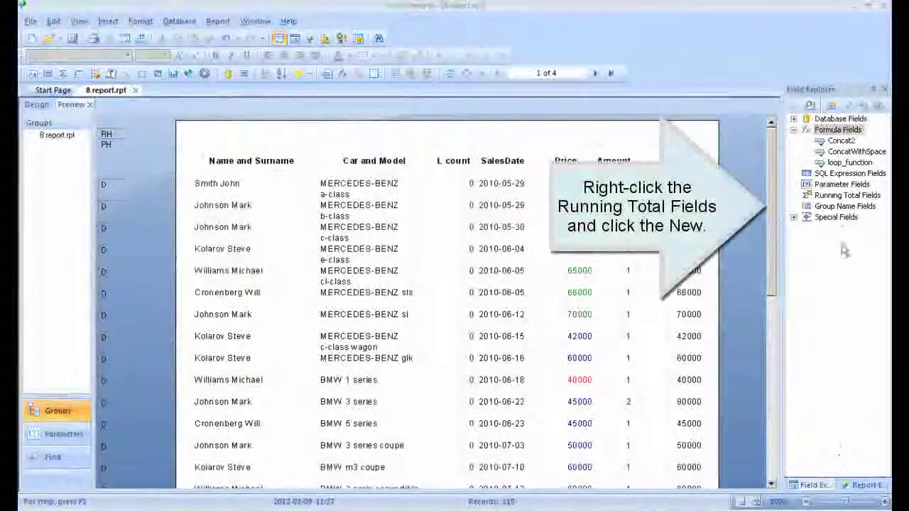
Define running total price_300 counting v_transactions.Price, evaluated only when a formula condition holds
right_click(833, 196)
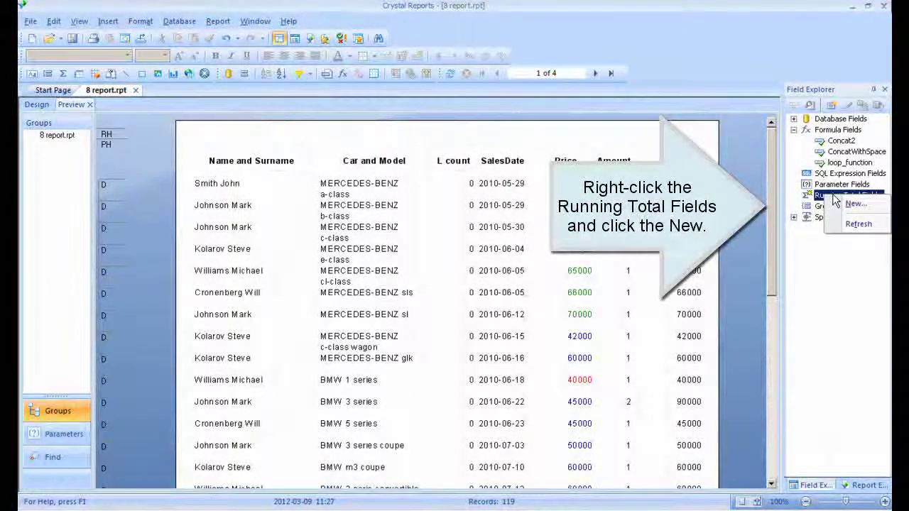
click(855, 204)
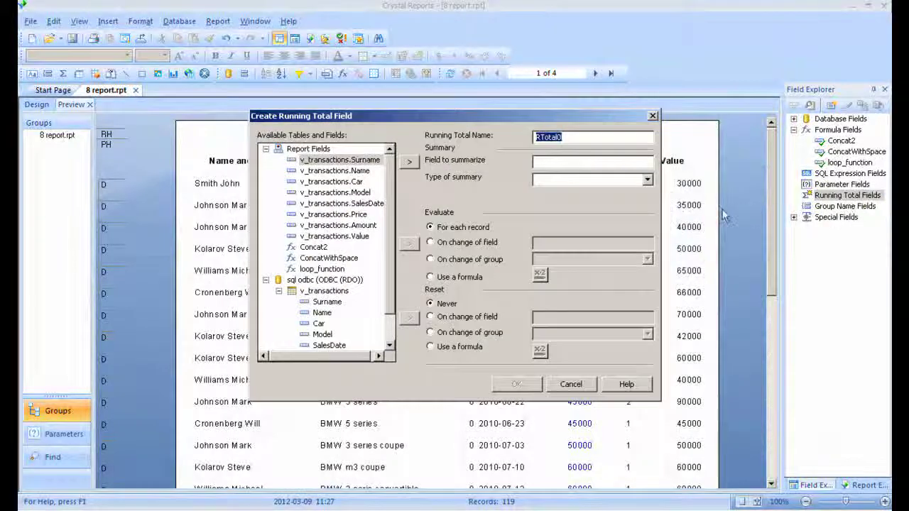
text(pri)
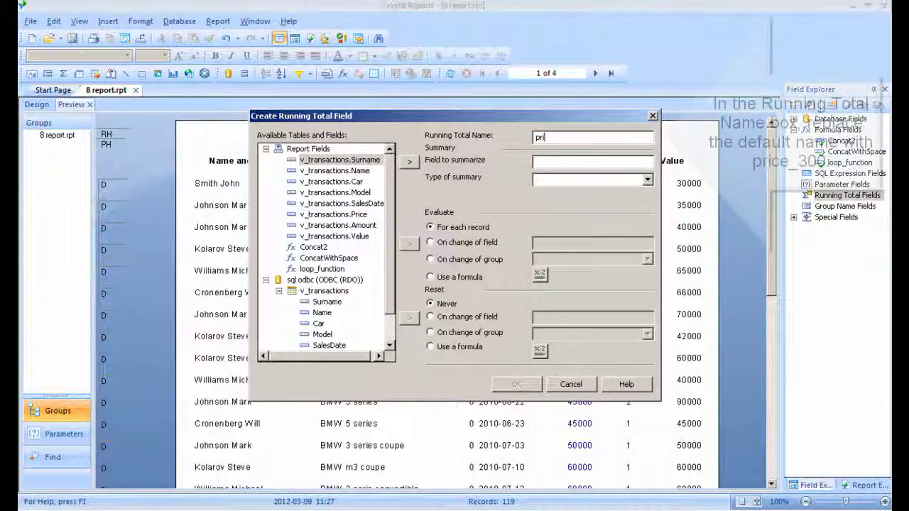
text(ce_300)
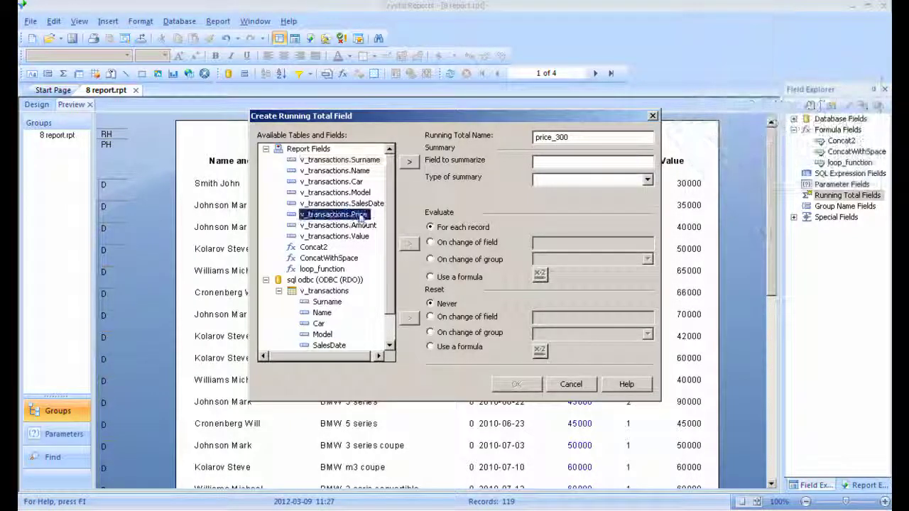
click(333, 214)
click(410, 162)
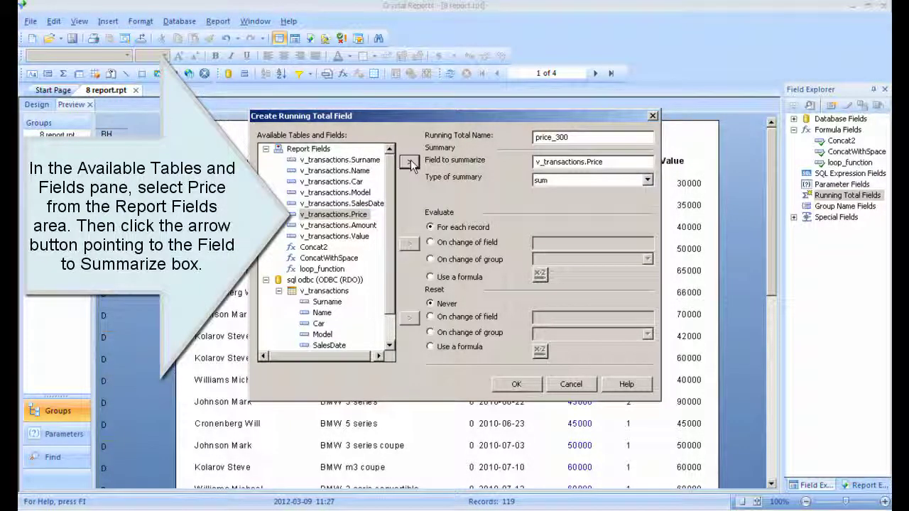
click(647, 181)
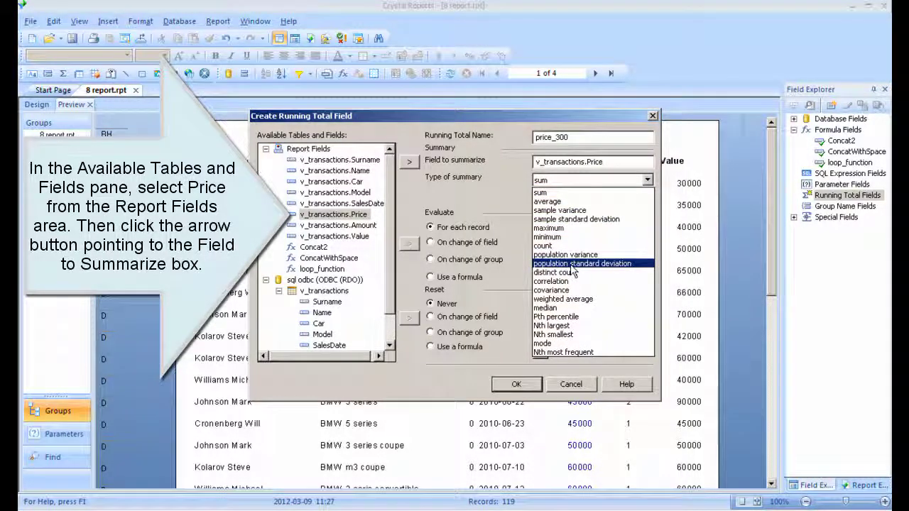
click(547, 246)
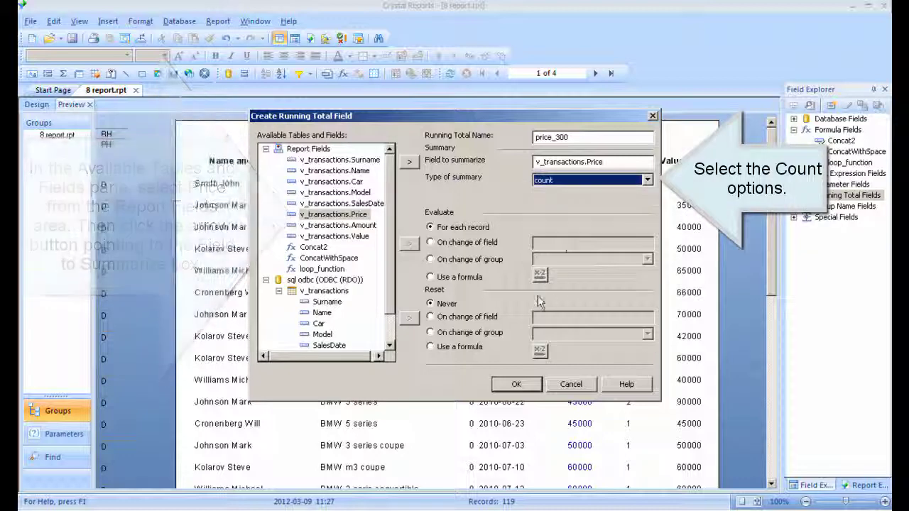
click(431, 278)
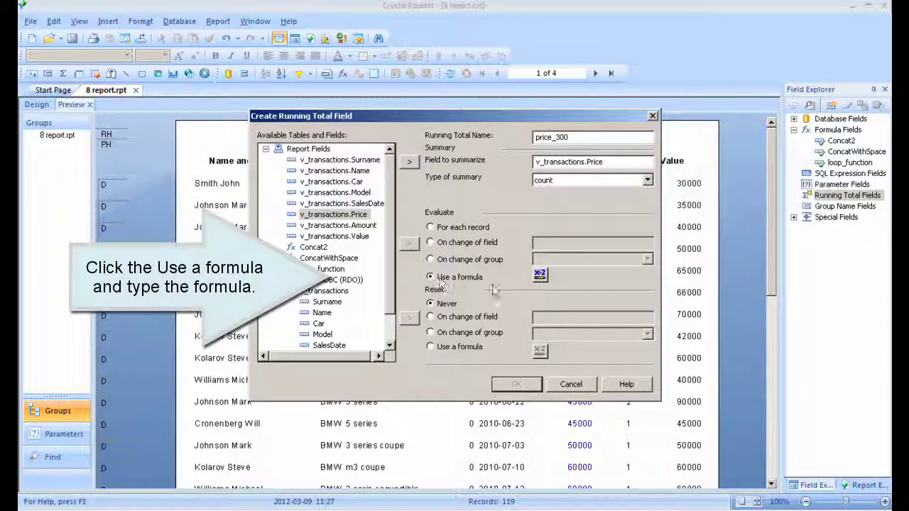
click(542, 276)
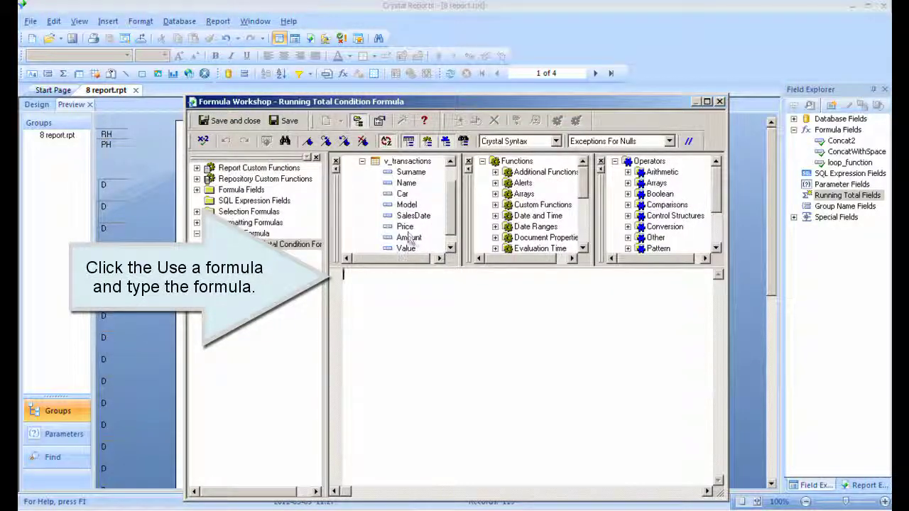
Write the condition {v_transactions.Price} > 300000, confirm it has no errors, and save it
drag(405, 226, 458, 290)
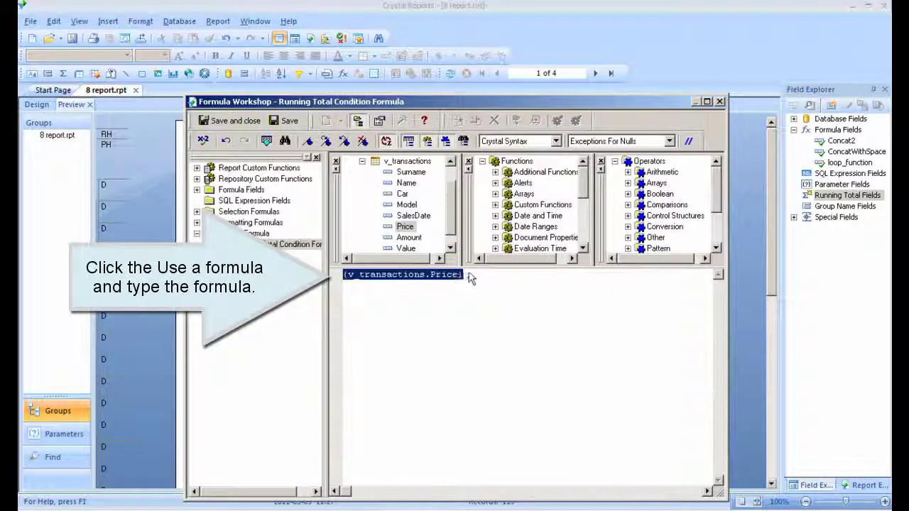
click(497, 280)
text(> 300000)
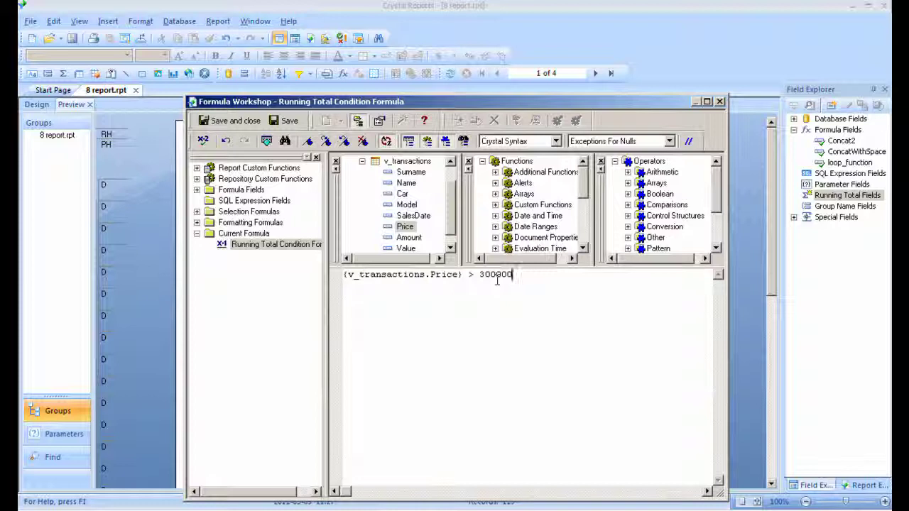
click(204, 141)
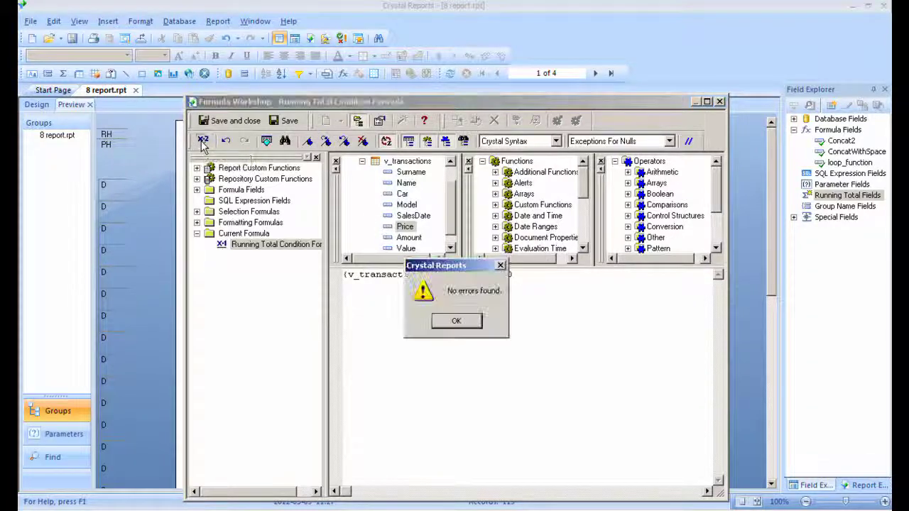
click(457, 323)
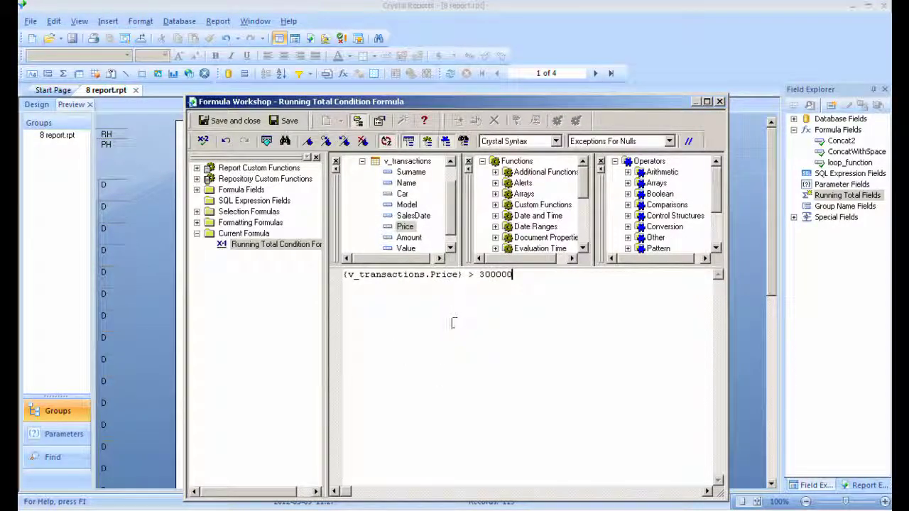
click(230, 122)
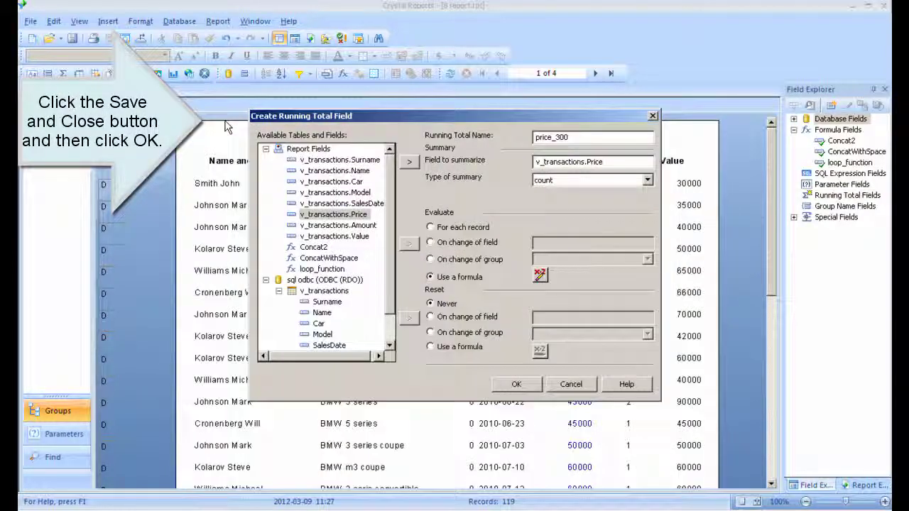
Create price_300, place it in the Report Footer, and return to preview
click(517, 384)
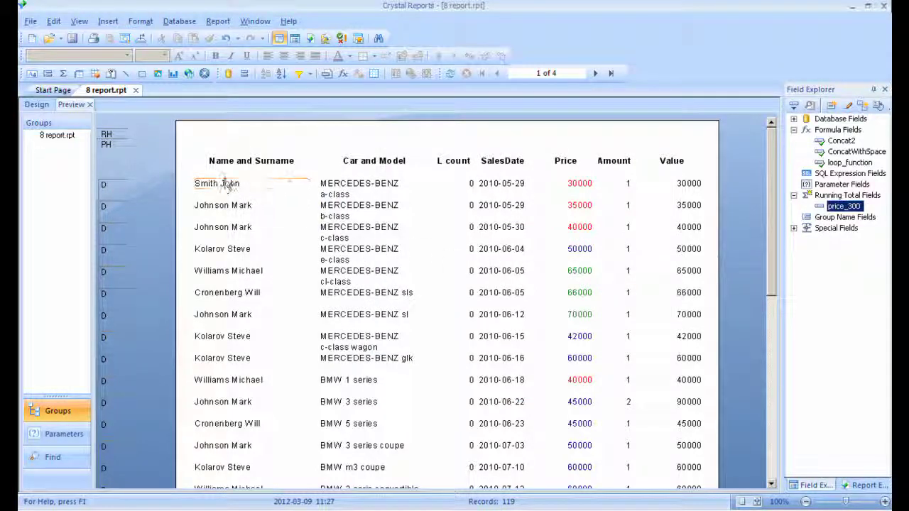
click(41, 104)
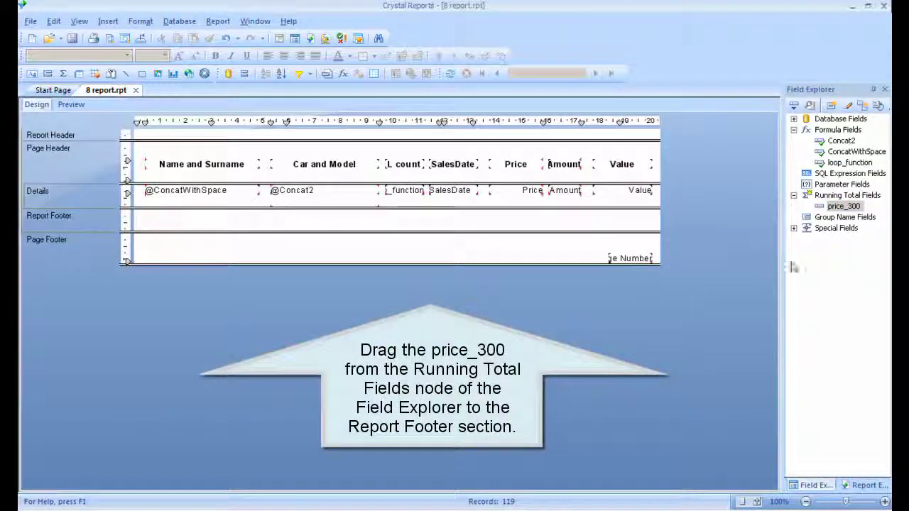
drag(843, 207, 498, 223)
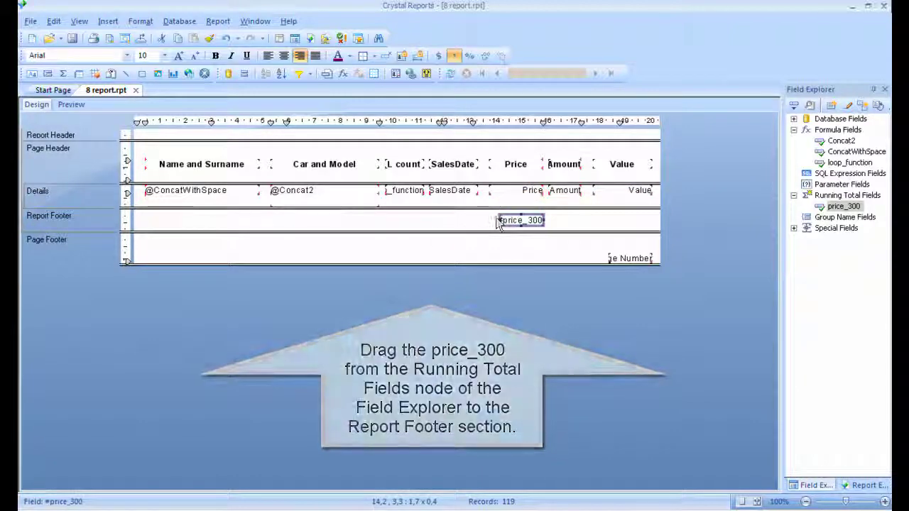
click(78, 105)
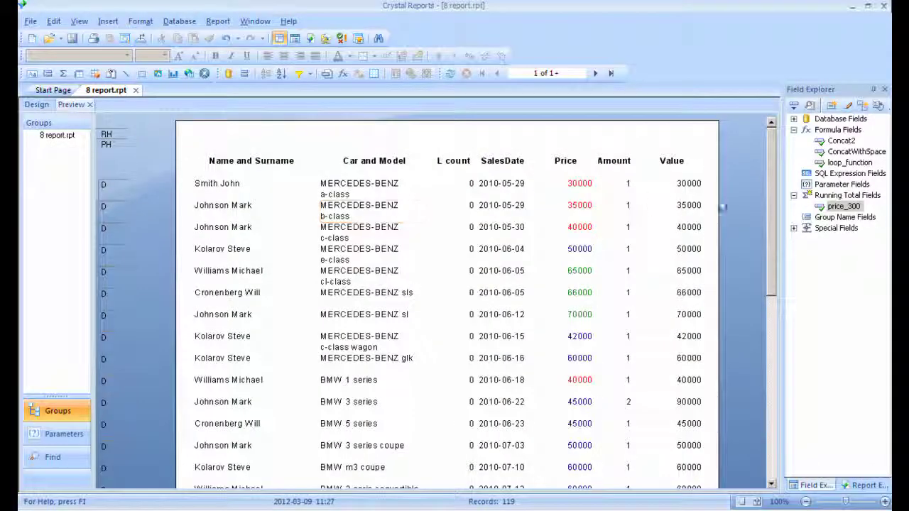
Jump to the last page and check the footer's price_300 count of 3
click(610, 73)
drag(767, 165, 772, 341)
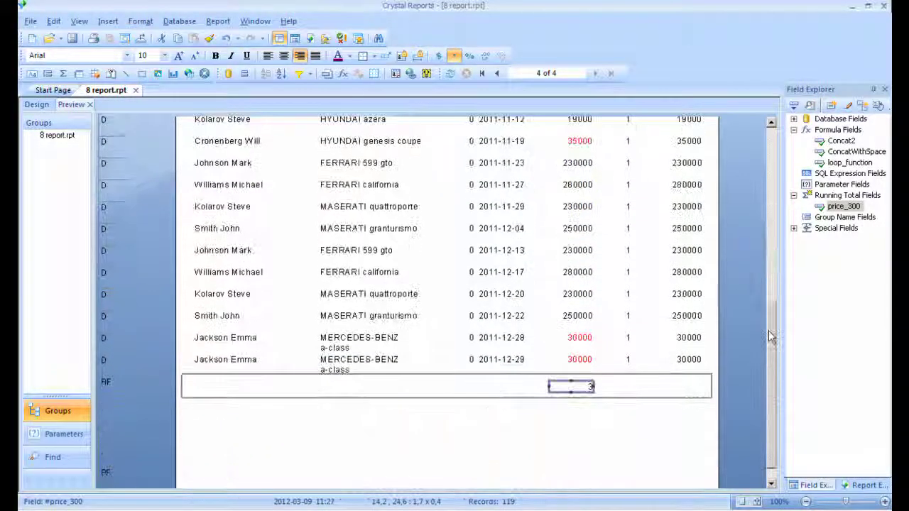
click(631, 438)
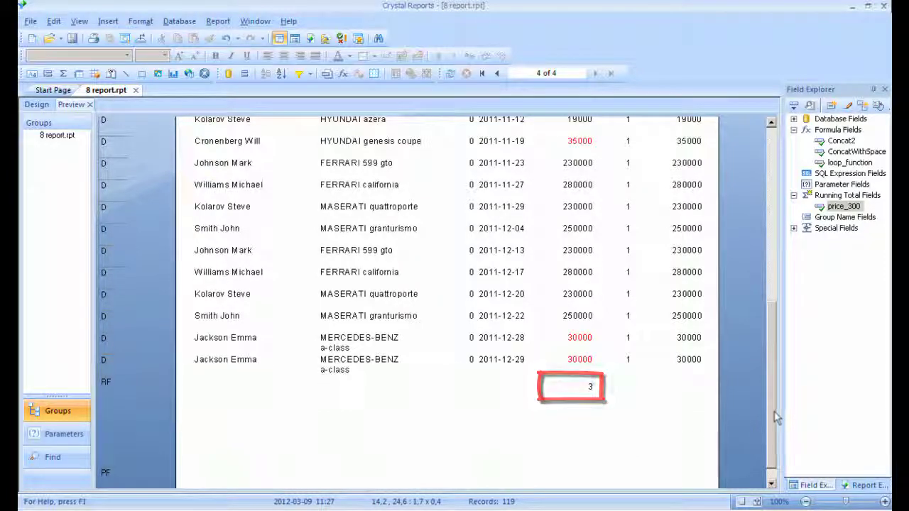
drag(770, 410, 770, 243)
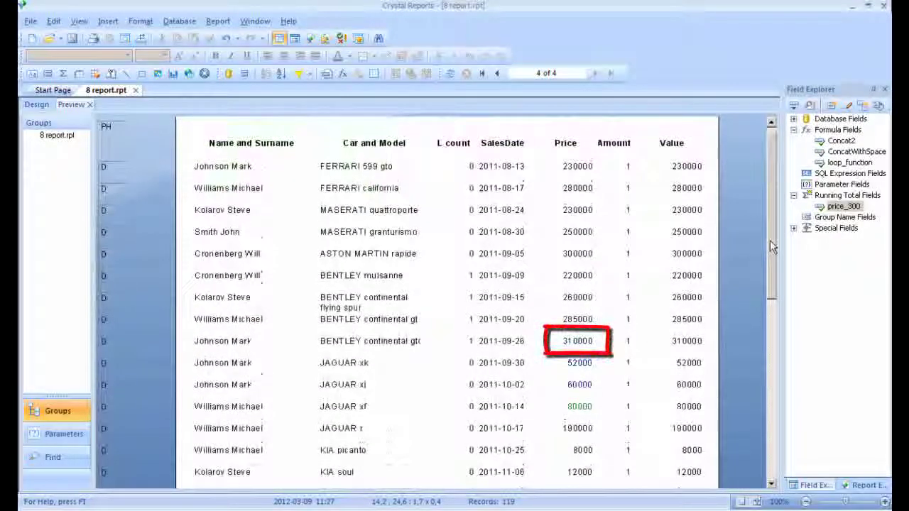
Page back through pages 3 and 2 to find the 310000 Bentley sale
click(497, 73)
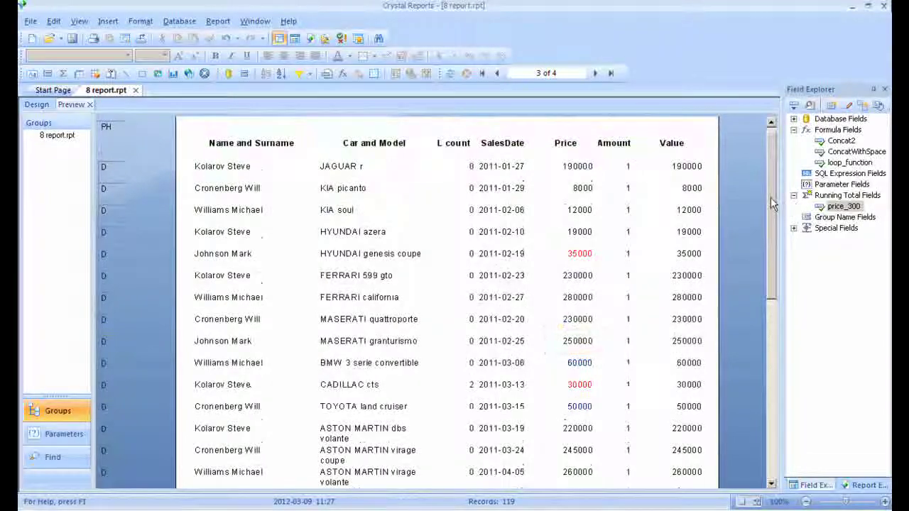
mouse_move(771, 197)
mouse_down()
mouse_move(776, 374)
mouse_move(778, 142)
mouse_move(799, 62)
mouse_up()
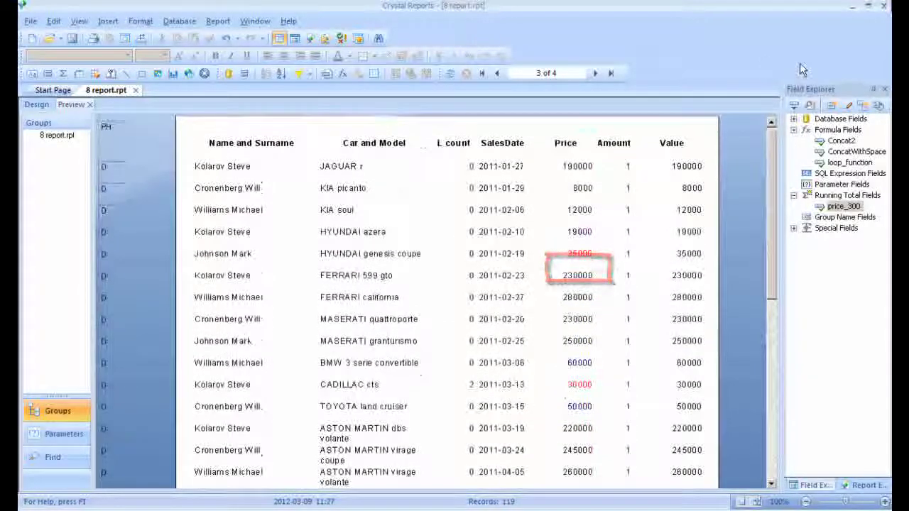
click(497, 74)
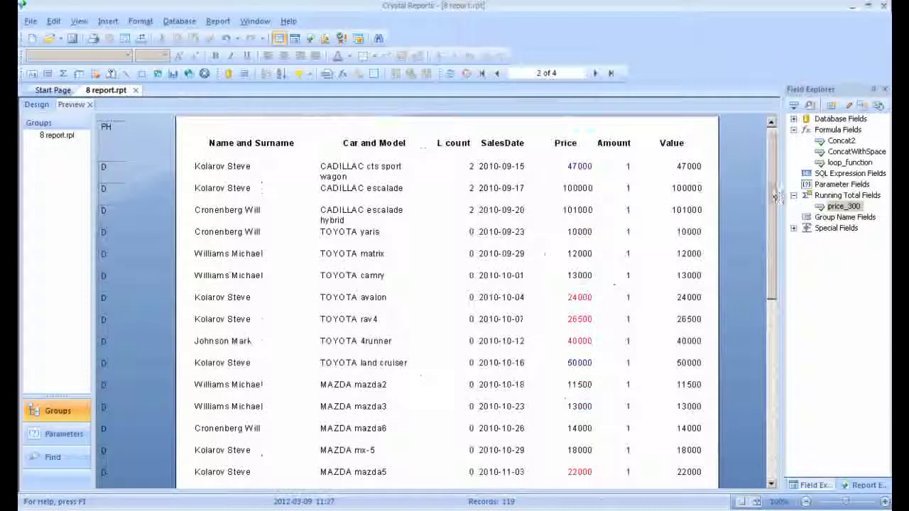
drag(777, 199, 773, 373)
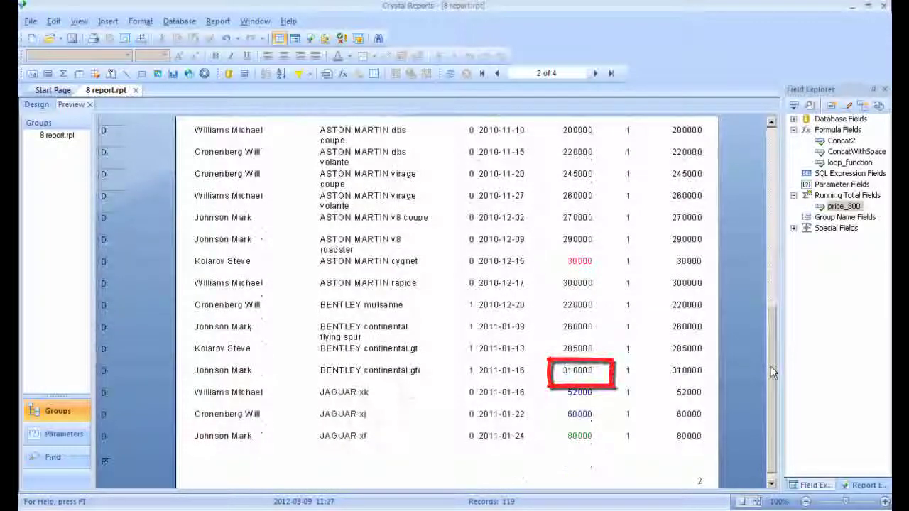